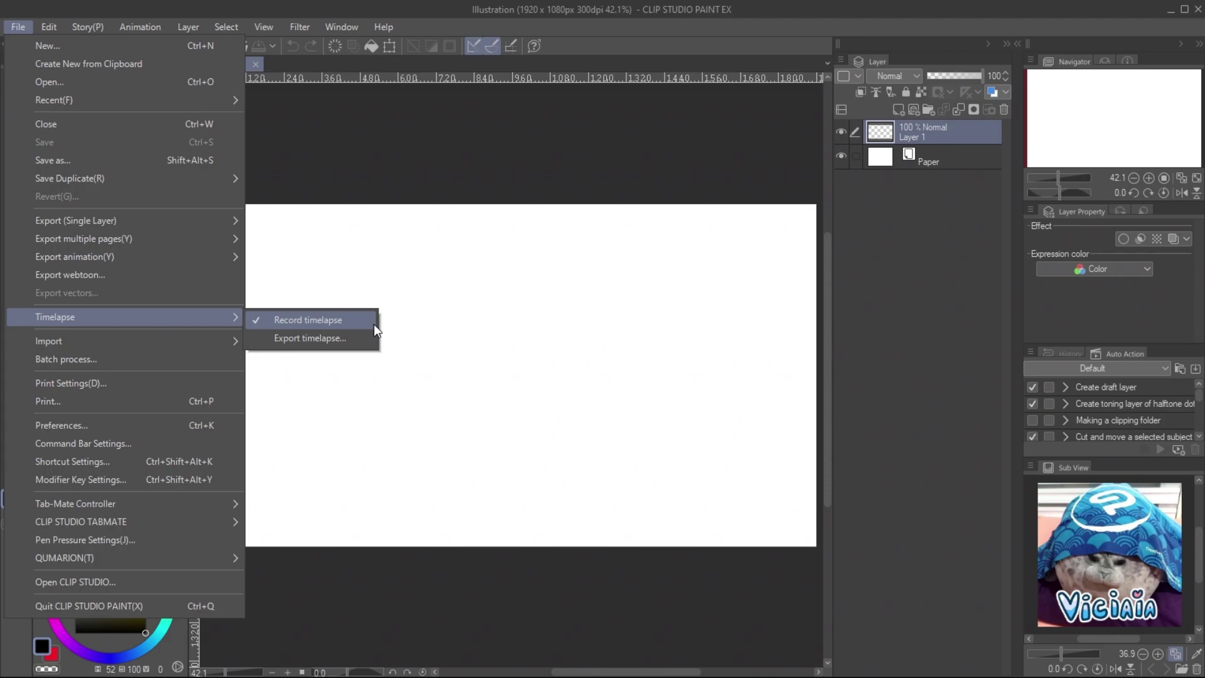
- Enable timelapse recording and roughly sketch a long-haired girl reaching her hand out to a giant hawk's head
{"action": "left_click", "coordinate": [374, 324]}
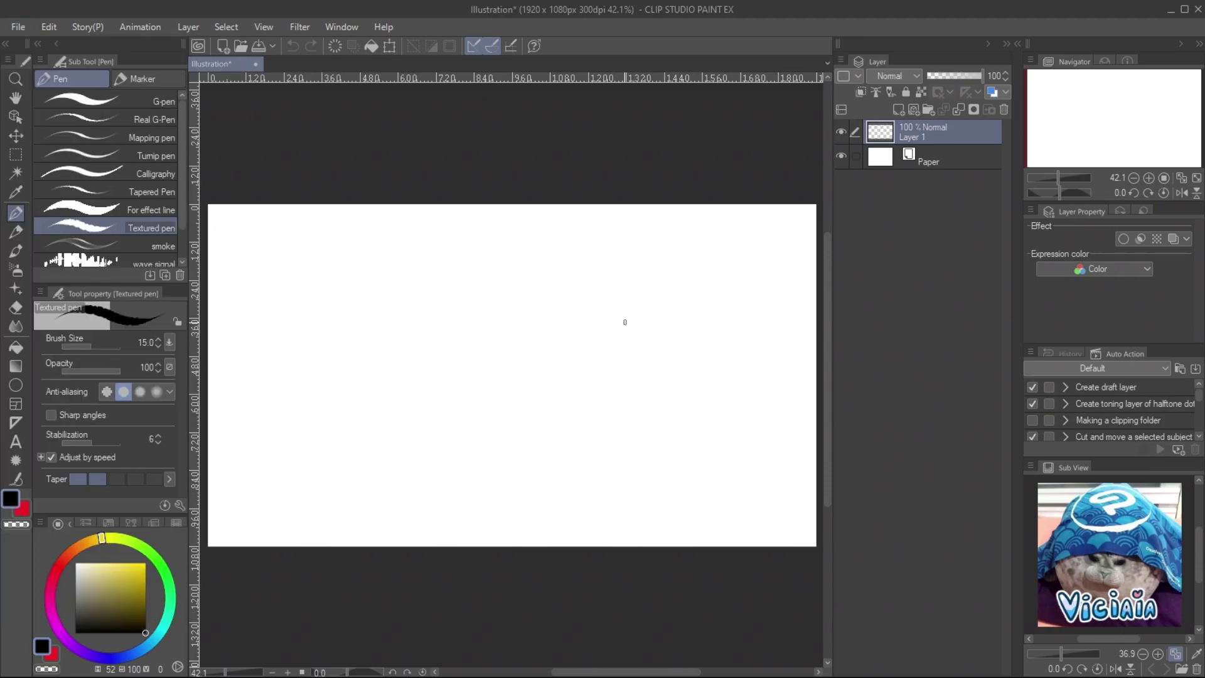
{"action": "mouse_move", "coordinate": [628, 309]}
{"action": "left_mouse_down"}
{"action": "mouse_move", "coordinate": [602, 345]}
{"action": "mouse_move", "coordinate": [674, 373]}
{"action": "left_mouse_up"}
{"action": "left_click_drag", "start_coordinate": [606, 332], "coordinate": [620, 384]}
{"action": "left_click_drag", "start_coordinate": [596, 362], "coordinate": [610, 398]}
{"action": "left_click_drag", "start_coordinate": [609, 398], "coordinate": [637, 394]}
{"action": "left_click_drag", "start_coordinate": [662, 387], "coordinate": [664, 399]}
{"action": "left_click_drag", "start_coordinate": [615, 343], "coordinate": [632, 344]}
{"action": "mouse_move", "coordinate": [629, 304]}
{"action": "left_mouse_down"}
{"action": "mouse_move", "coordinate": [604, 347]}
{"action": "mouse_move", "coordinate": [675, 375]}
{"action": "left_mouse_up"}
{"action": "left_click_drag", "start_coordinate": [301, 217], "coordinate": [498, 339]}
{"action": "left_click_drag", "start_coordinate": [540, 433], "coordinate": [416, 371]}
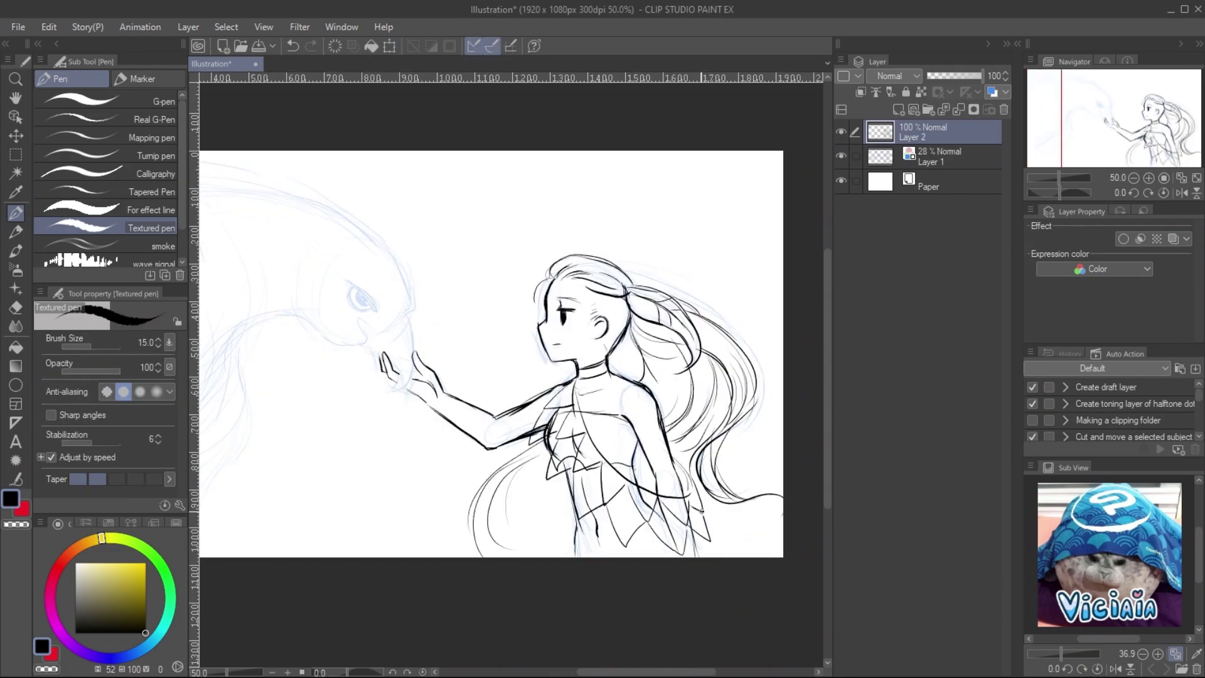
- Draw the hawk's head, eye, beak and wing feathers in dark lines on Layer 2 over the faint blue sketch
{"action": "left_click_drag", "start_coordinate": [476, 298], "coordinate": [504, 361]}
{"action": "left_click_drag", "start_coordinate": [322, 224], "coordinate": [480, 305]}
{"action": "left_click_drag", "start_coordinate": [316, 302], "coordinate": [279, 515]}
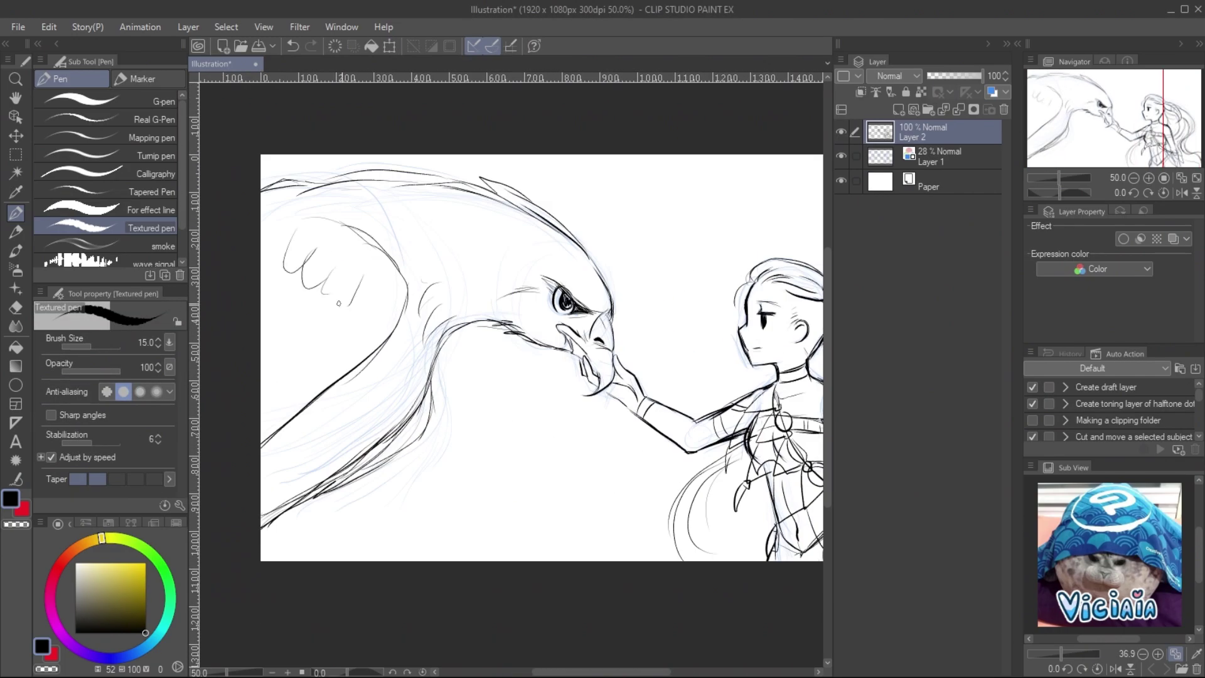
{"action": "left_click", "coordinate": [841, 156]}
{"action": "left_click", "coordinate": [992, 92]}
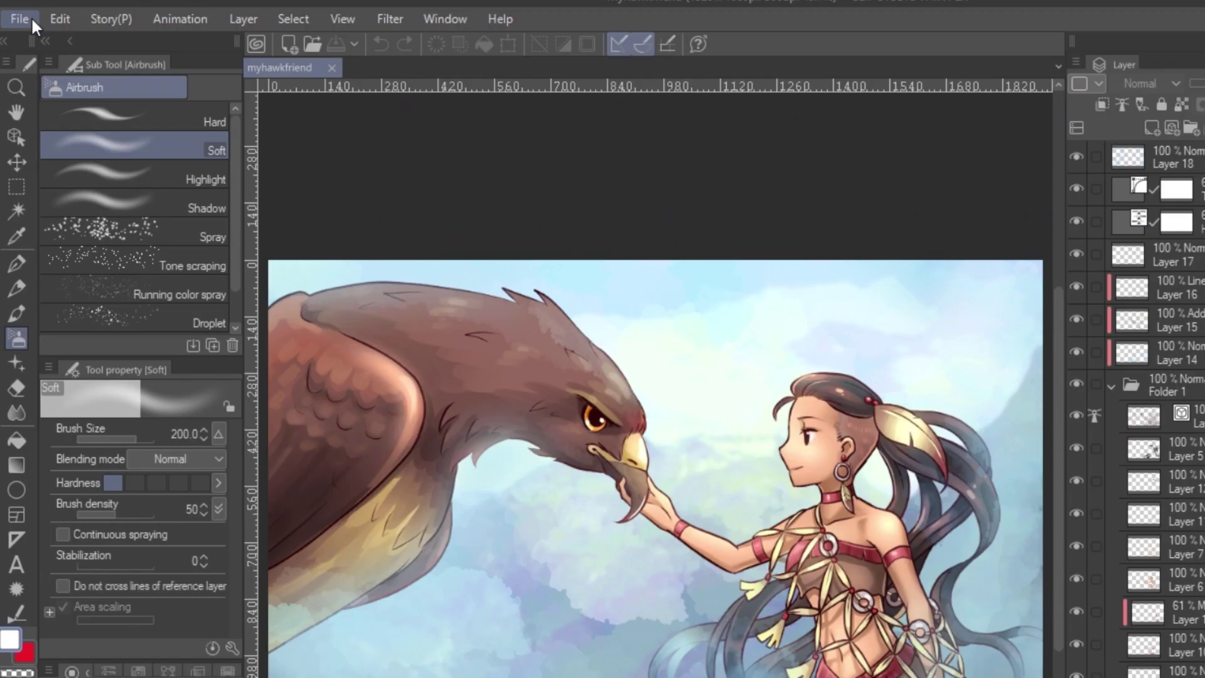
- Open the timelapse export and check its options, keeping 60 secs length, 1280 px size and the original aspect ratio
{"action": "left_click", "coordinate": [25, 25]}
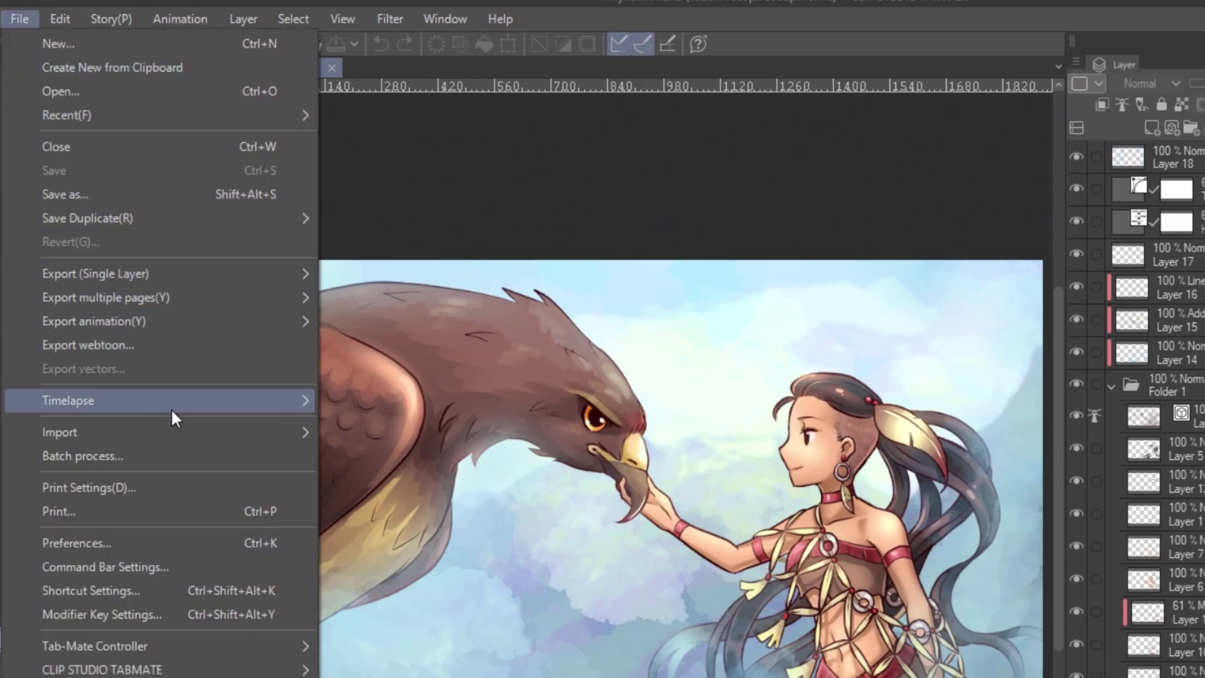
{"action": "mouse_move", "coordinate": [172, 411]}
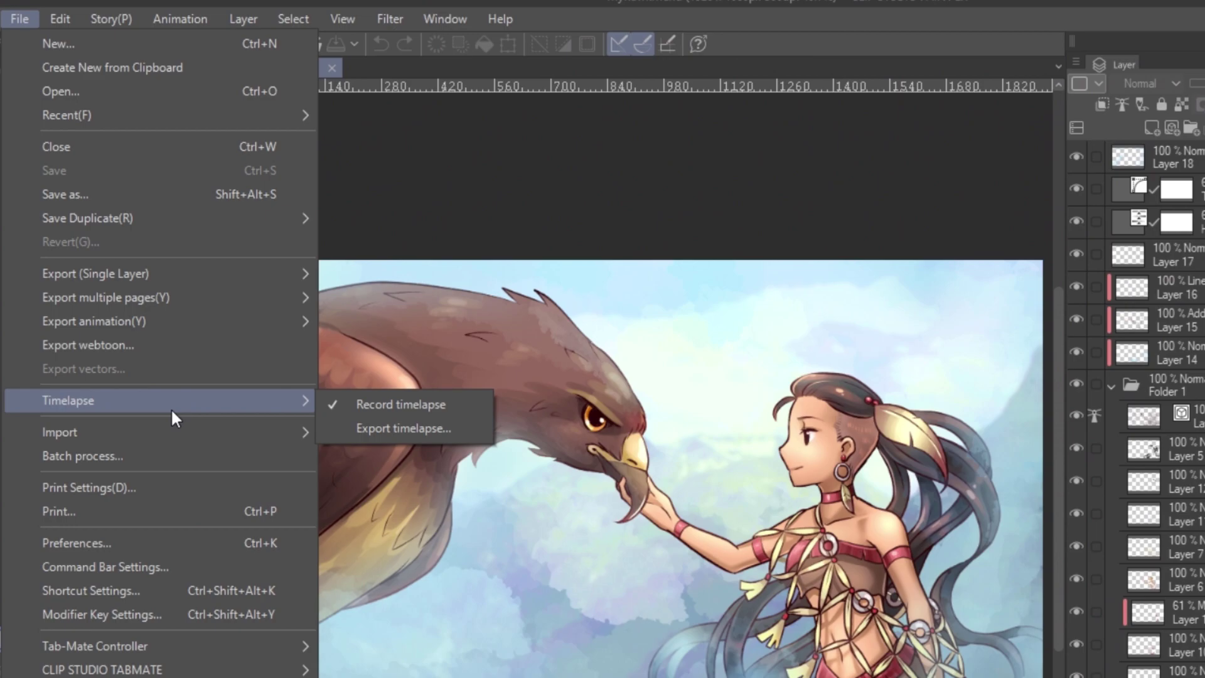
{"action": "left_click", "coordinate": [413, 431]}
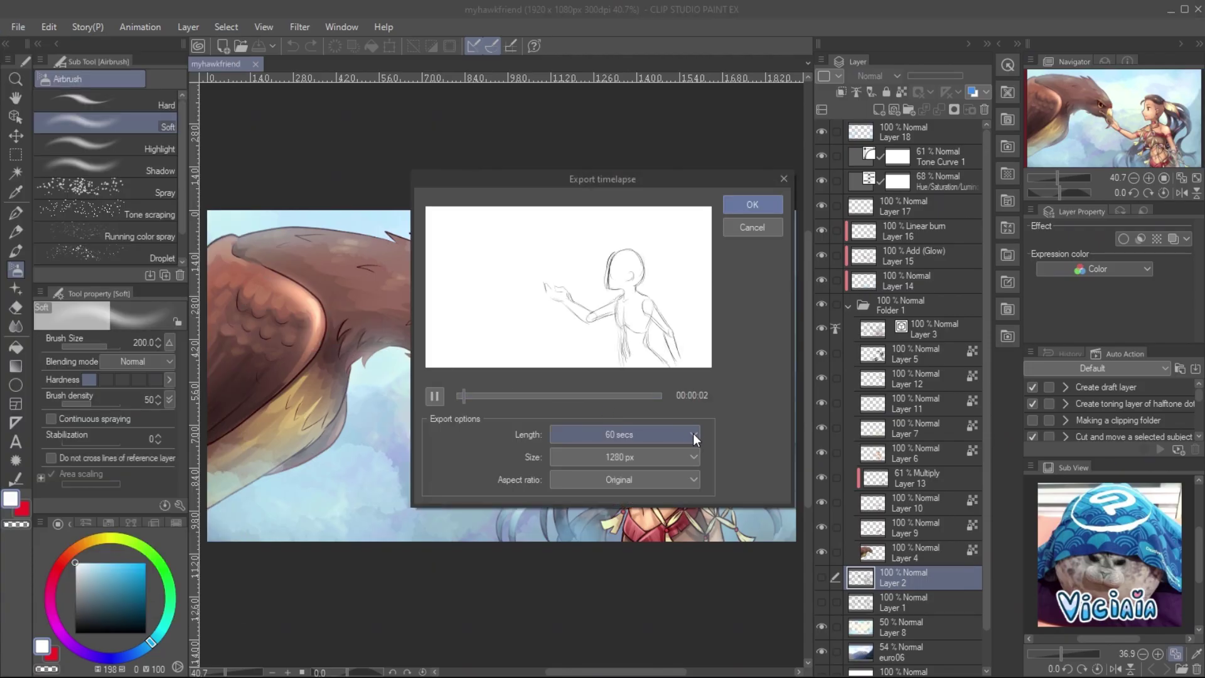
{"action": "left_click", "coordinate": [693, 433]}
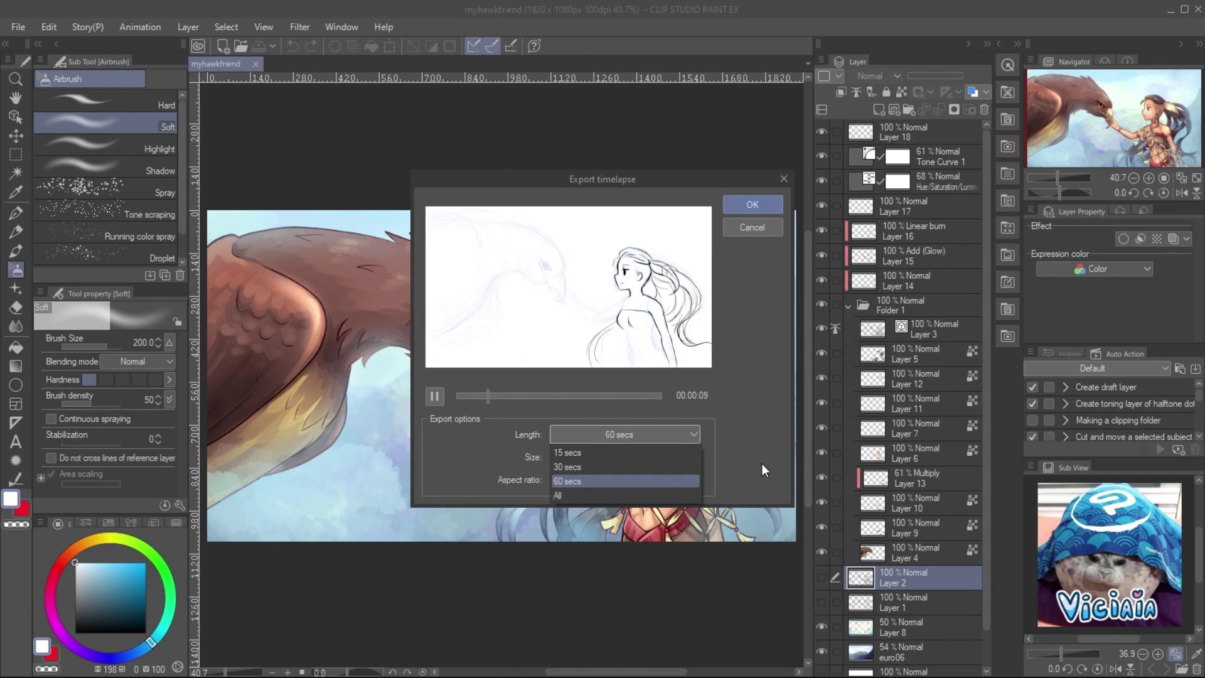
{"action": "left_click", "coordinate": [761, 465]}
{"action": "left_click", "coordinate": [689, 460]}
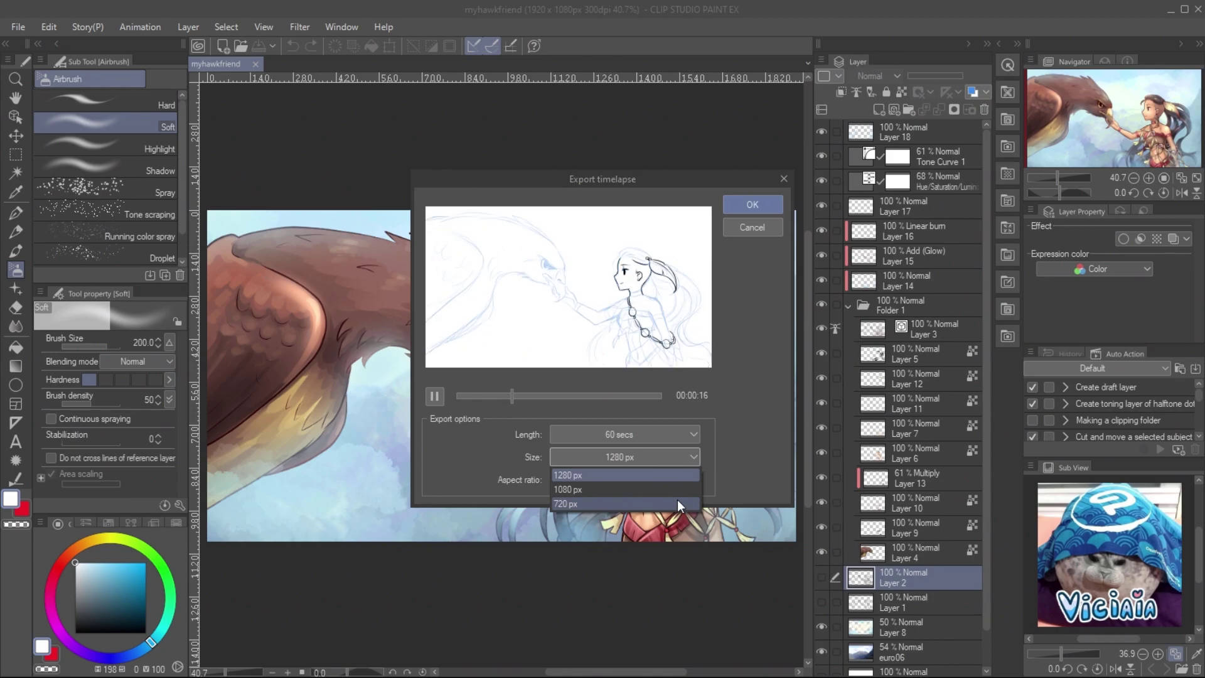
{"action": "left_click", "coordinate": [745, 451]}
{"action": "left_click", "coordinate": [691, 481]}
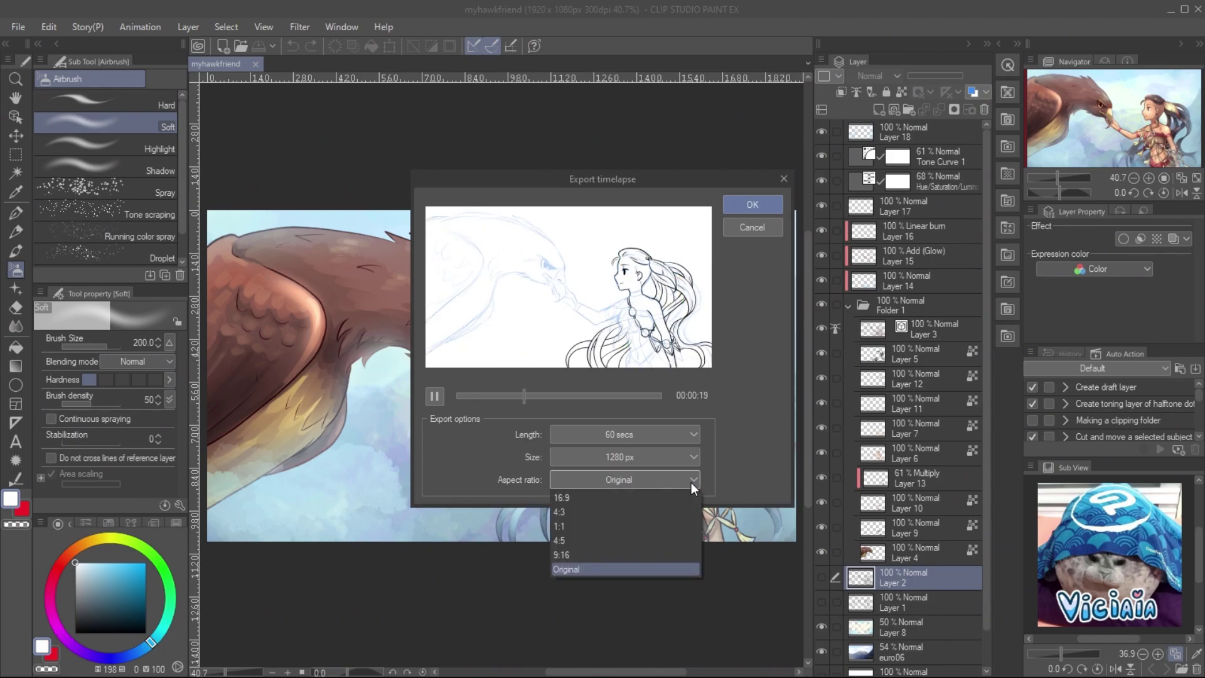
{"action": "left_click", "coordinate": [693, 479]}
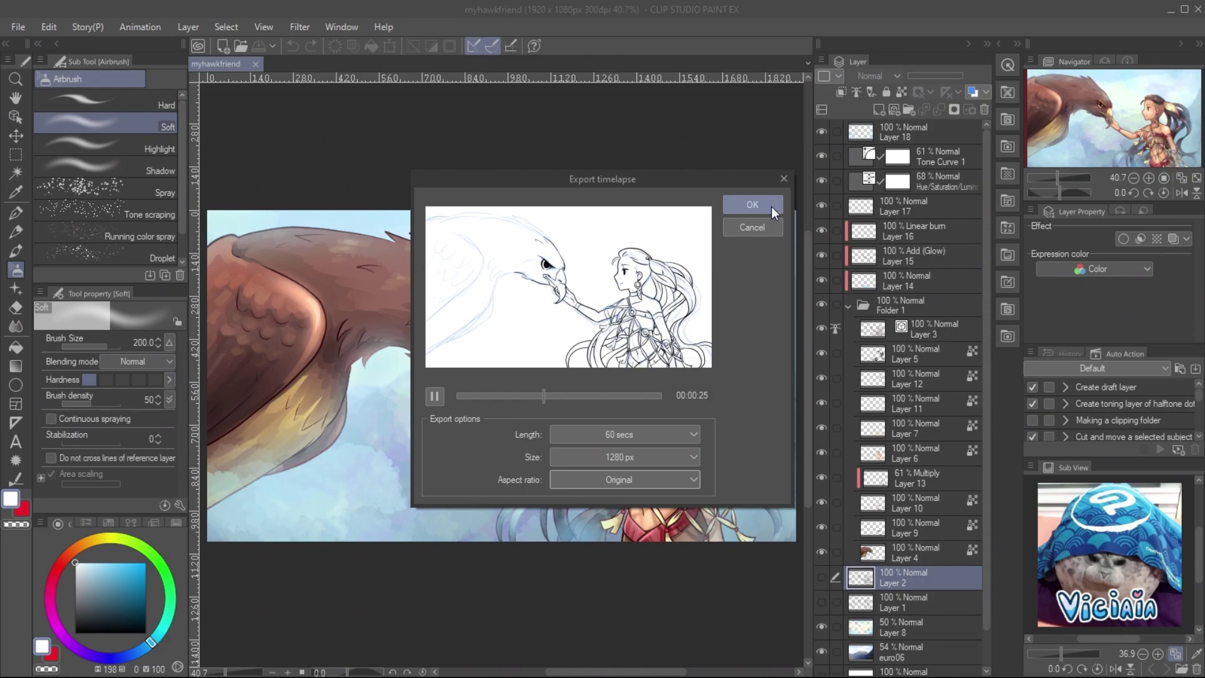
- Export the timelapse as an MP4 named "myhawkfriendrecord 60s" in the Tutorial process folder
{"action": "left_click", "coordinate": [752, 205]}
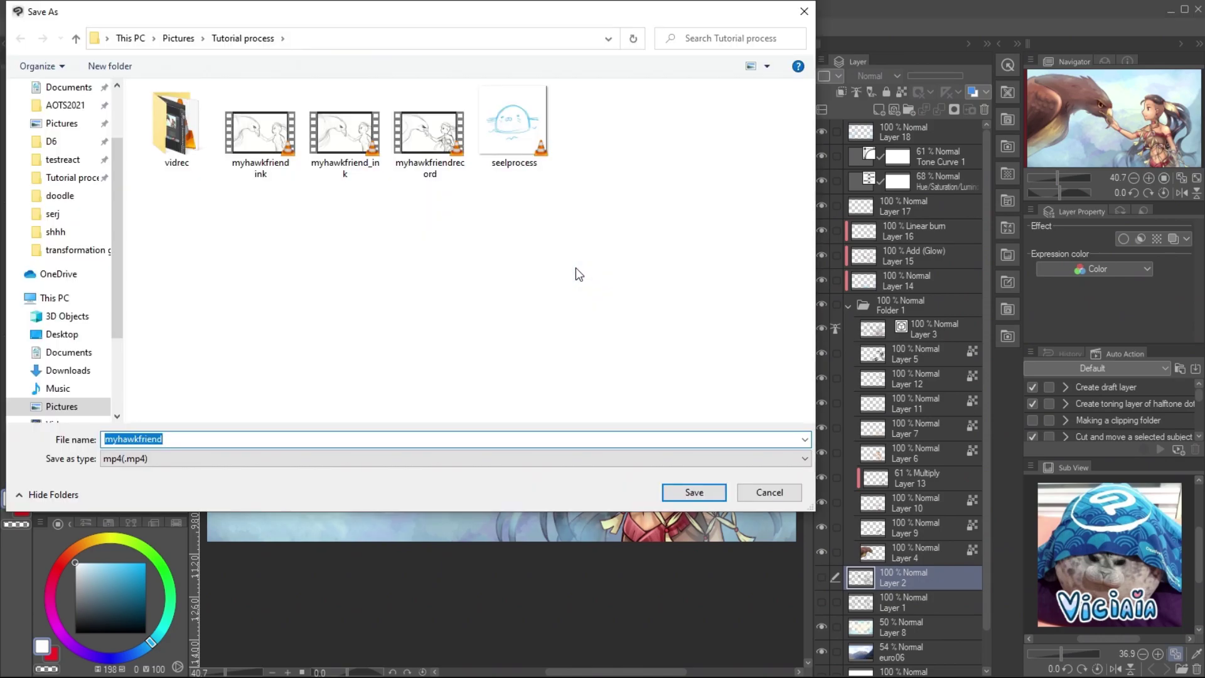
{"action": "left_click", "coordinate": [429, 134]}
{"action": "left_click", "coordinate": [215, 439]}
{"action": "type", "text": "60s"}
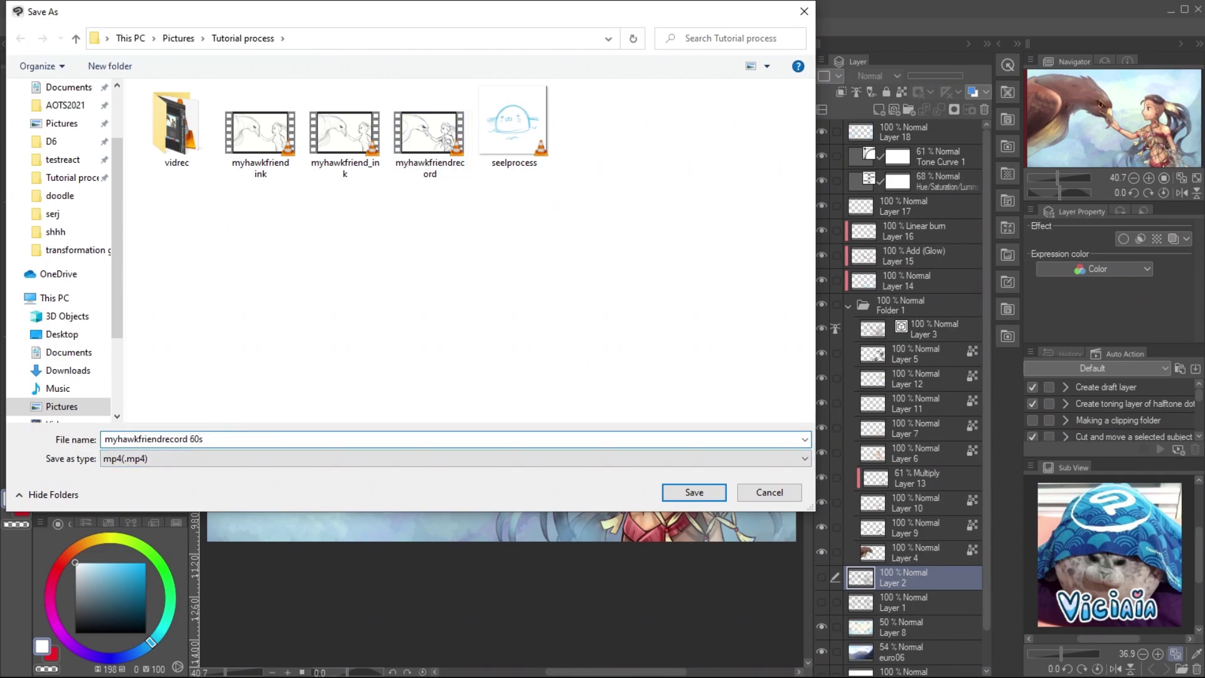
{"action": "left_click", "coordinate": [686, 490]}
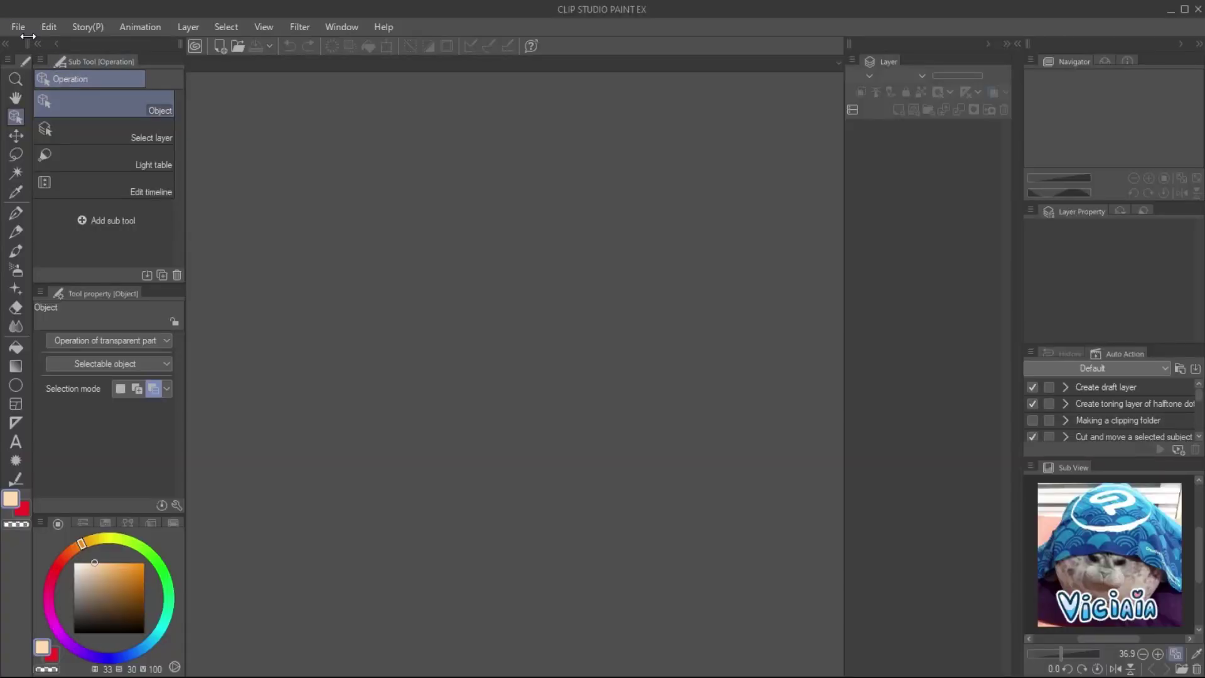
- Create a new illustration canvas with the FHD preset, 1920 x 1080 px at 72 dpi
{"action": "left_click", "coordinate": [18, 26]}
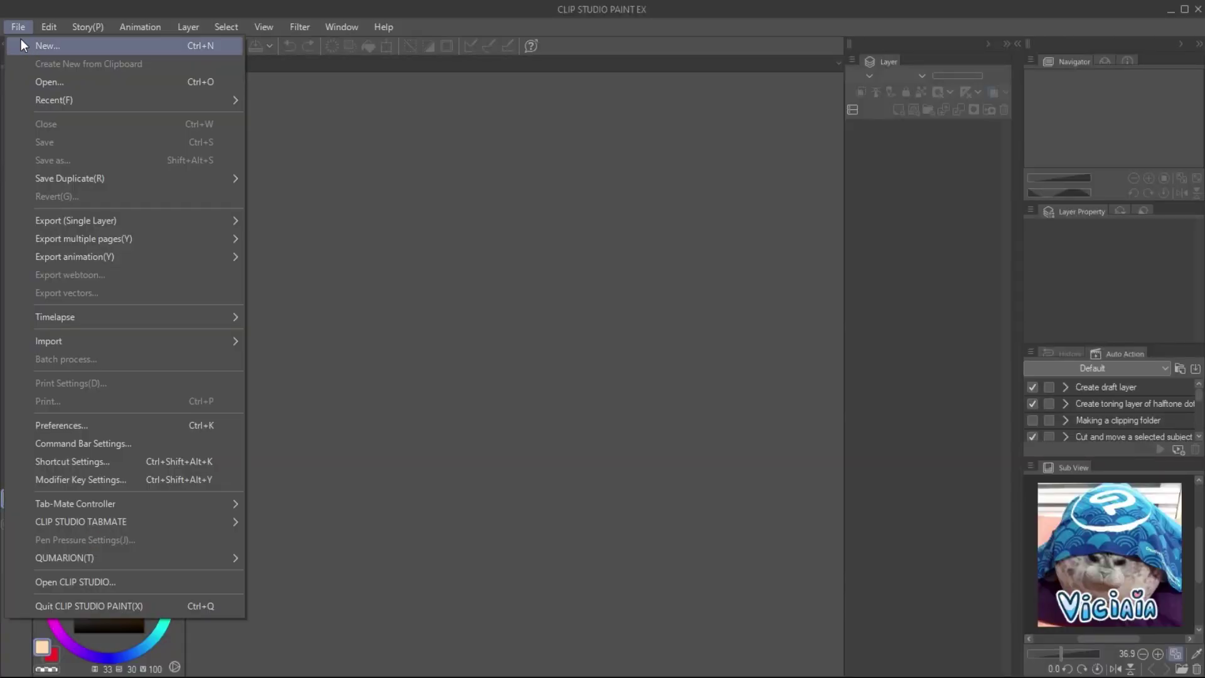
{"action": "left_click", "coordinate": [25, 45]}
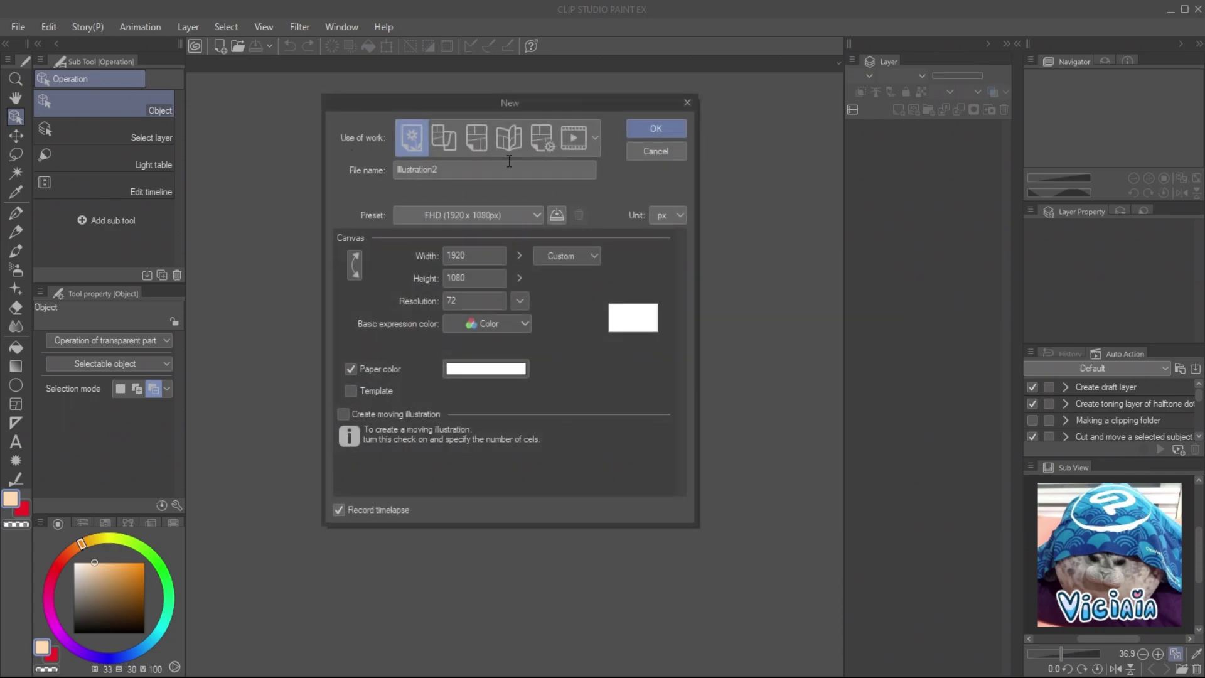
{"action": "left_click", "coordinate": [637, 128]}
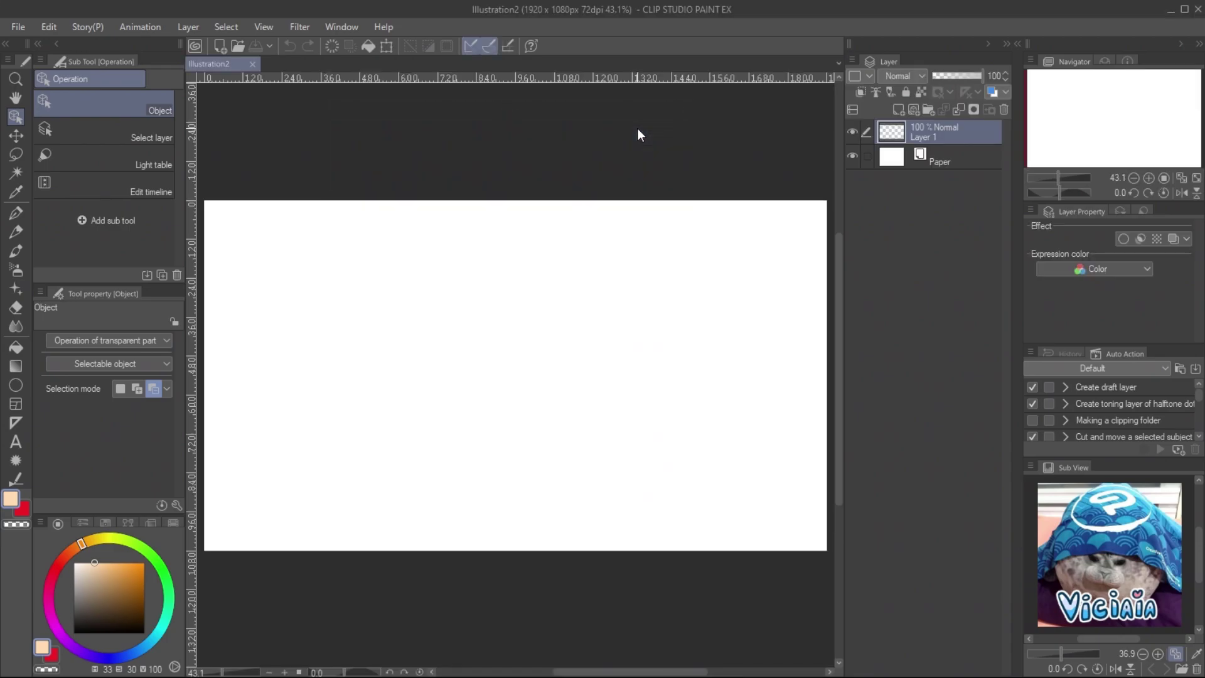
- Import the exported 60-second timelapse movie myhawkfriendrecord60s onto the canvas
{"action": "left_click", "coordinate": [18, 27]}
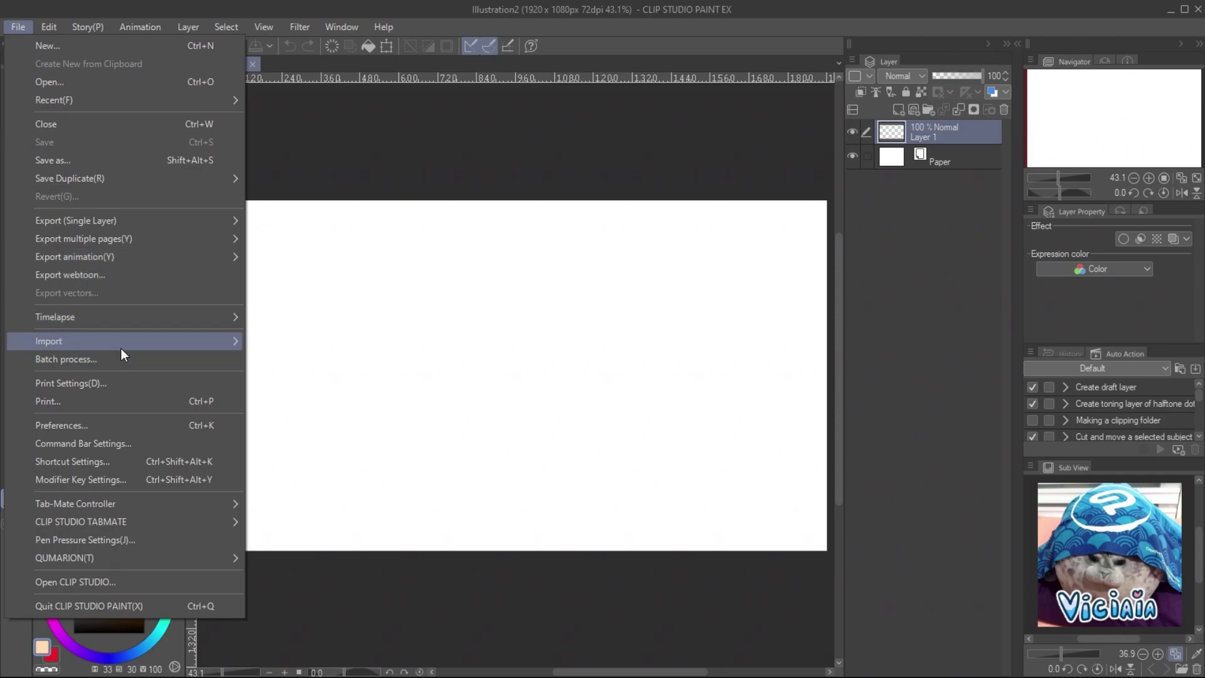
{"action": "mouse_move", "coordinate": [120, 346]}
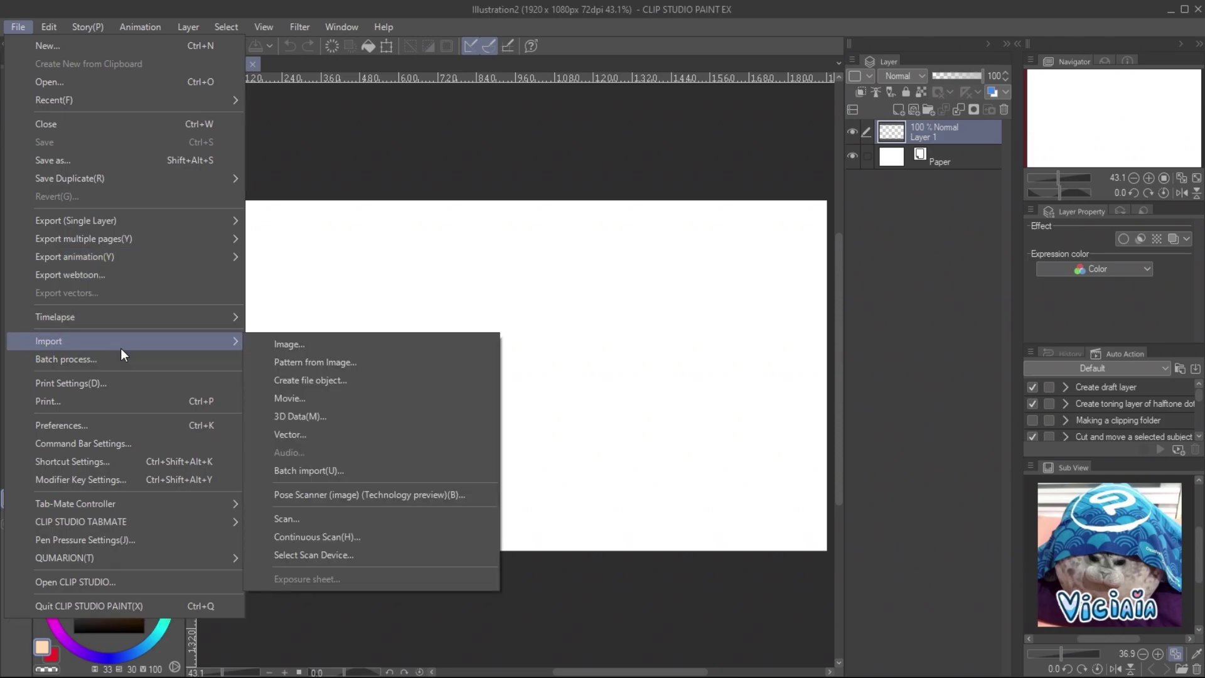
{"action": "left_click", "coordinate": [333, 401]}
{"action": "left_click", "coordinate": [180, 135]}
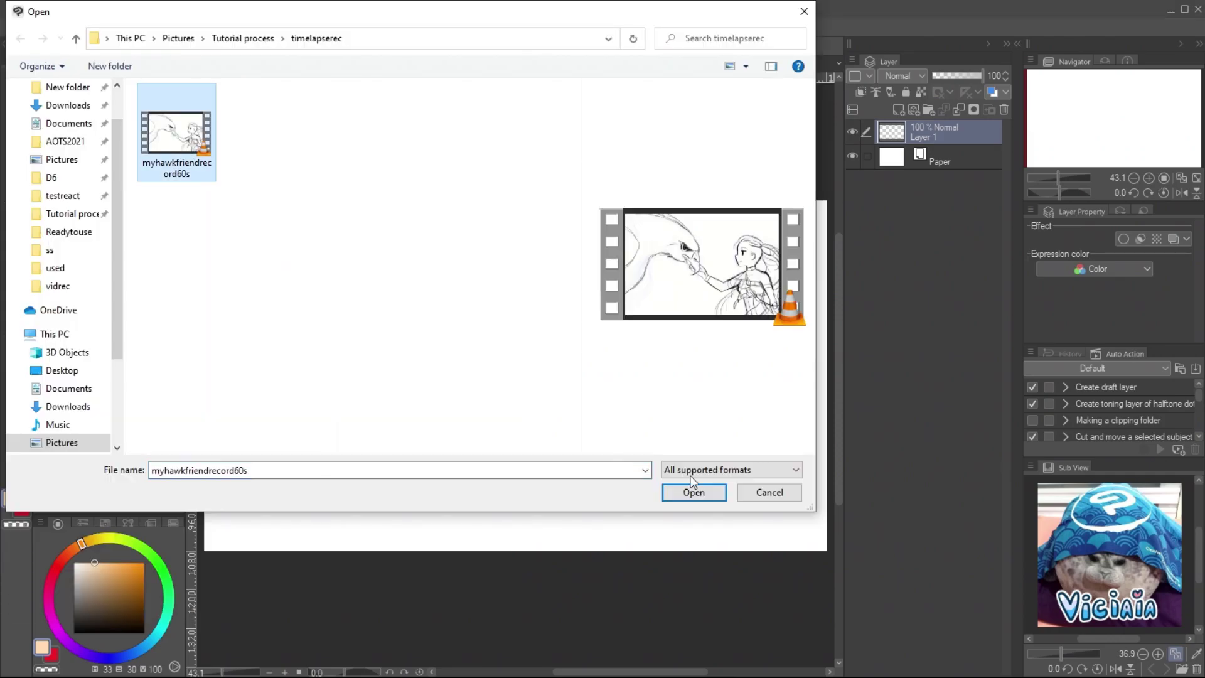
{"action": "left_click", "coordinate": [693, 490]}
{"action": "left_click", "coordinate": [792, 281]}
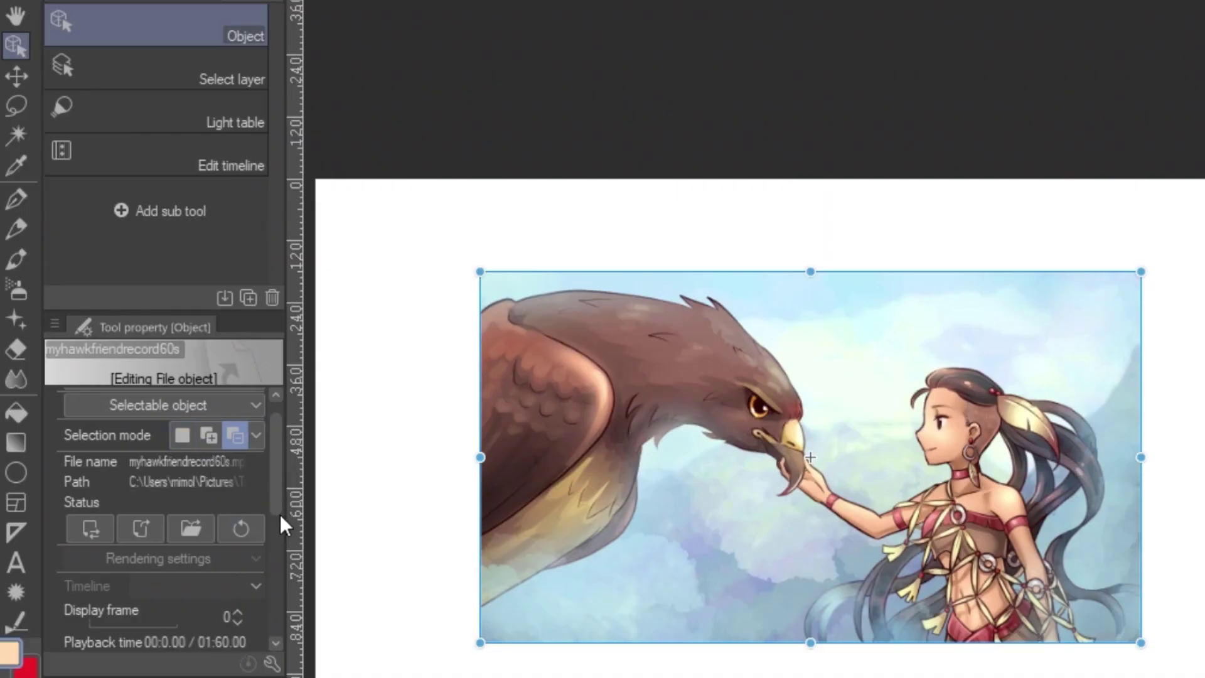
- Set the imported movie's scale ratio to 150 so that it fills the canvas
{"action": "left_click_drag", "start_coordinate": [178, 396], "coordinate": [176, 436]}
{"action": "left_click", "coordinate": [220, 612]}
{"action": "type", "text": "150"}
{"action": "key", "text": "Return"}
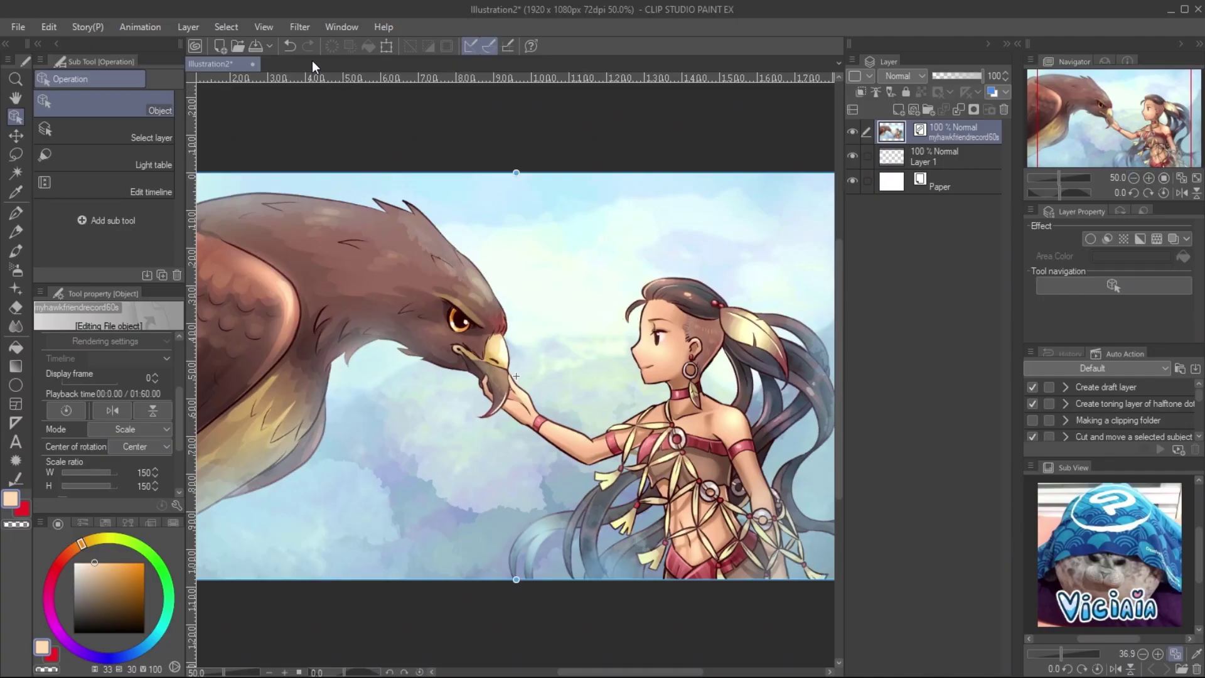
- Dock the Timeline palette below the canvas and create a new timeline with frame rate 24 and playback time 100
{"action": "left_click", "coordinate": [330, 26]}
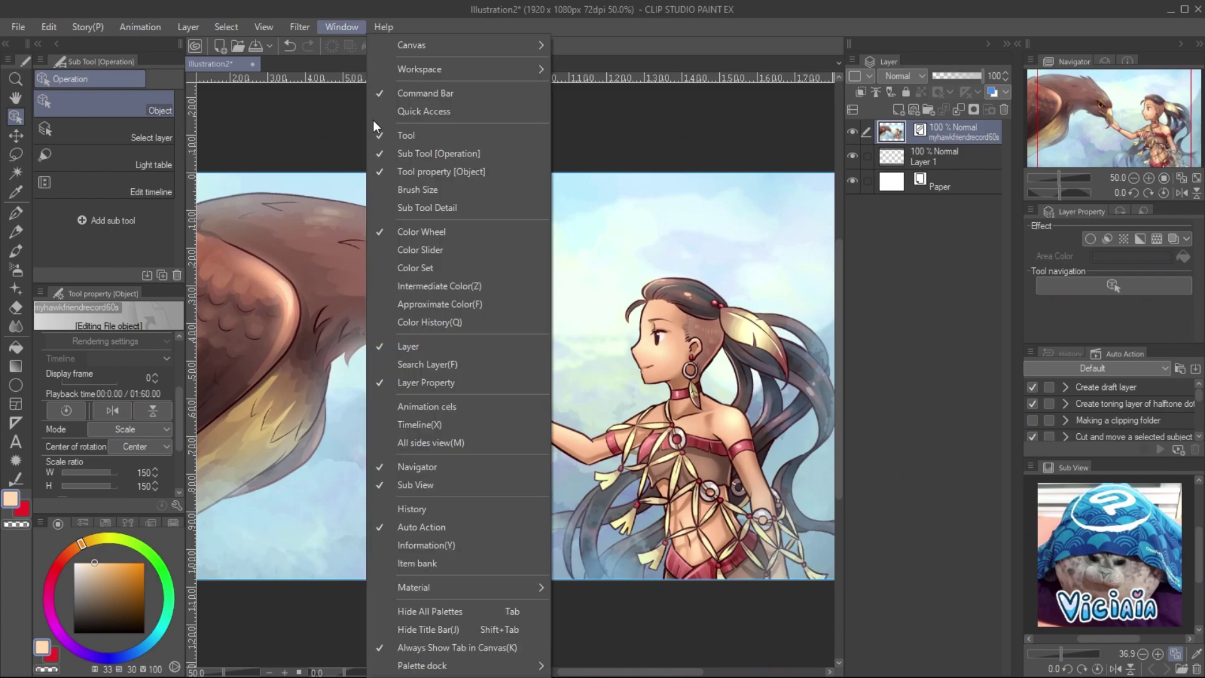
{"action": "left_click", "coordinate": [434, 425]}
{"action": "left_click_drag", "start_coordinate": [443, 368], "coordinate": [319, 674]}
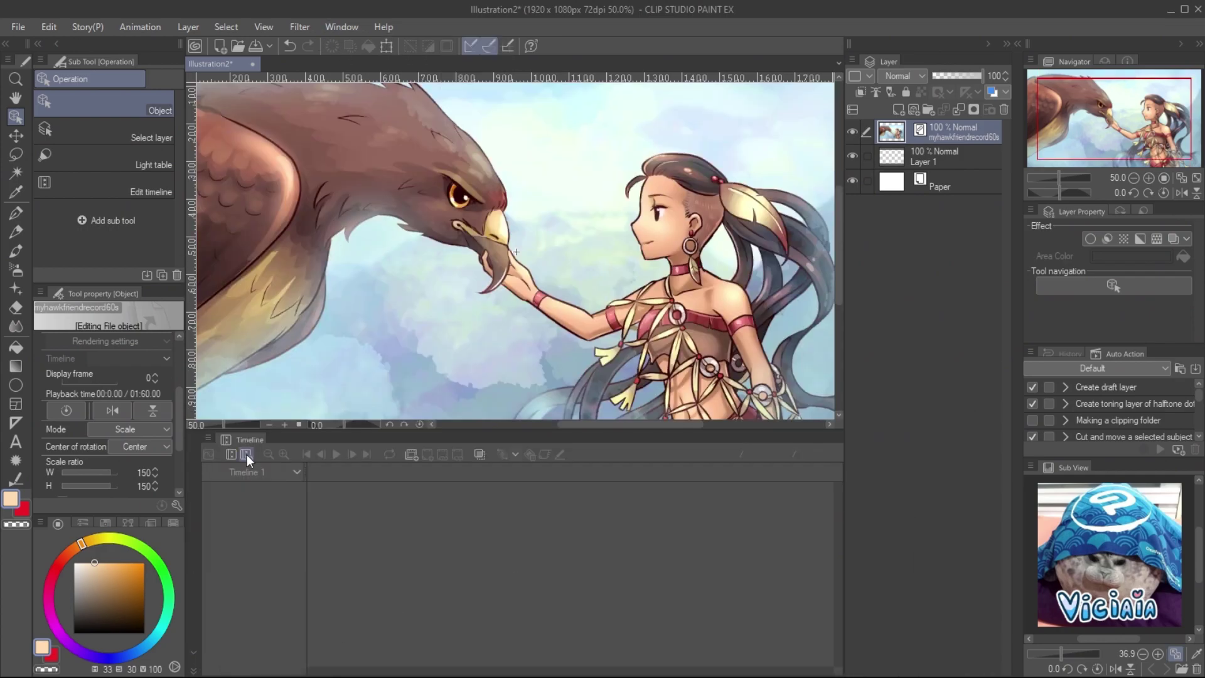
{"action": "left_click", "coordinate": [246, 454]}
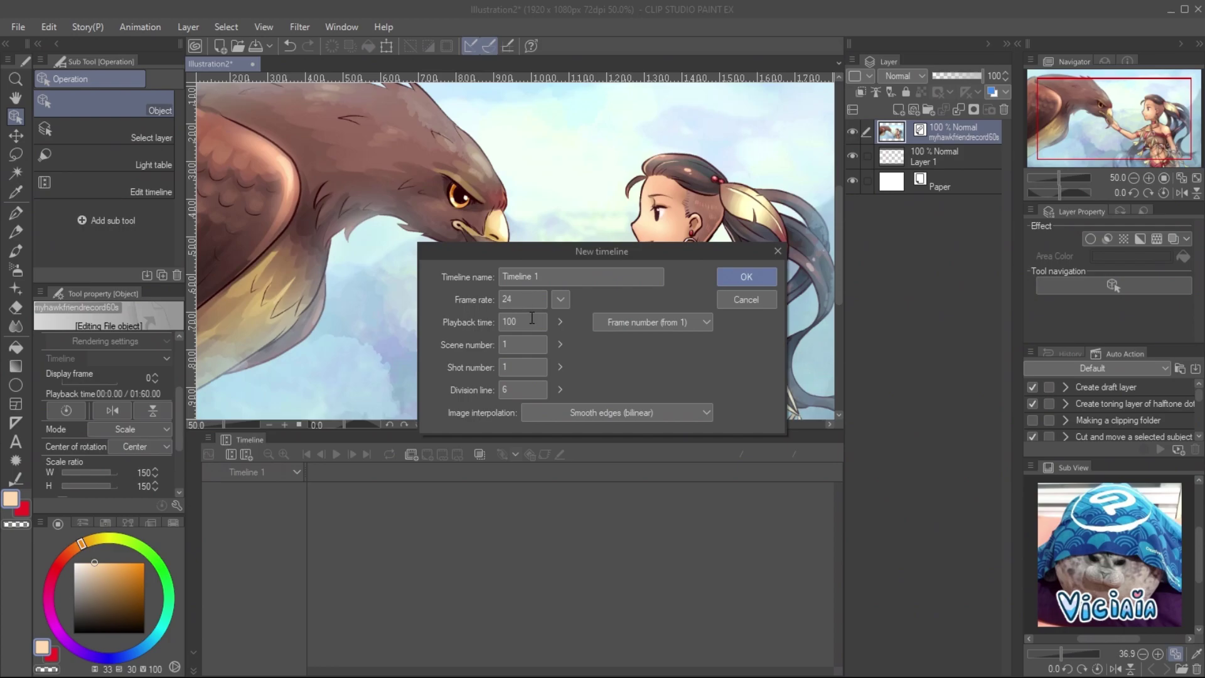
{"action": "left_click", "coordinate": [735, 274]}
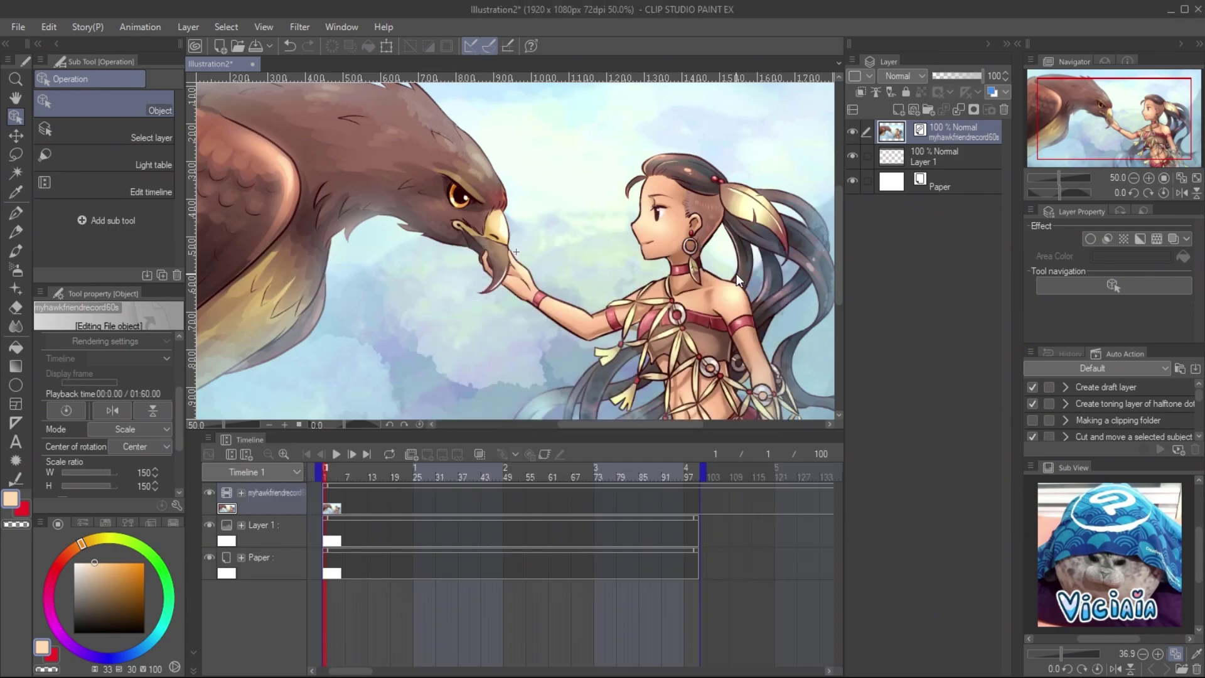
- Extend the timeline's end marker to about frame 609
{"action": "scroll", "coordinate": [376, 627], "scroll_direction": "right", "scroll_amount": 5}
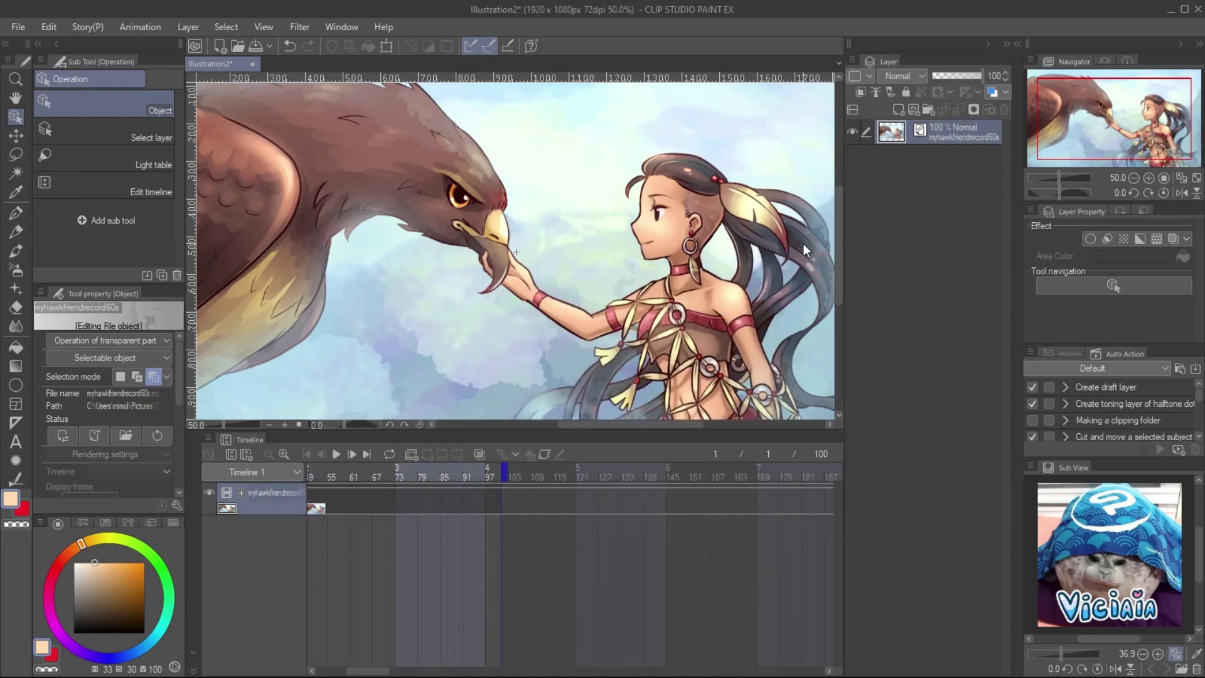
{"action": "mouse_move", "coordinate": [506, 469]}
{"action": "left_mouse_down"}
{"action": "mouse_move", "coordinate": [1140, 458]}
{"action": "mouse_move", "coordinate": [738, 468]}
{"action": "left_mouse_up"}
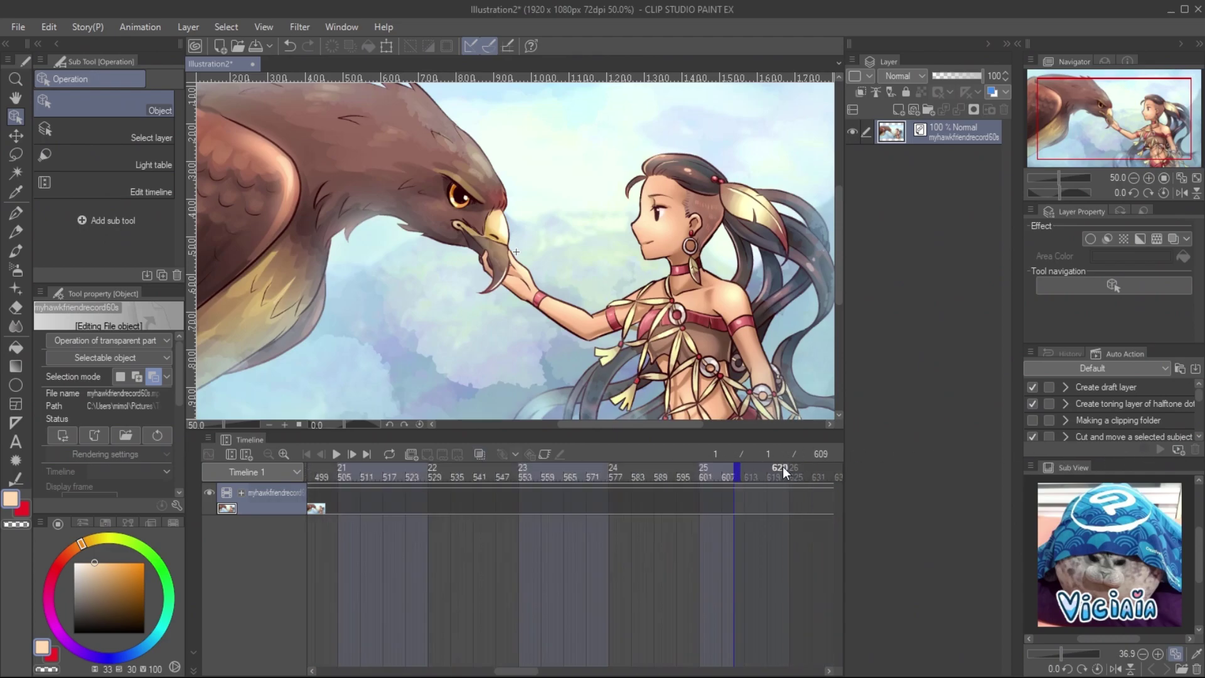
- Locate the end of the movie clip and set the timeline's end frame to 1441 in its settings
{"action": "left_click_drag", "start_coordinate": [523, 670], "coordinate": [694, 665]}
{"action": "scroll", "coordinate": [695, 670], "scroll_direction": "right", "scroll_amount": 12}
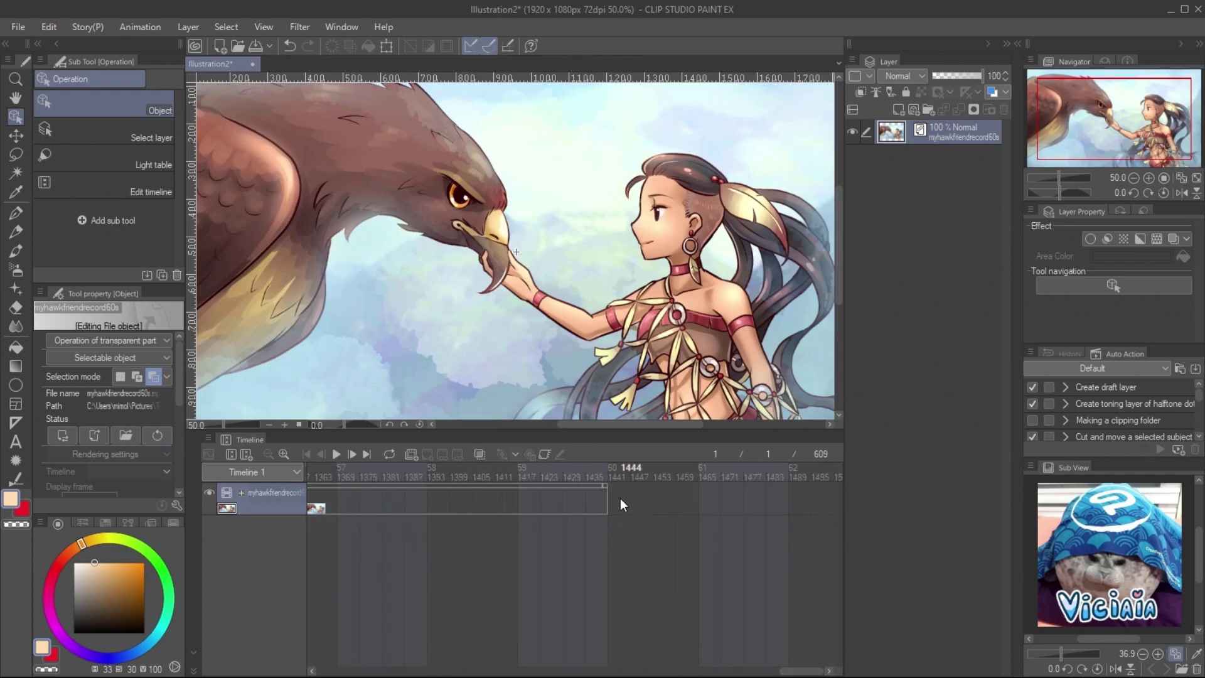
{"action": "left_click", "coordinate": [133, 27]}
{"action": "mouse_move", "coordinate": [202, 207]}
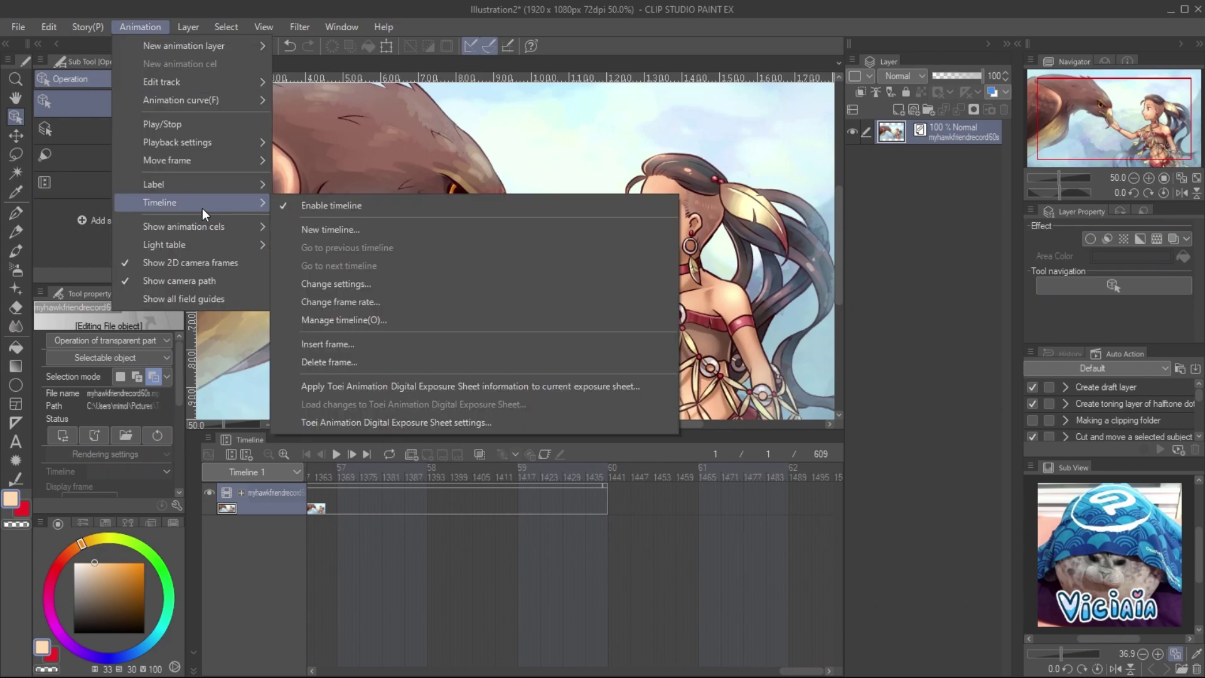
{"action": "left_click", "coordinate": [376, 283]}
{"action": "left_click_drag", "start_coordinate": [574, 253], "coordinate": [818, 186]}
{"action": "left_click_drag", "start_coordinate": [758, 253], "coordinate": [661, 239]}
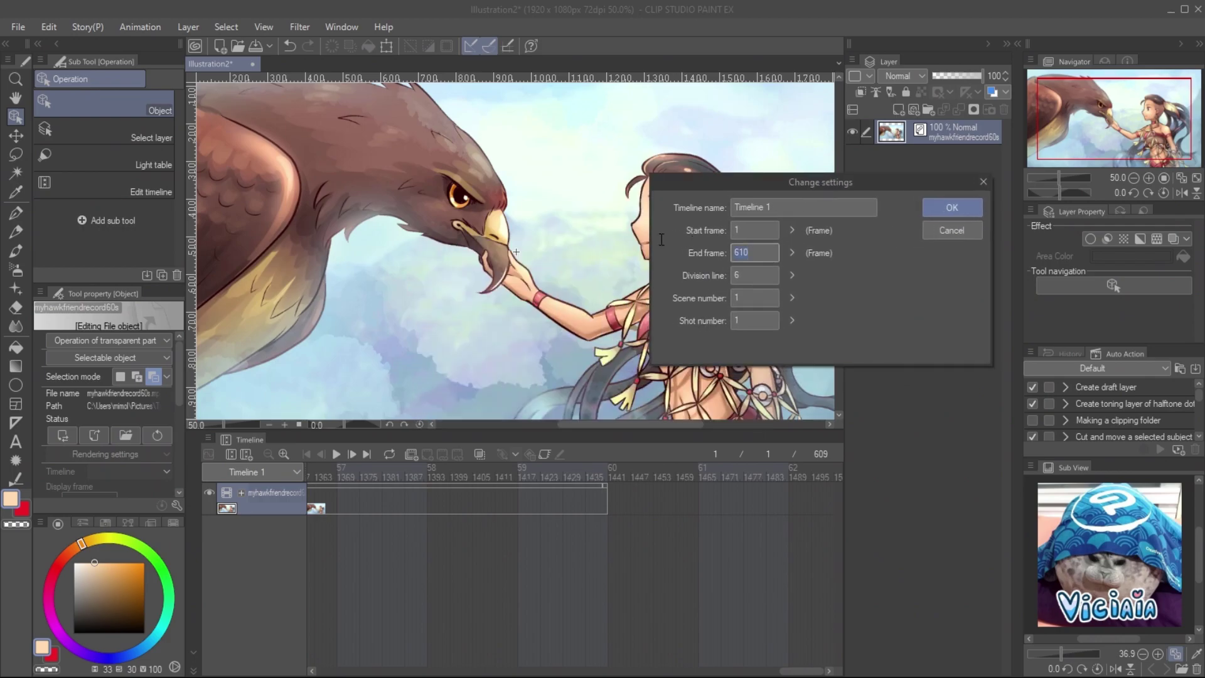
{"action": "type", "text": "1441"}
{"action": "left_click", "coordinate": [948, 209]}
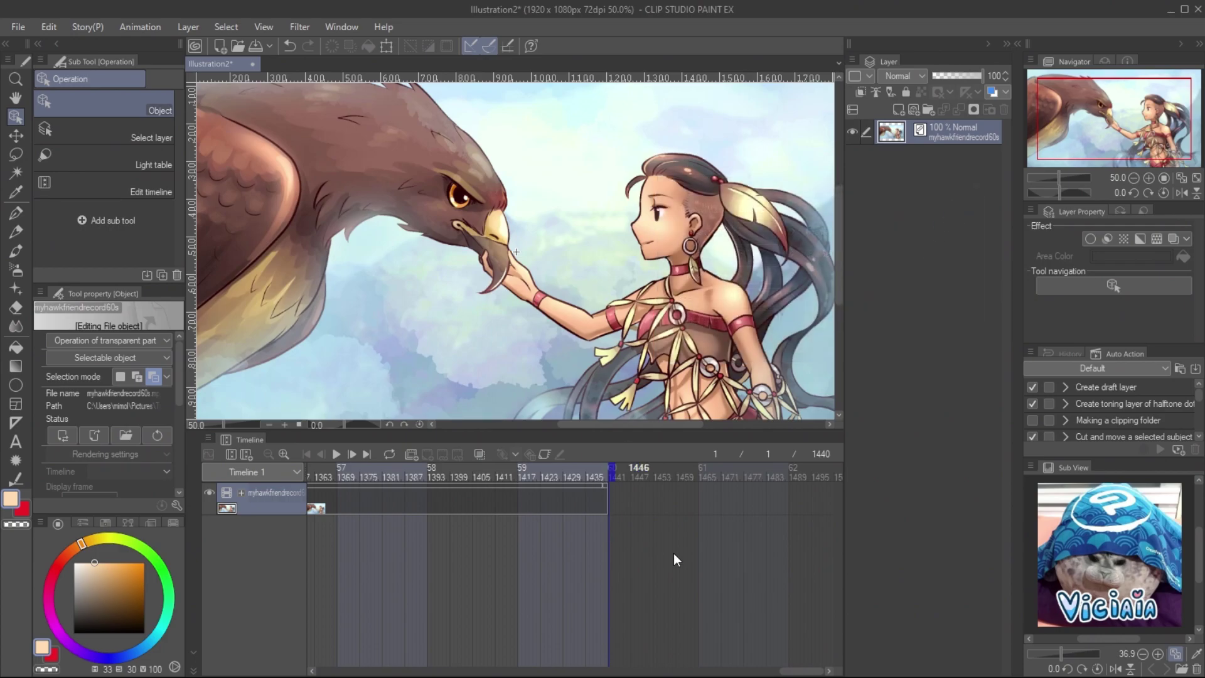
- Go to frame 6 near the timeline's start and examine the movie's quality on the girl at 100% zoom
{"action": "mouse_move", "coordinate": [788, 670]}
{"action": "left_mouse_down"}
{"action": "mouse_move", "coordinate": [654, 645]}
{"action": "mouse_move", "coordinate": [339, 646]}
{"action": "left_mouse_up"}
{"action": "left_click", "coordinate": [485, 476]}
{"action": "left_click", "coordinate": [479, 476]}
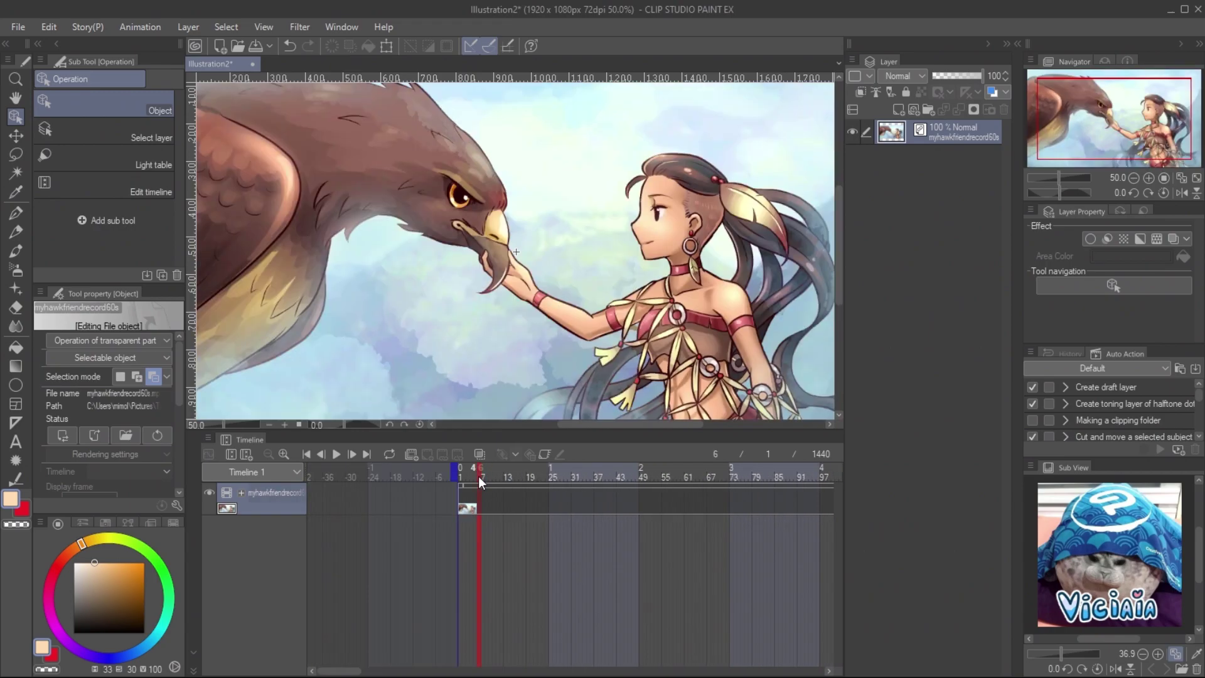
{"action": "left_click", "coordinate": [1148, 178]}
{"action": "left_click", "coordinate": [1149, 178]}
{"action": "left_click", "coordinate": [1137, 178]}
{"action": "left_click_drag", "start_coordinate": [1131, 133], "coordinate": [1162, 146]}
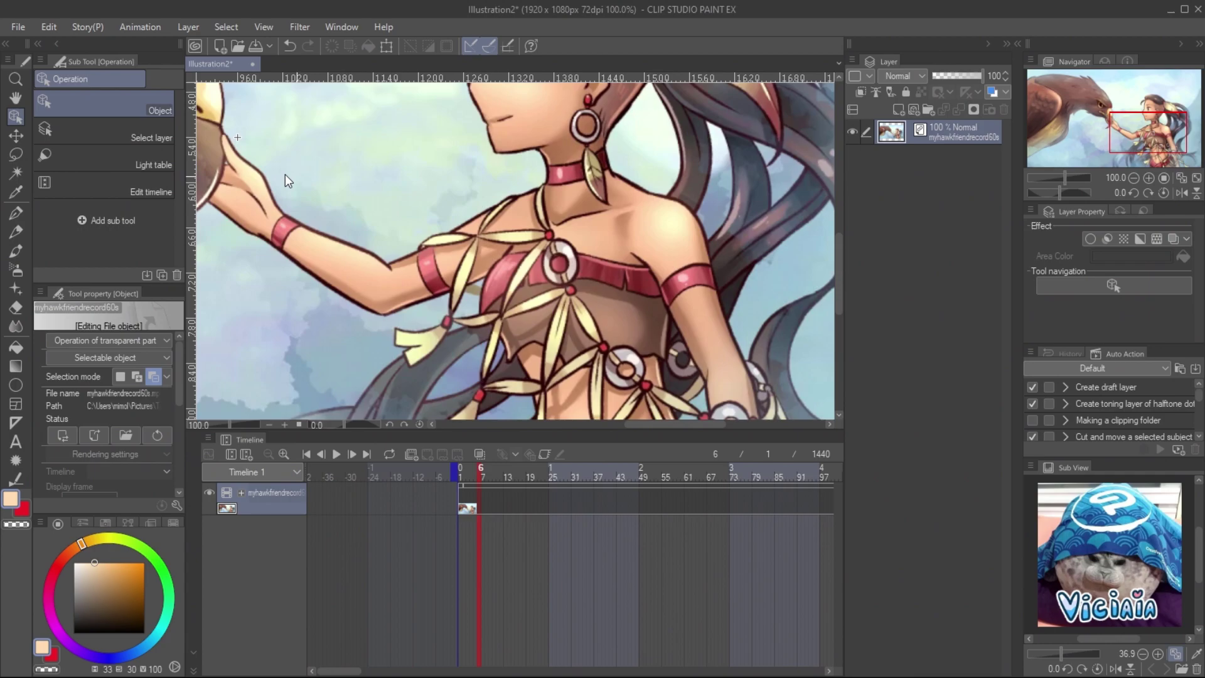
- Import the image myhawkfriend_final as a new layer above the movie
{"action": "left_click", "coordinate": [13, 26]}
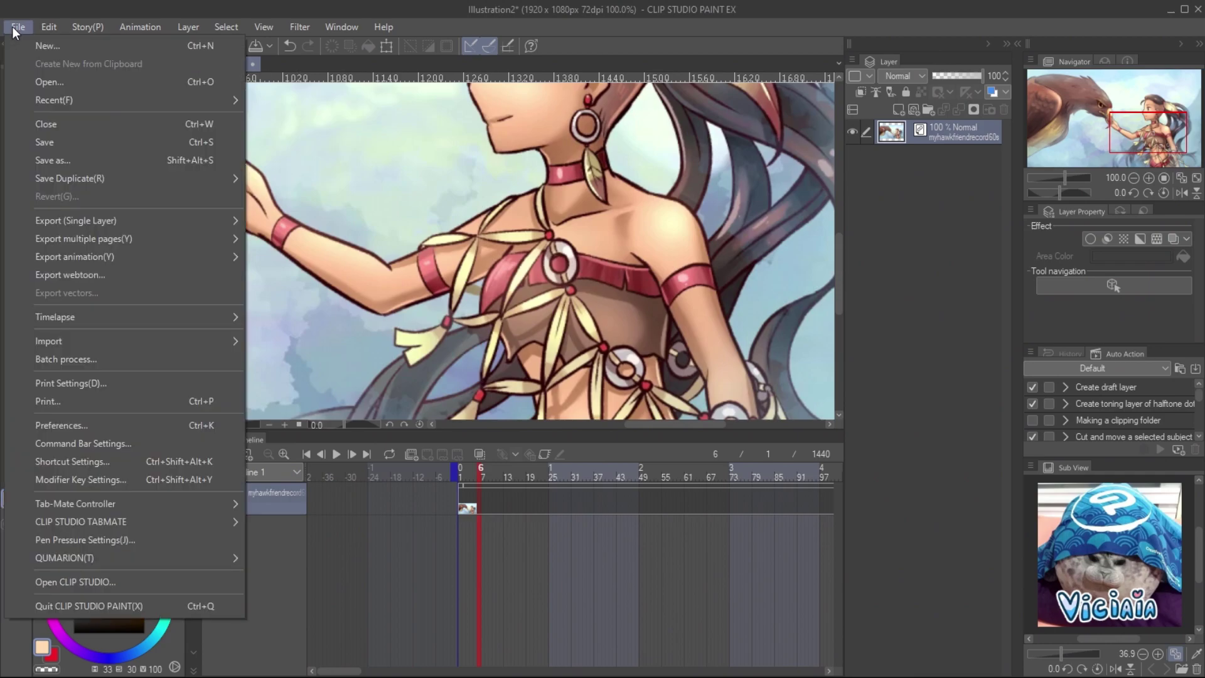
{"action": "mouse_move", "coordinate": [105, 345]}
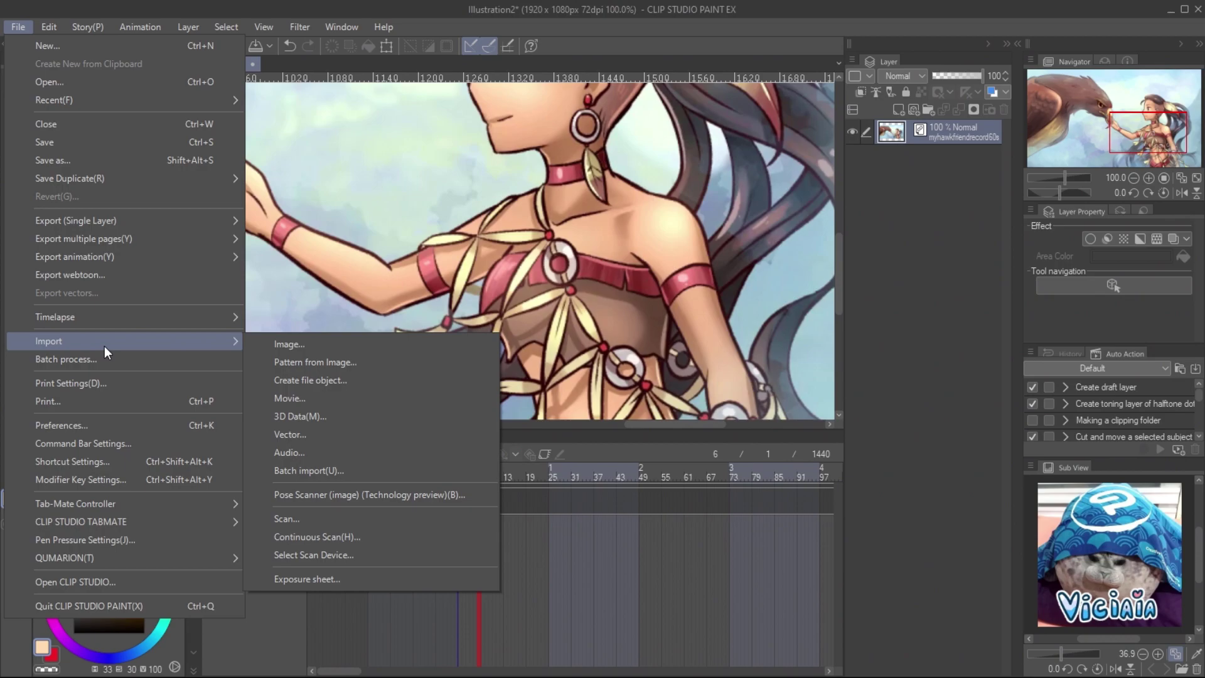
{"action": "left_click", "coordinate": [280, 345]}
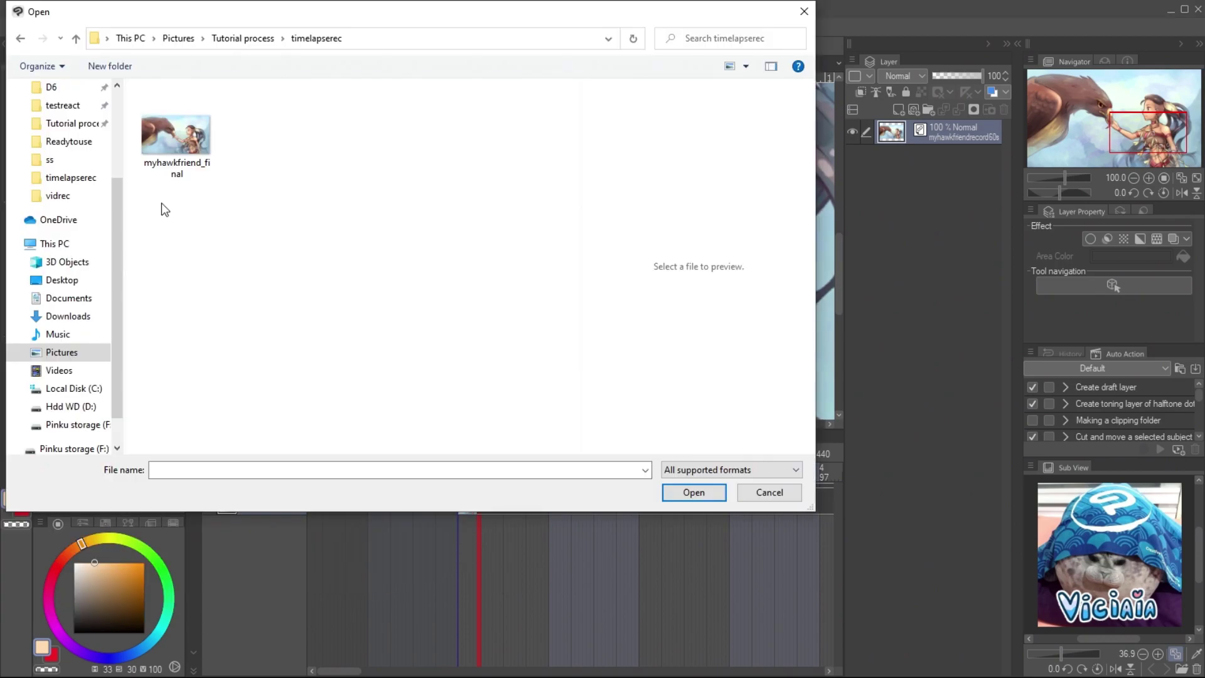
{"action": "left_click", "coordinate": [186, 139]}
{"action": "left_click", "coordinate": [694, 492]}
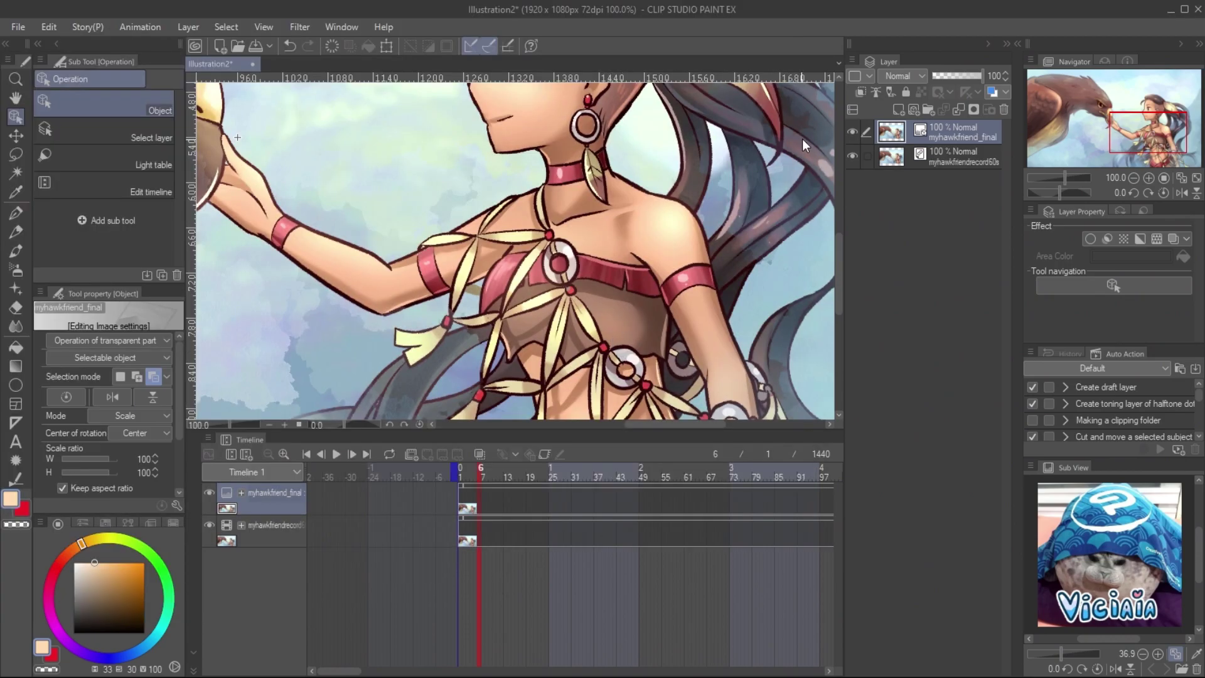
- Hide the imported image layer and set frame 6 as the last displayed frame of its opening clip
{"action": "left_click", "coordinate": [852, 131]}
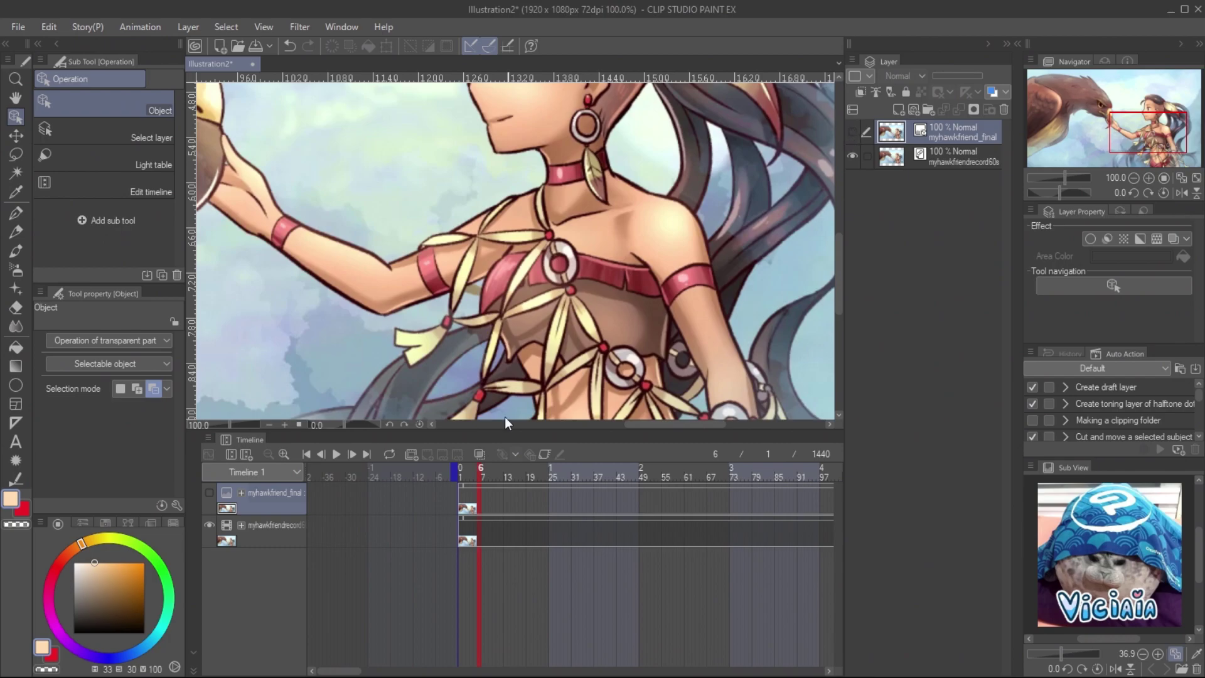
{"action": "left_click", "coordinate": [487, 470]}
{"action": "left_click", "coordinate": [481, 470]}
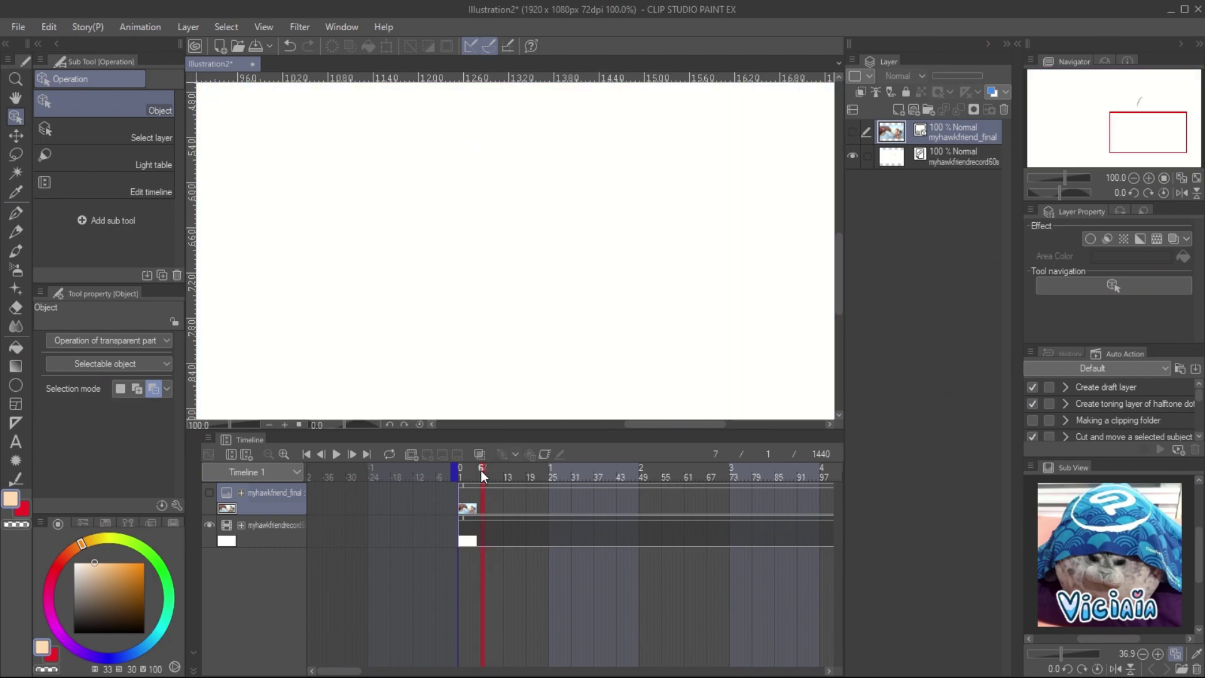
{"action": "right_click", "coordinate": [479, 501]}
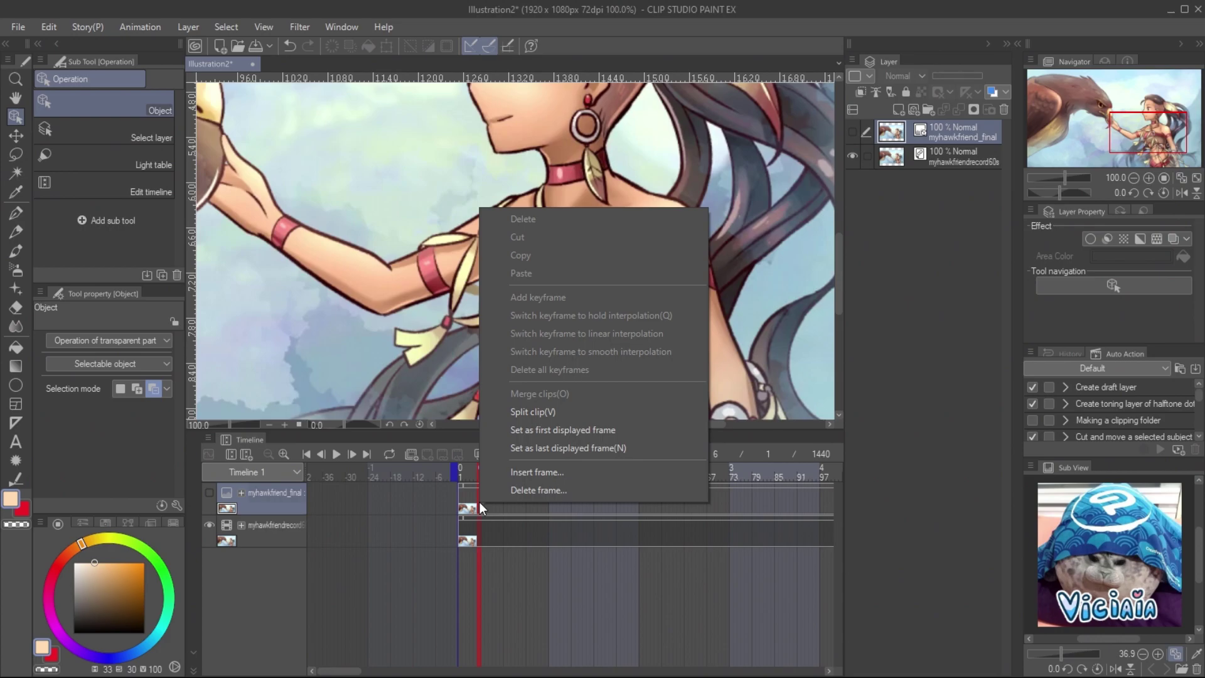
{"action": "left_click", "coordinate": [560, 447]}
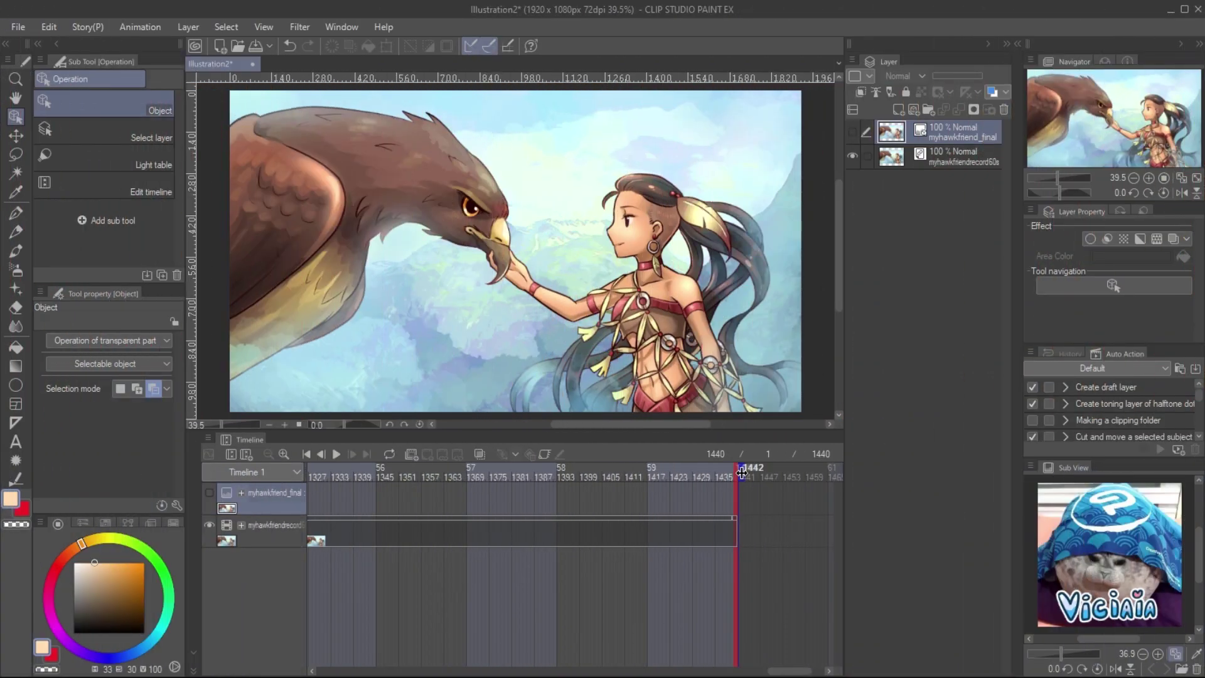
- Extend the timeline's end to frame 1488 and make the final image display from the end of the movie clip onward
{"action": "mouse_move", "coordinate": [742, 473]}
{"action": "left_mouse_down"}
{"action": "mouse_move", "coordinate": [871, 476]}
{"action": "mouse_move", "coordinate": [753, 475]}
{"action": "mouse_move", "coordinate": [820, 472]}
{"action": "left_mouse_up"}
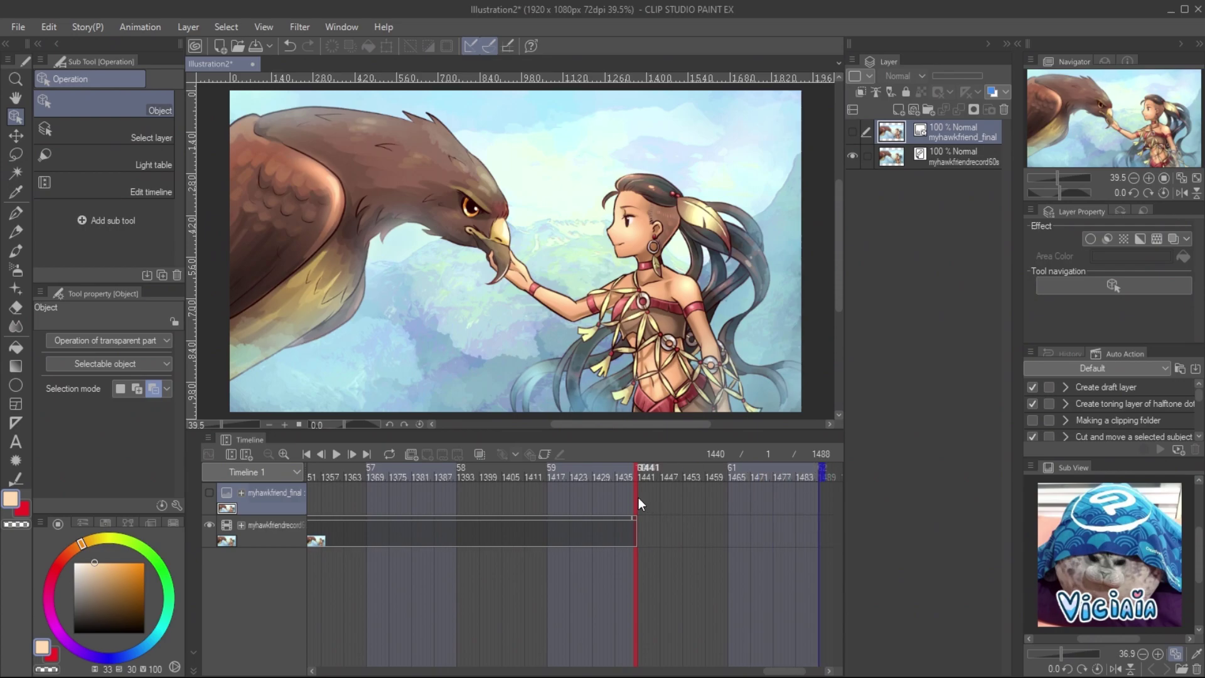
{"action": "right_click", "coordinate": [638, 497]}
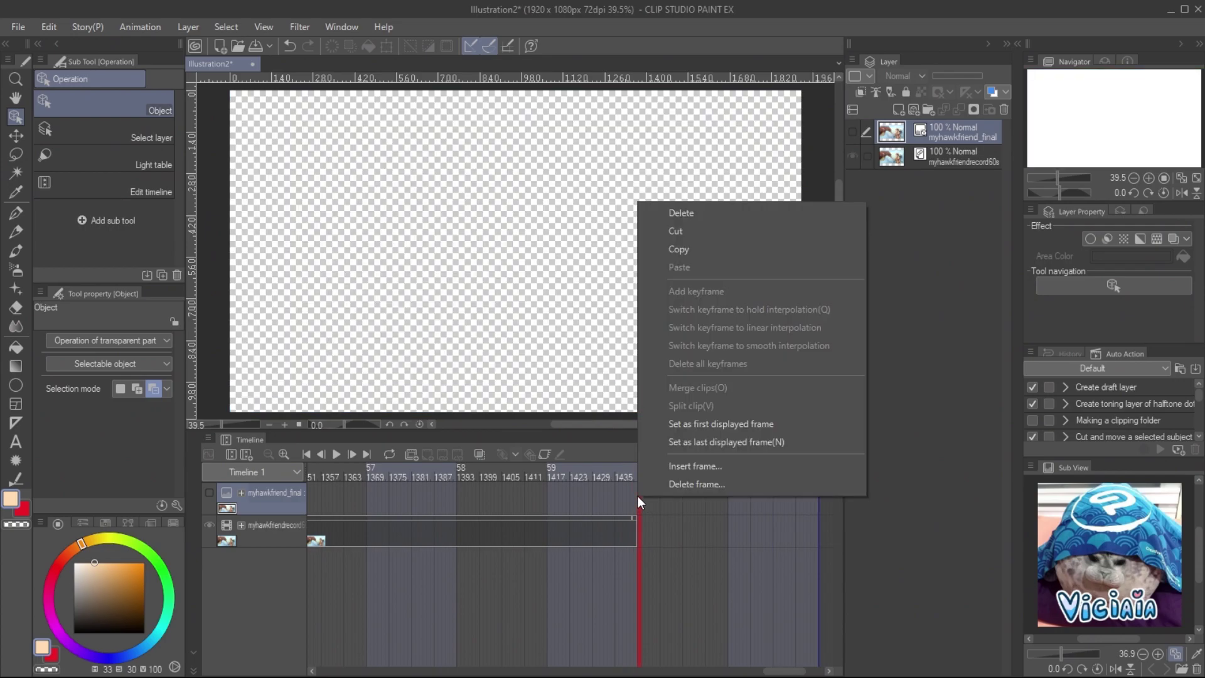
{"action": "left_click", "coordinate": [708, 428]}
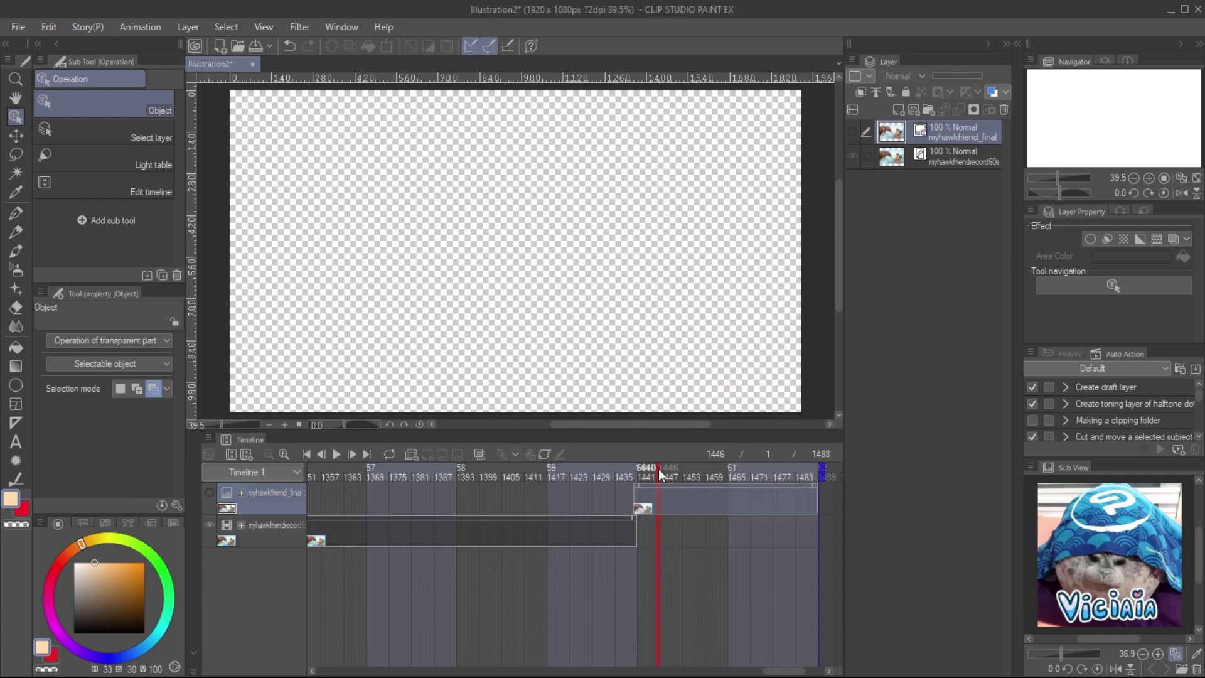
- Show the final image layer, check the ending frames and return to frame 1 of the timeline
{"action": "left_click", "coordinate": [851, 131]}
{"action": "left_click_drag", "start_coordinate": [659, 477], "coordinate": [781, 595]}
{"action": "left_click_drag", "start_coordinate": [783, 670], "coordinate": [339, 670]}
{"action": "left_click", "coordinate": [329, 475]}
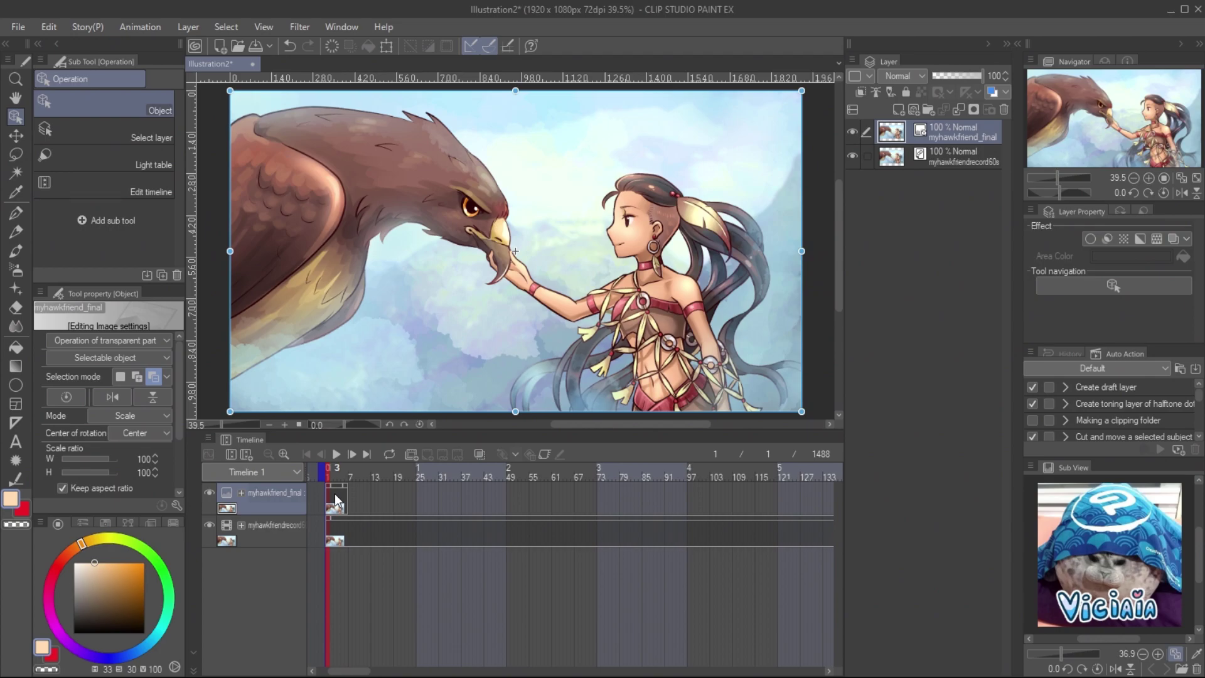
- Import the audio file News Room News - Spence onto its own track from frame 1
{"action": "left_click", "coordinate": [17, 28]}
{"action": "mouse_move", "coordinate": [108, 341]}
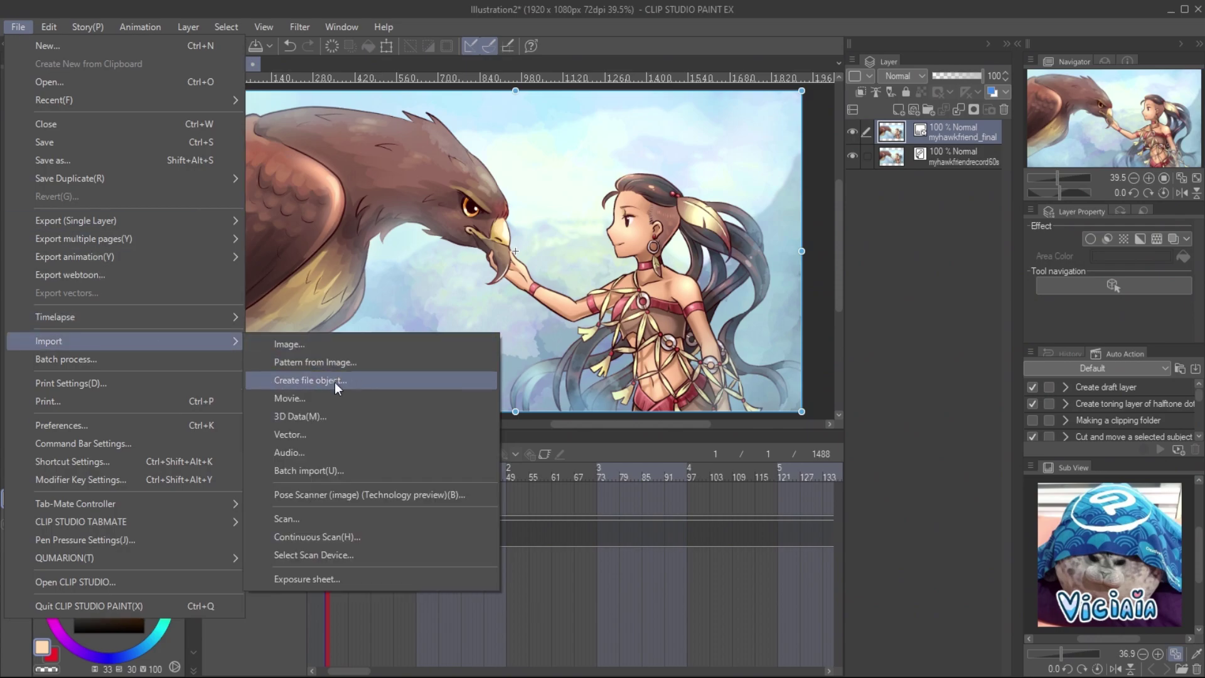
{"action": "left_click", "coordinate": [345, 452]}
{"action": "left_click", "coordinate": [229, 150]}
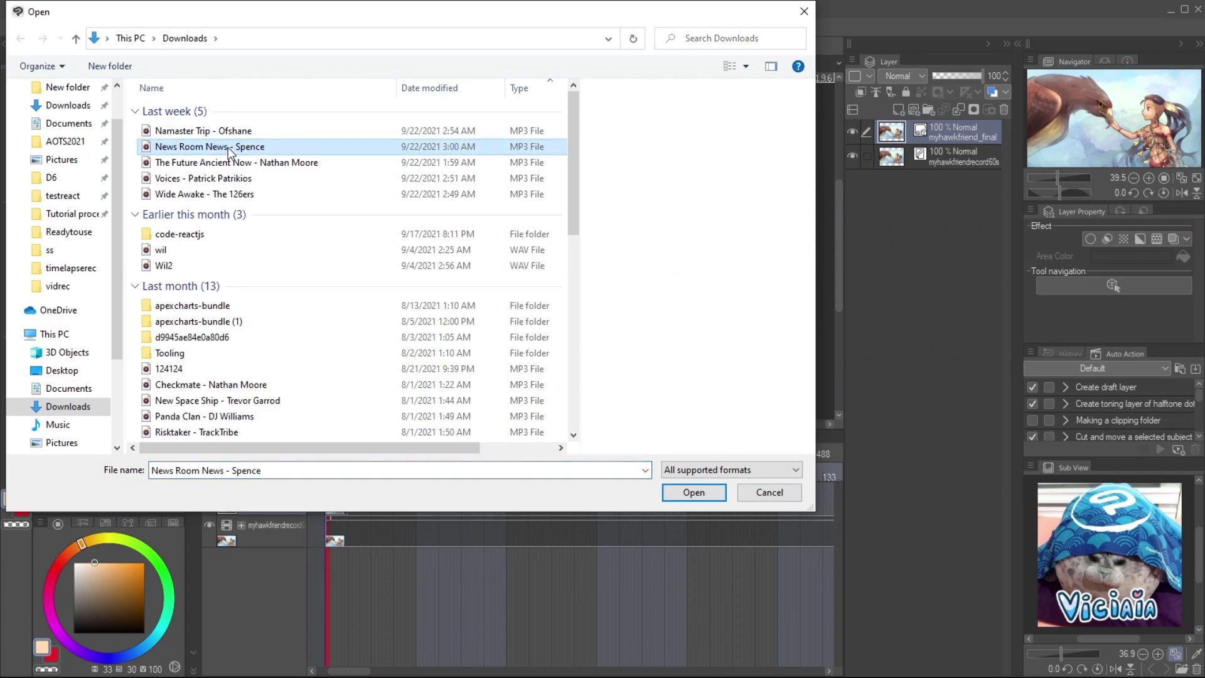
{"action": "left_click", "coordinate": [692, 492]}
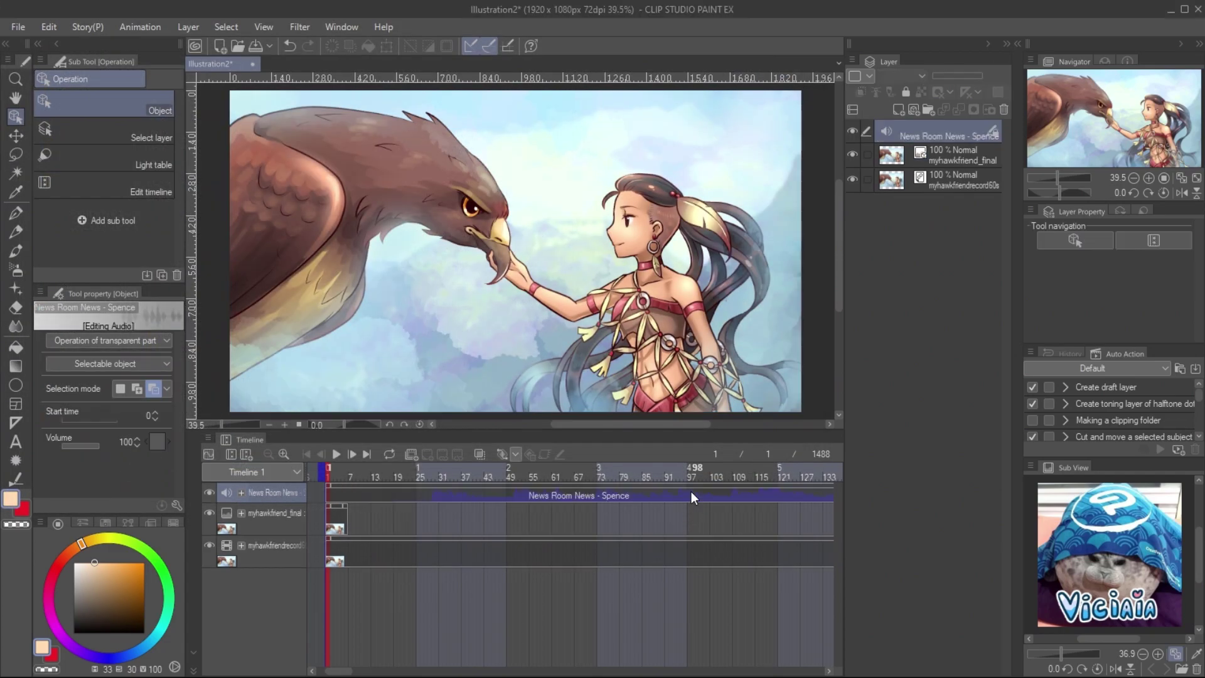
- Play back the timeline to review the timelapse with its music through the ending
{"action": "left_click", "coordinate": [334, 460]}
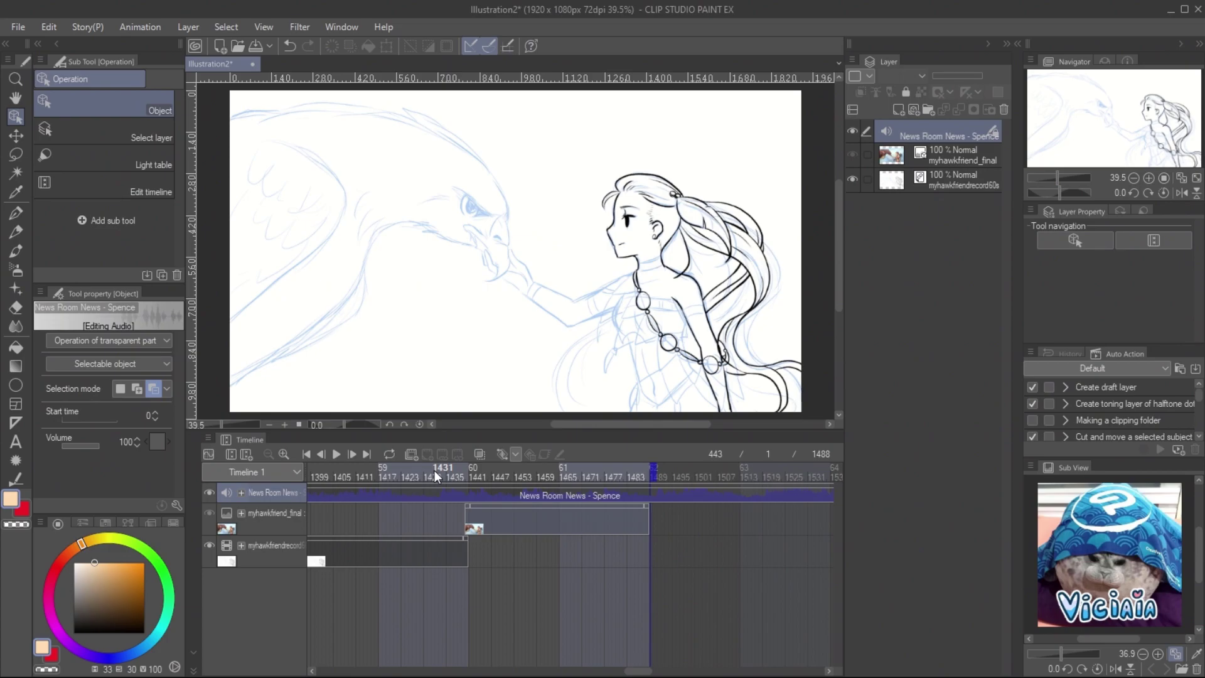
{"action": "left_click", "coordinate": [434, 469]}
{"action": "left_click", "coordinate": [336, 454]}
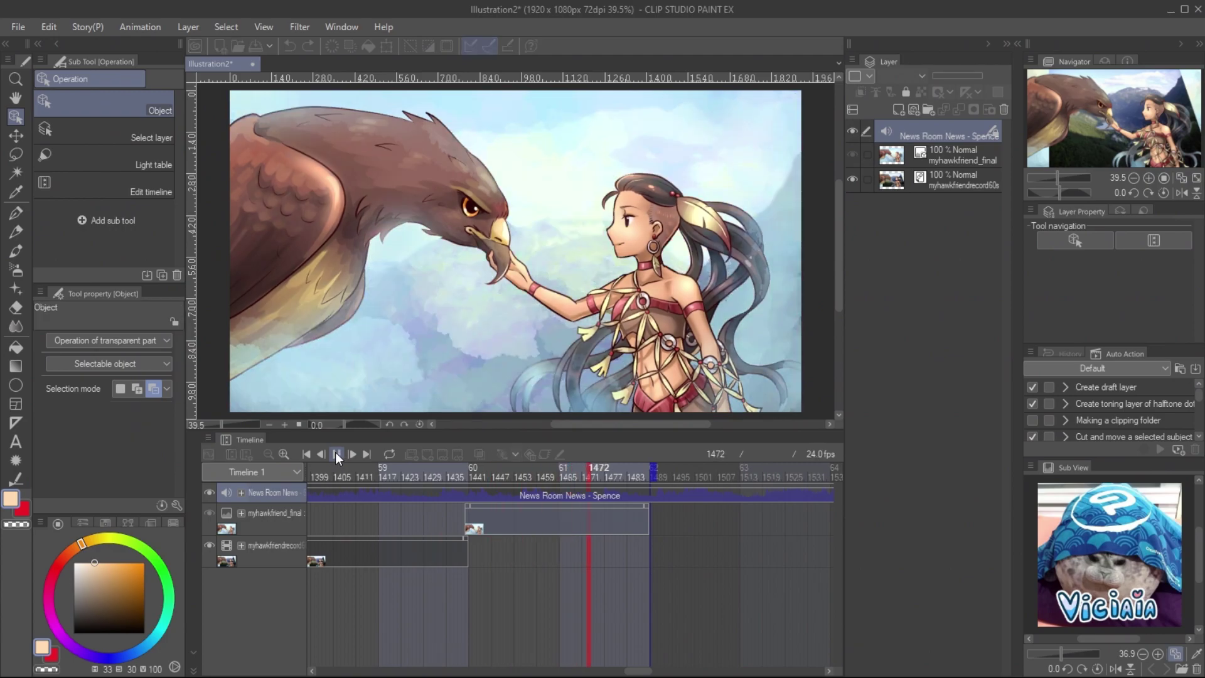
{"action": "left_click", "coordinate": [336, 453]}
- Fade out the music with a volume keyframe at frame 1440 and the volume lowered to its minimum at frame 1488
{"action": "left_click", "coordinate": [469, 499]}
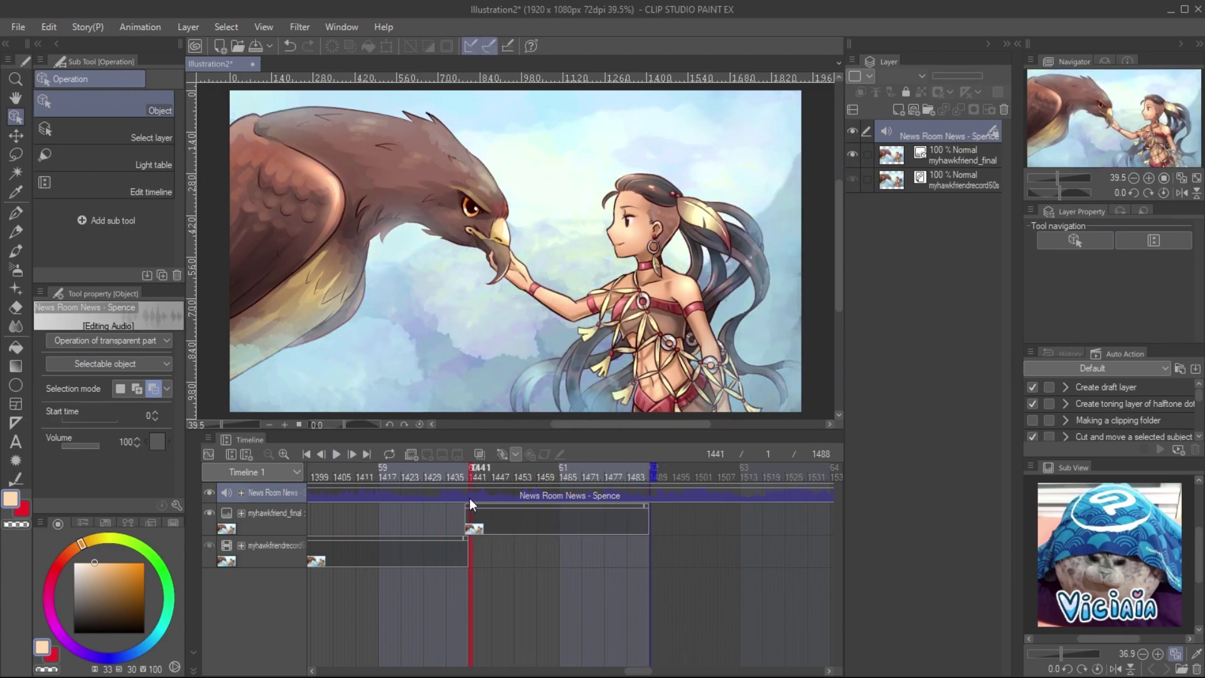
{"action": "left_click", "coordinate": [465, 497]}
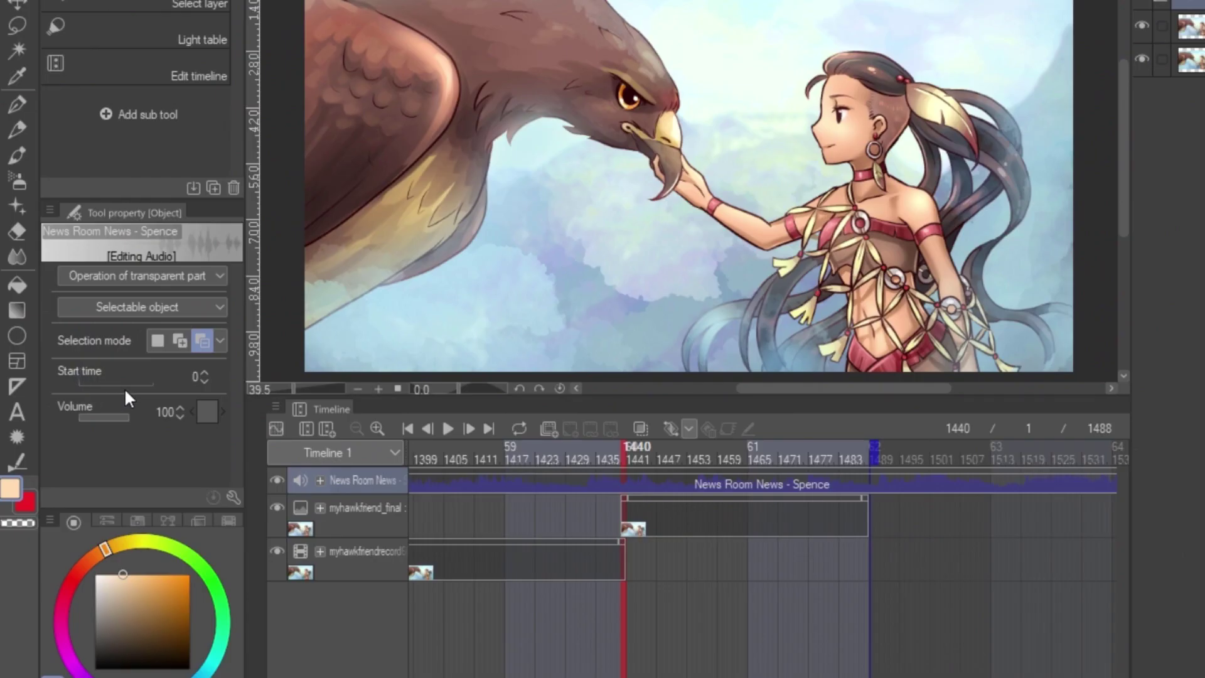
{"action": "left_click", "coordinate": [212, 415]}
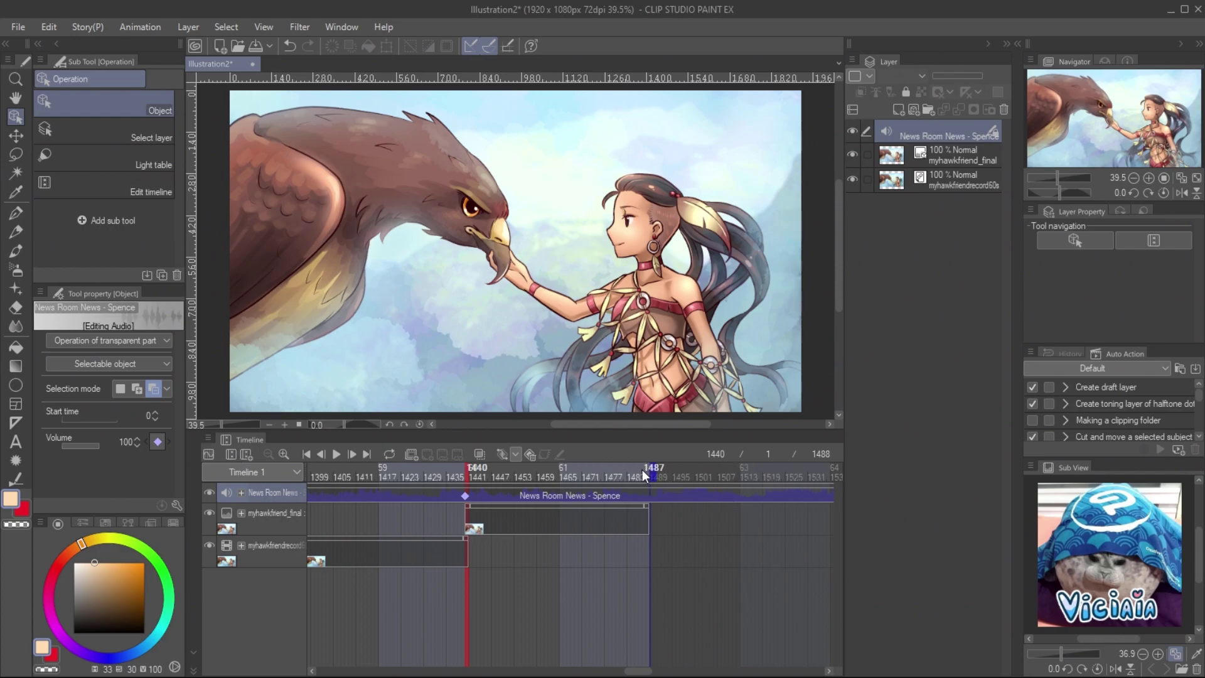
{"action": "left_click", "coordinate": [646, 469]}
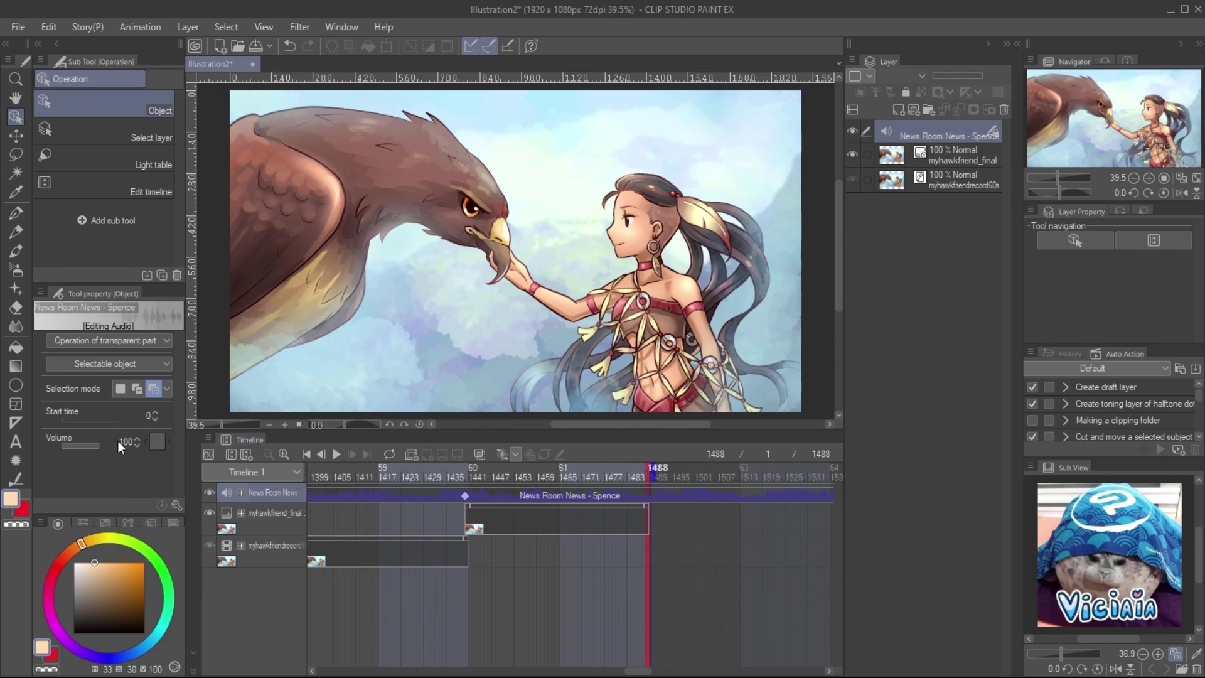
{"action": "left_click_drag", "start_coordinate": [97, 443], "coordinate": [42, 439]}
- Play the opening, then add a volume keyframe to the music at frame 29 and select the keyframe at the start
{"action": "left_click", "coordinate": [415, 474]}
{"action": "left_click", "coordinate": [335, 454]}
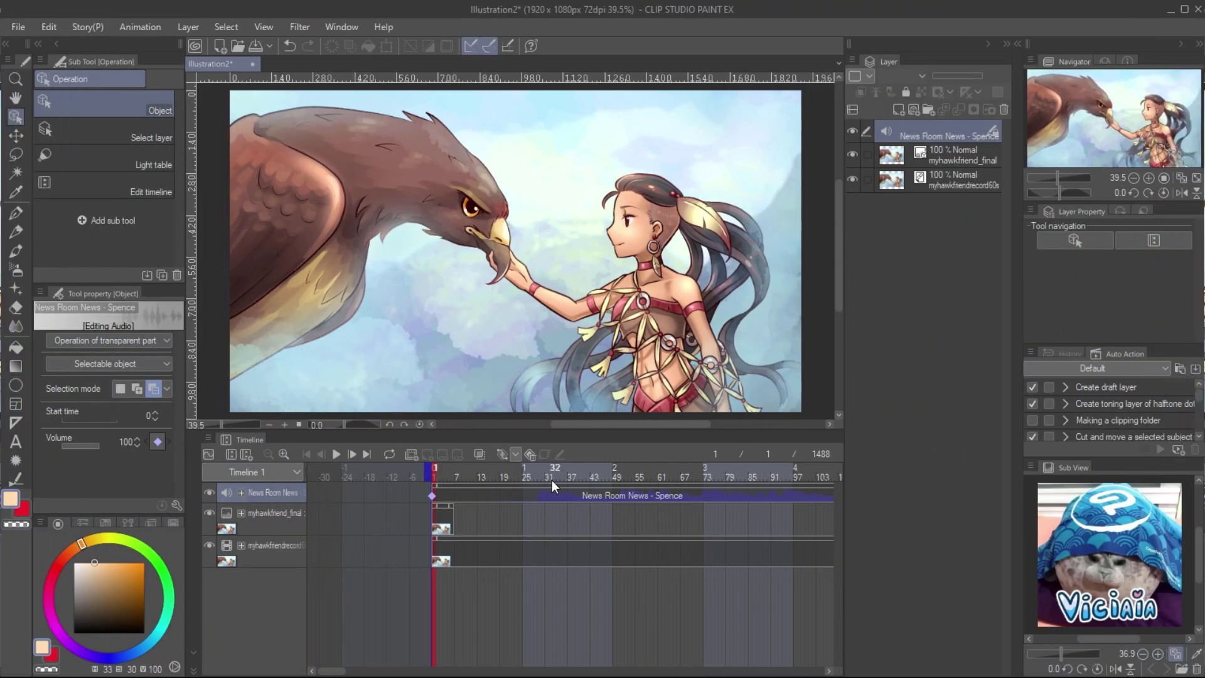
{"action": "left_click", "coordinate": [540, 475]}
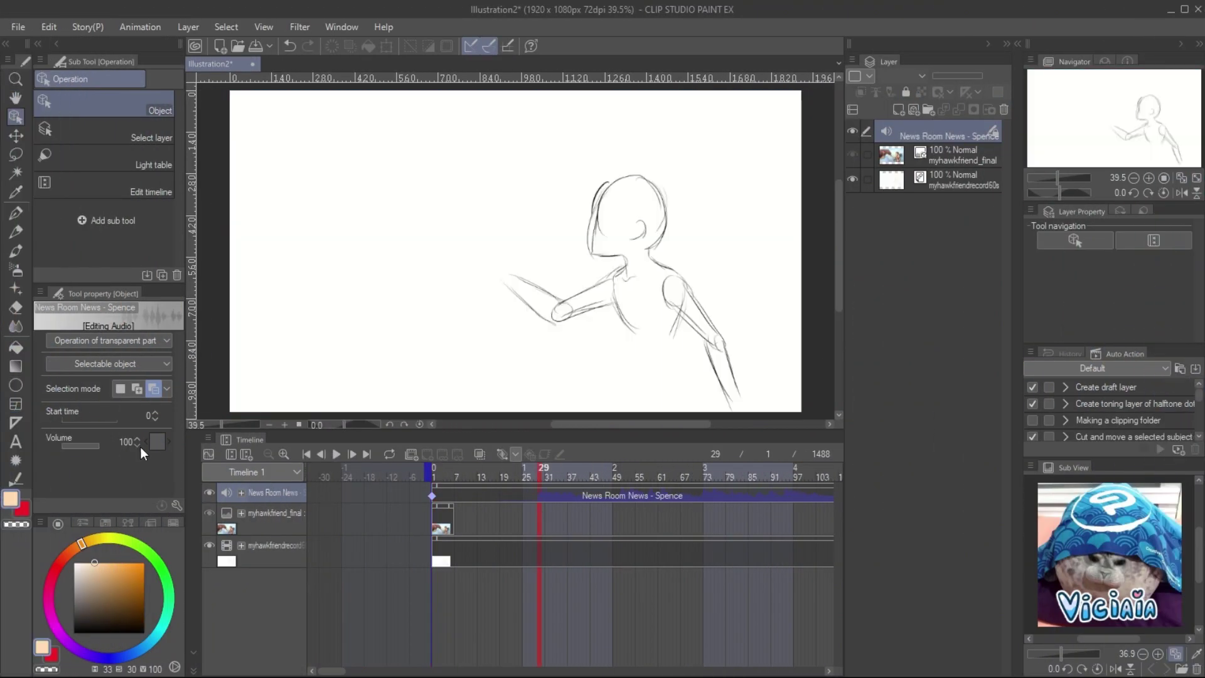
{"action": "left_click", "coordinate": [157, 441]}
{"action": "left_click", "coordinate": [432, 495]}
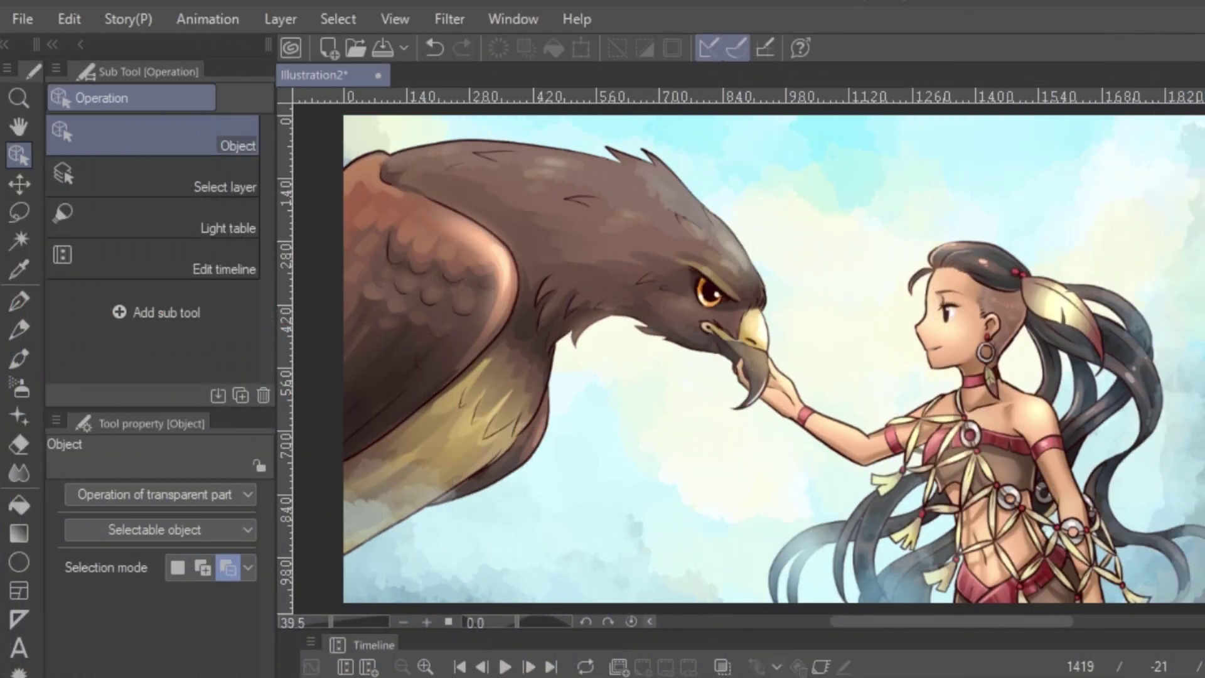
- Export the animation as an MP4 movie named timelaps in the timelapserec folder
{"action": "left_click", "coordinate": [17, 20]}
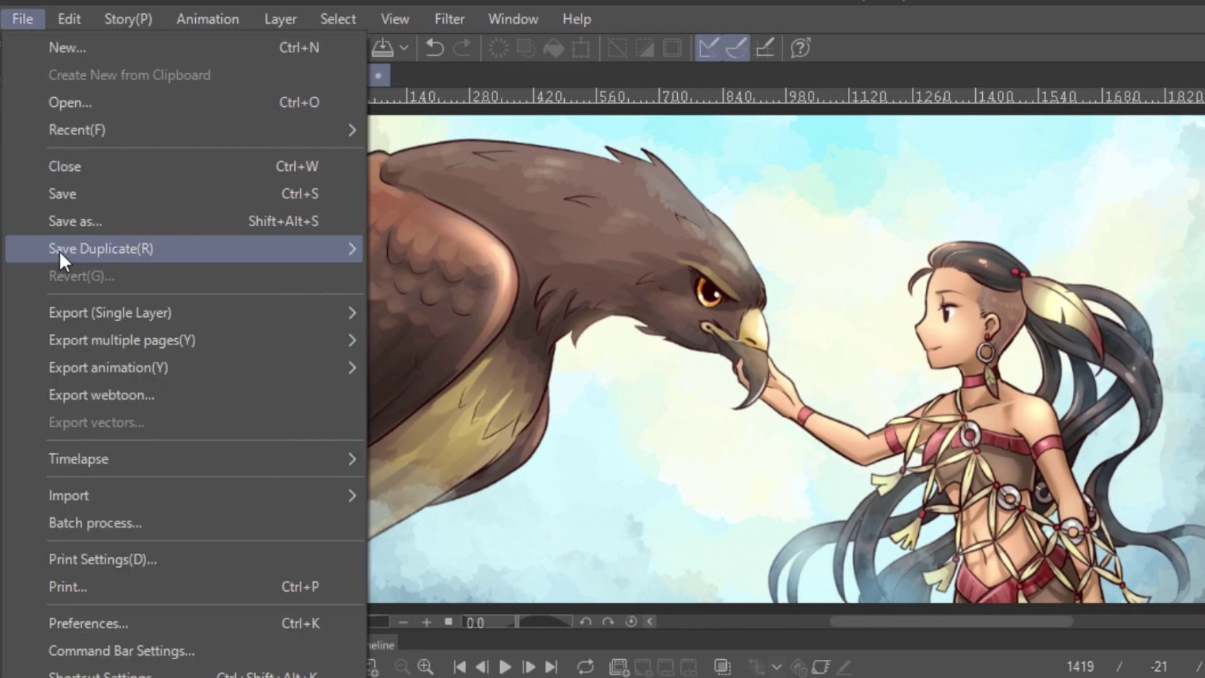
{"action": "mouse_move", "coordinate": [107, 373]}
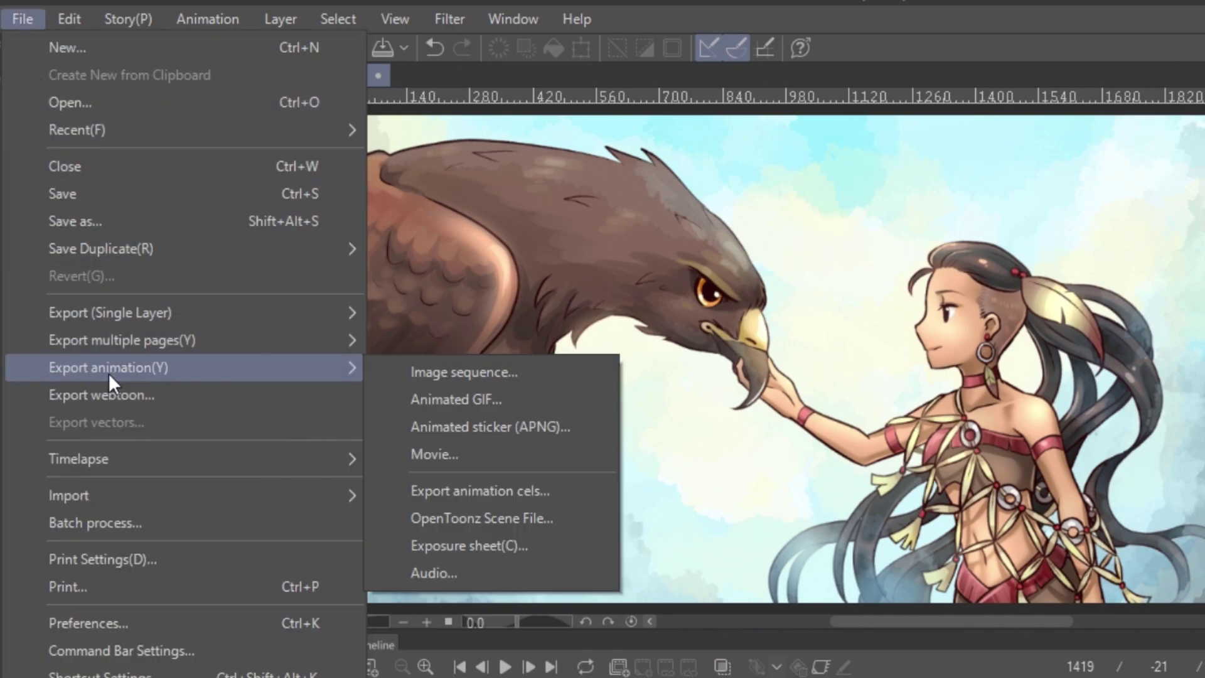
{"action": "left_click", "coordinate": [525, 450]}
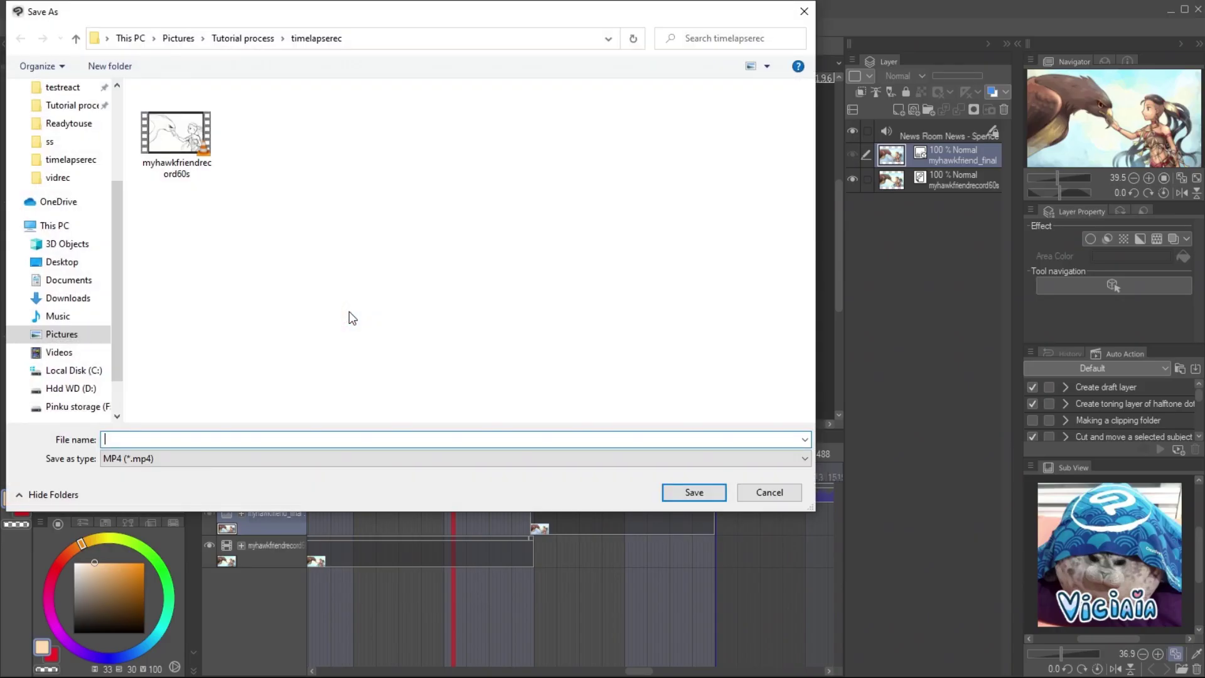
{"action": "left_click", "coordinate": [197, 458]}
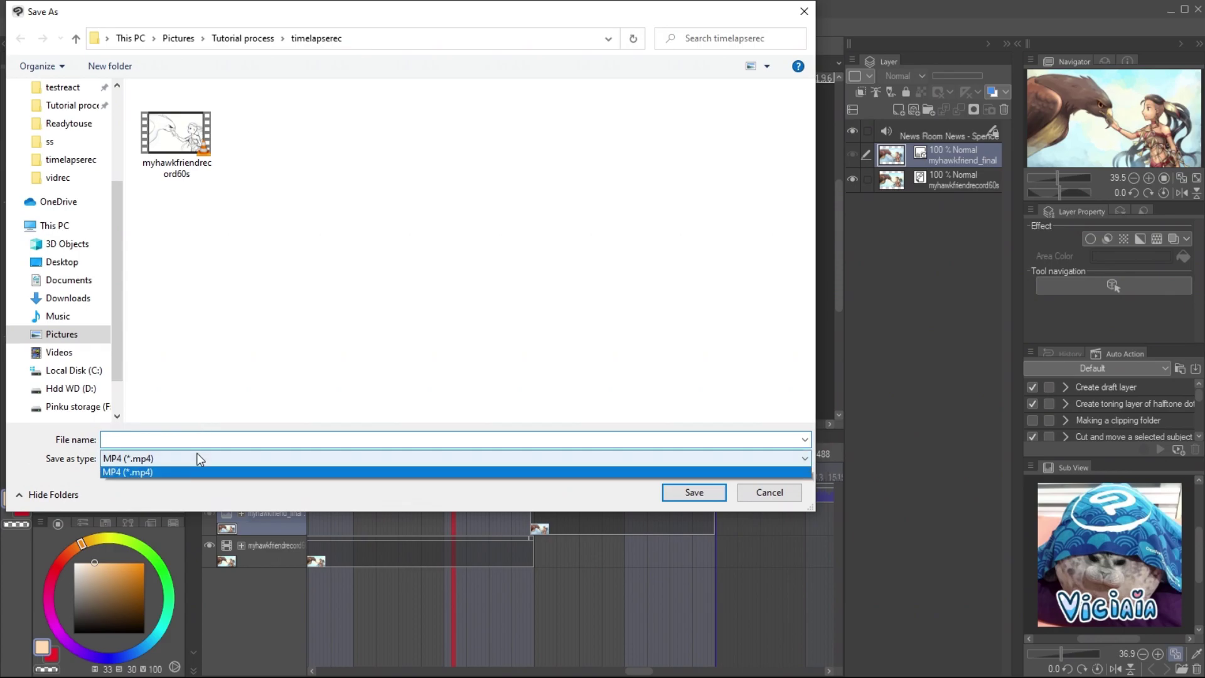
{"action": "left_click", "coordinate": [187, 478]}
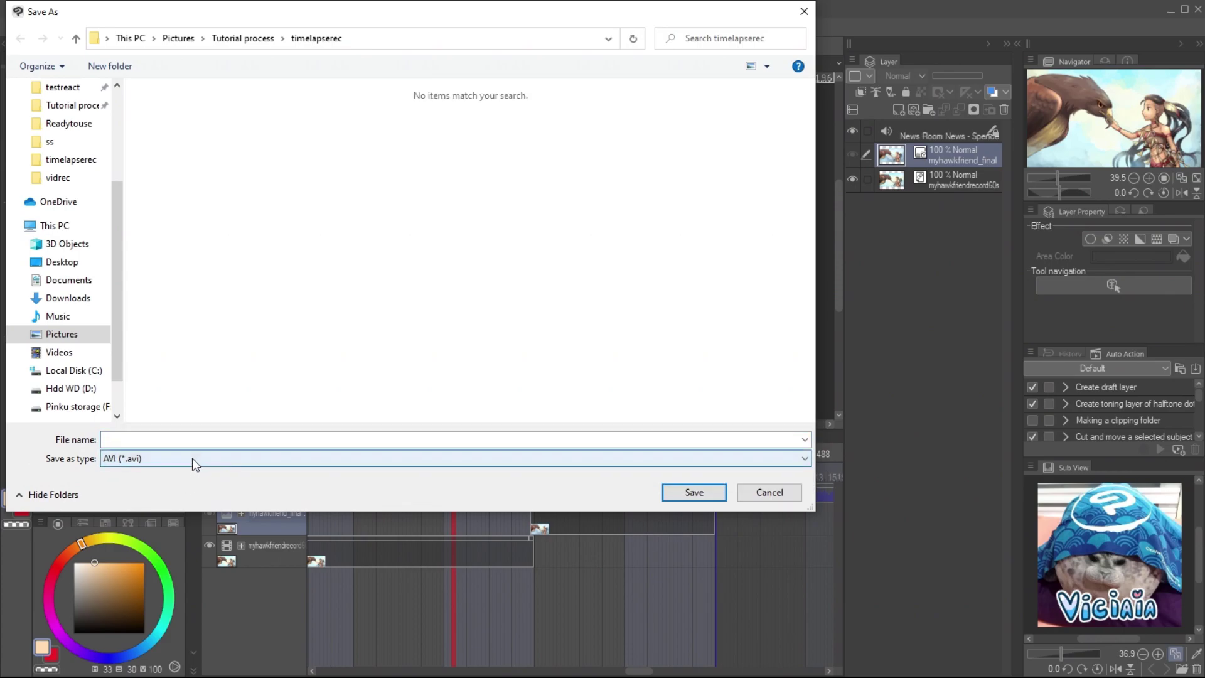
{"action": "left_click", "coordinate": [192, 459]}
{"action": "left_click", "coordinate": [186, 487]}
{"action": "left_click", "coordinate": [188, 440]}
{"action": "type", "text": "timelaps"}
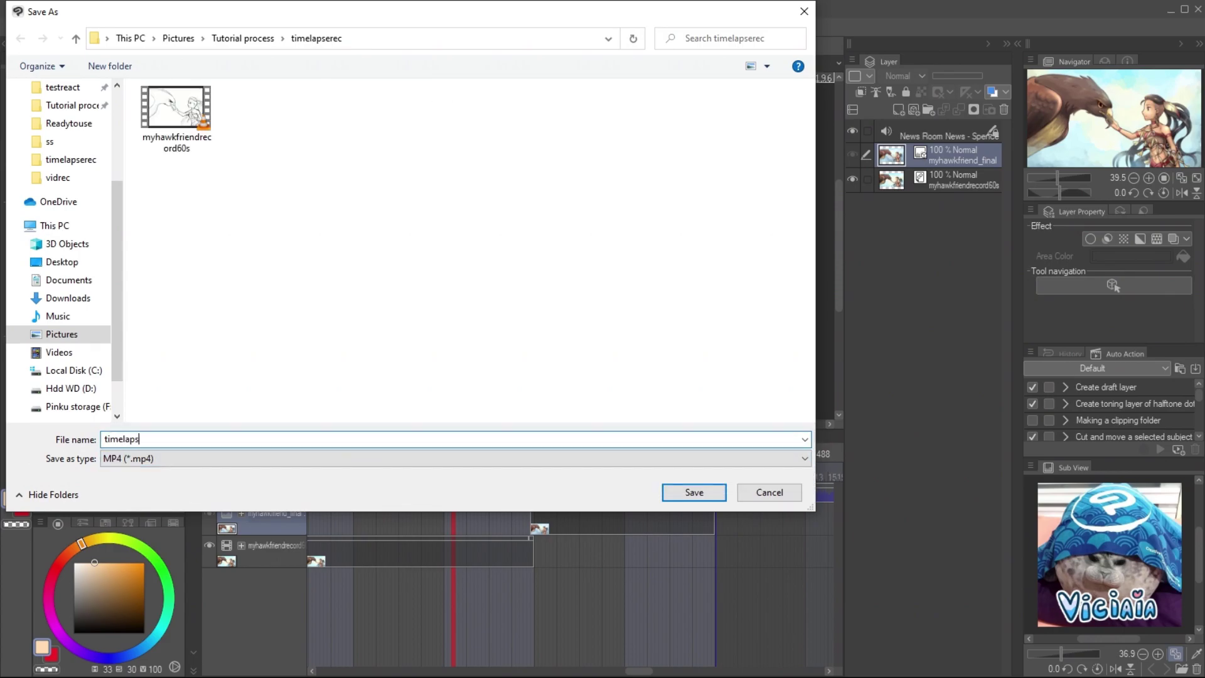
{"action": "key", "text": "Return"}
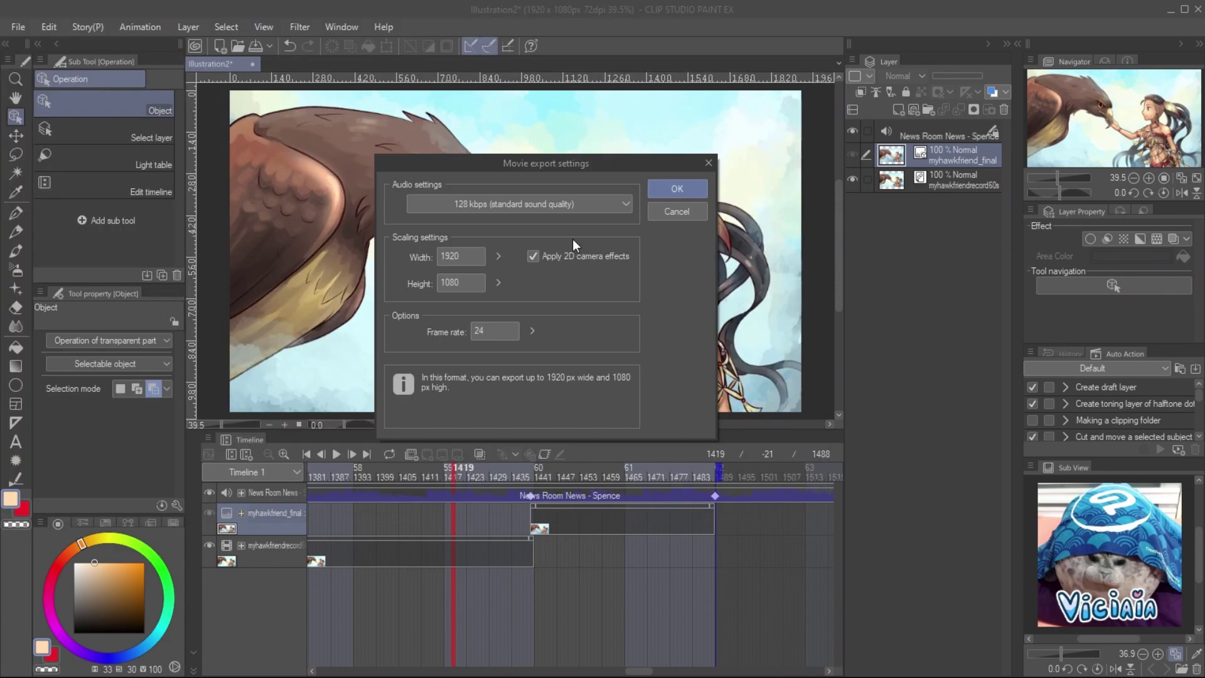
- Confirm the movie export with 128 kbps audio, 1920 x 1080 size and a frame rate of 24
{"action": "left_click", "coordinate": [624, 202]}
{"action": "left_click", "coordinate": [624, 202]}
{"action": "left_click", "coordinate": [672, 187]}
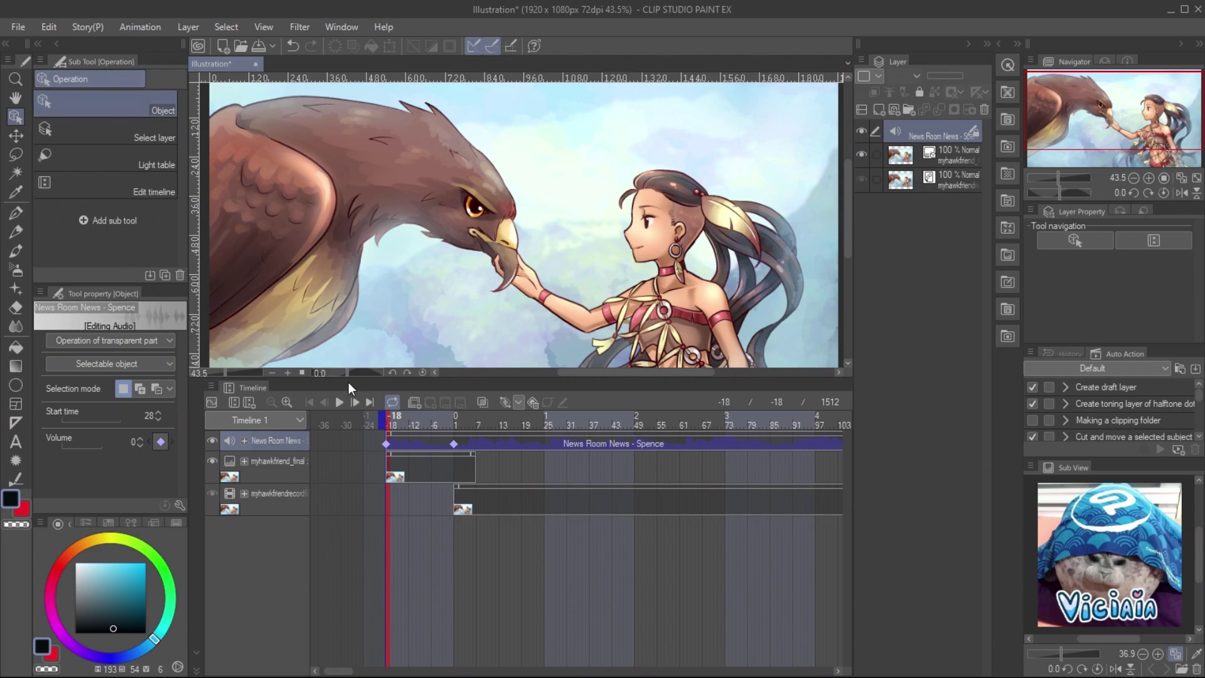
- Create a 2D camera folder and move the final image and timelapse movie layers into it
{"action": "left_click", "coordinate": [142, 25]}
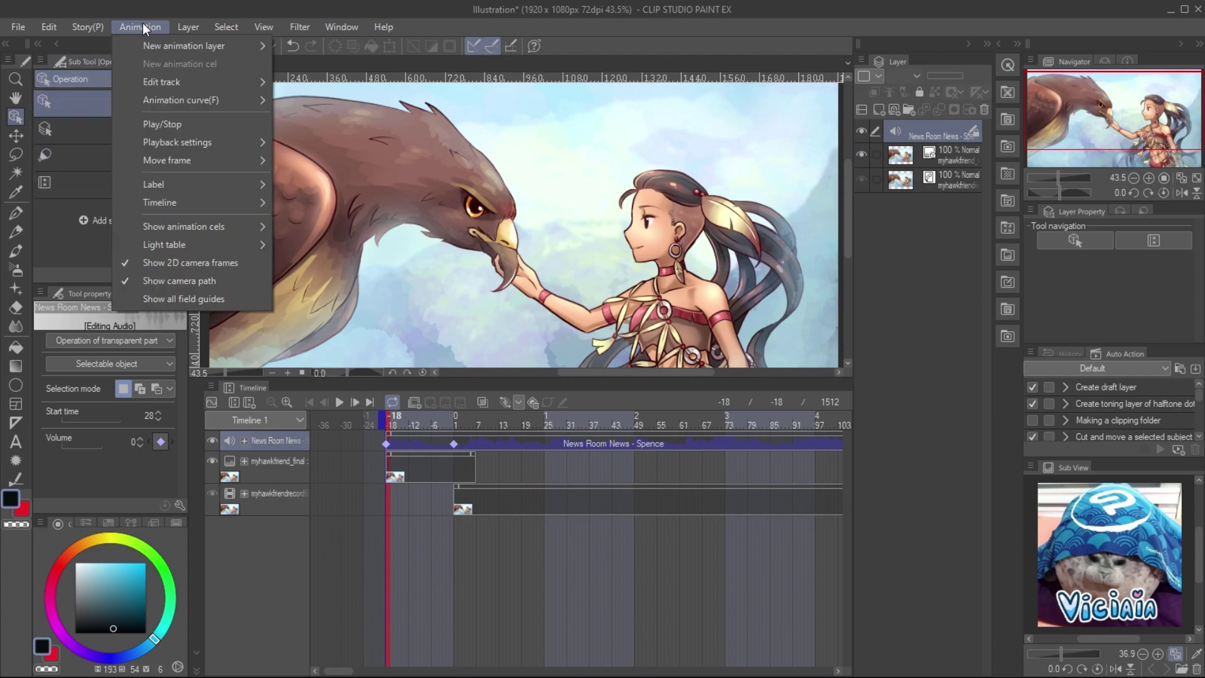
{"action": "mouse_move", "coordinate": [230, 46]}
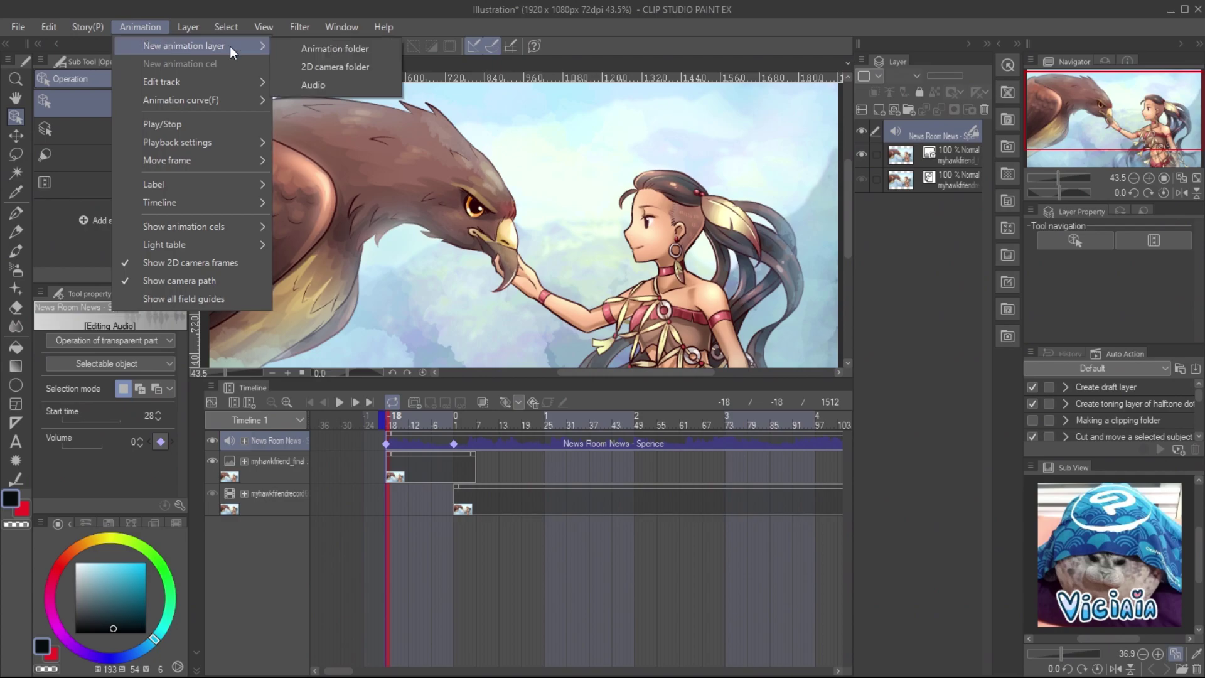
{"action": "left_click", "coordinate": [373, 79]}
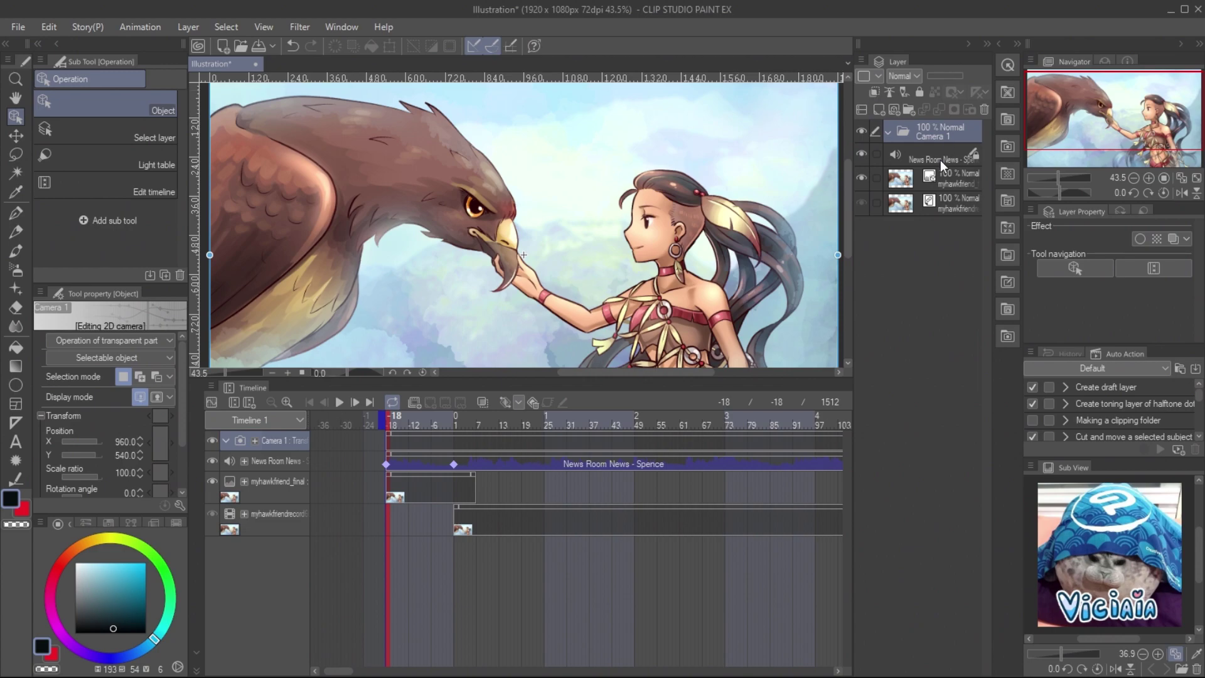
{"action": "left_click", "coordinate": [936, 178]}
{"action": "left_click", "coordinate": [932, 207], "text": "ctrl"}
{"action": "left_click_drag", "start_coordinate": [936, 179], "coordinate": [932, 132]}
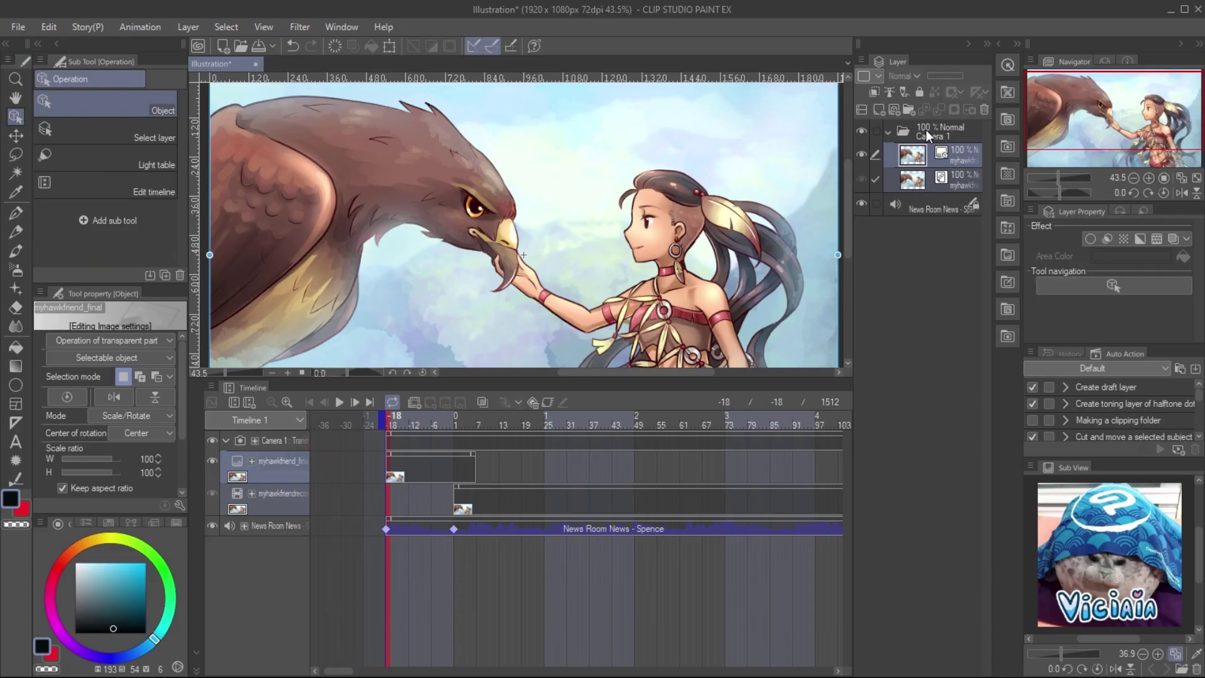
- Add a camera keyframe at frame 2 on the Camera 1 folder
{"action": "left_click", "coordinate": [925, 130]}
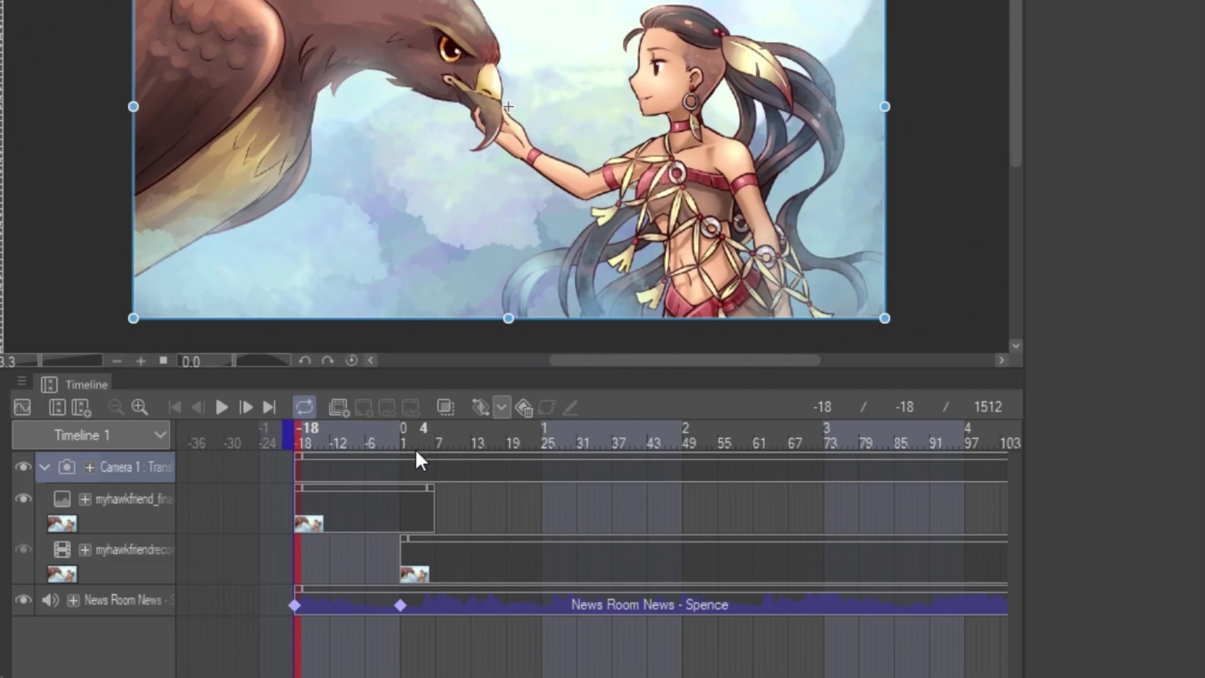
{"action": "left_click", "coordinate": [408, 467]}
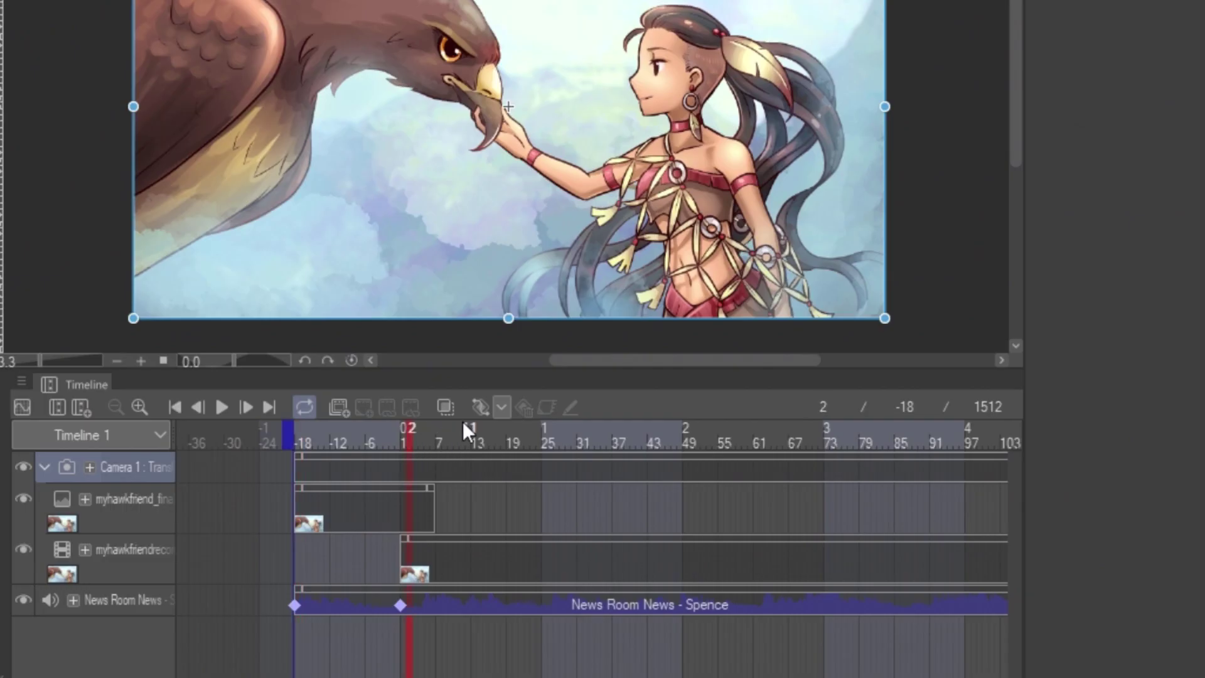
{"action": "left_click", "coordinate": [480, 405]}
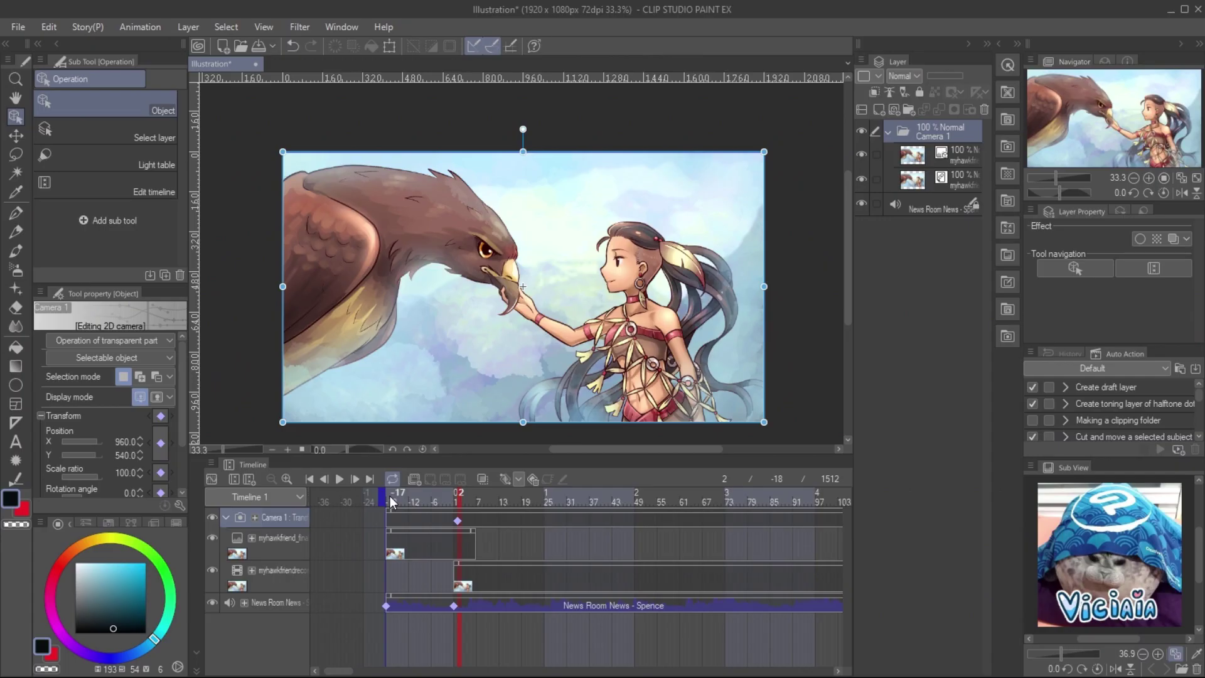
- Shrink the camera frame at frame -18 to about 87% scale, reposition it slightly, and preview the movement in camera view
{"action": "left_click", "coordinate": [303, 433]}
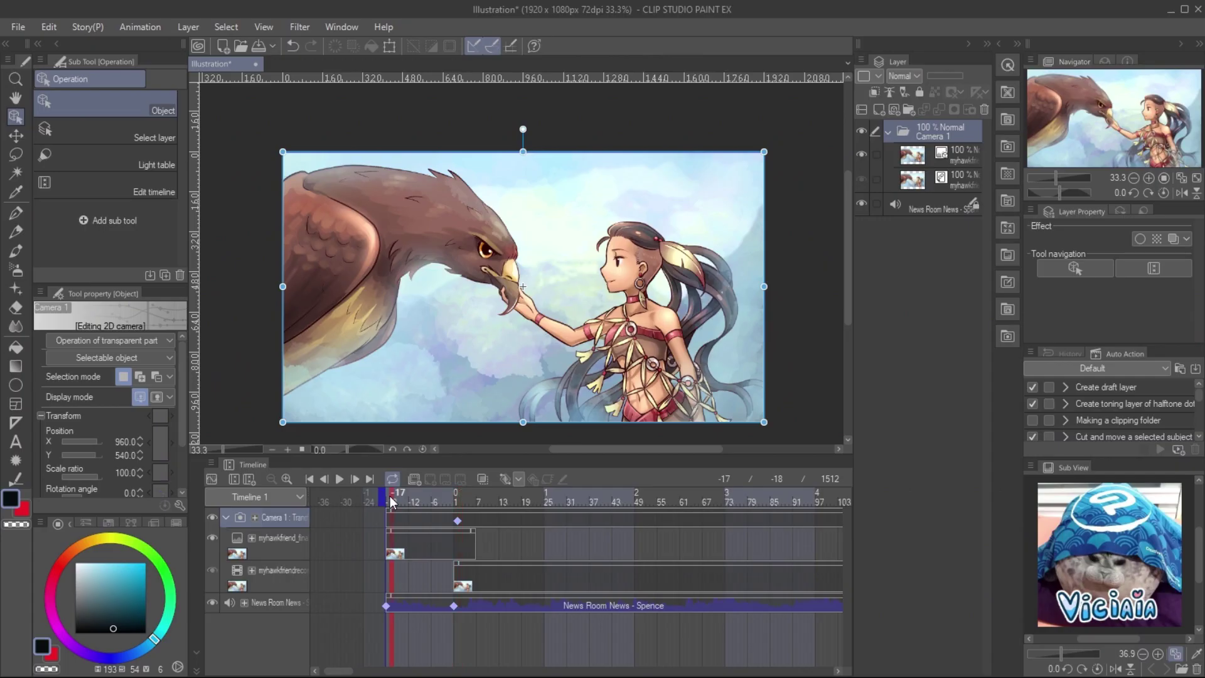
{"action": "scroll", "coordinate": [709, 407], "scroll_direction": "down", "scroll_amount": 1}
{"action": "left_click_drag", "start_coordinate": [763, 391], "coordinate": [701, 355]}
{"action": "left_click_drag", "start_coordinate": [558, 252], "coordinate": [593, 269]}
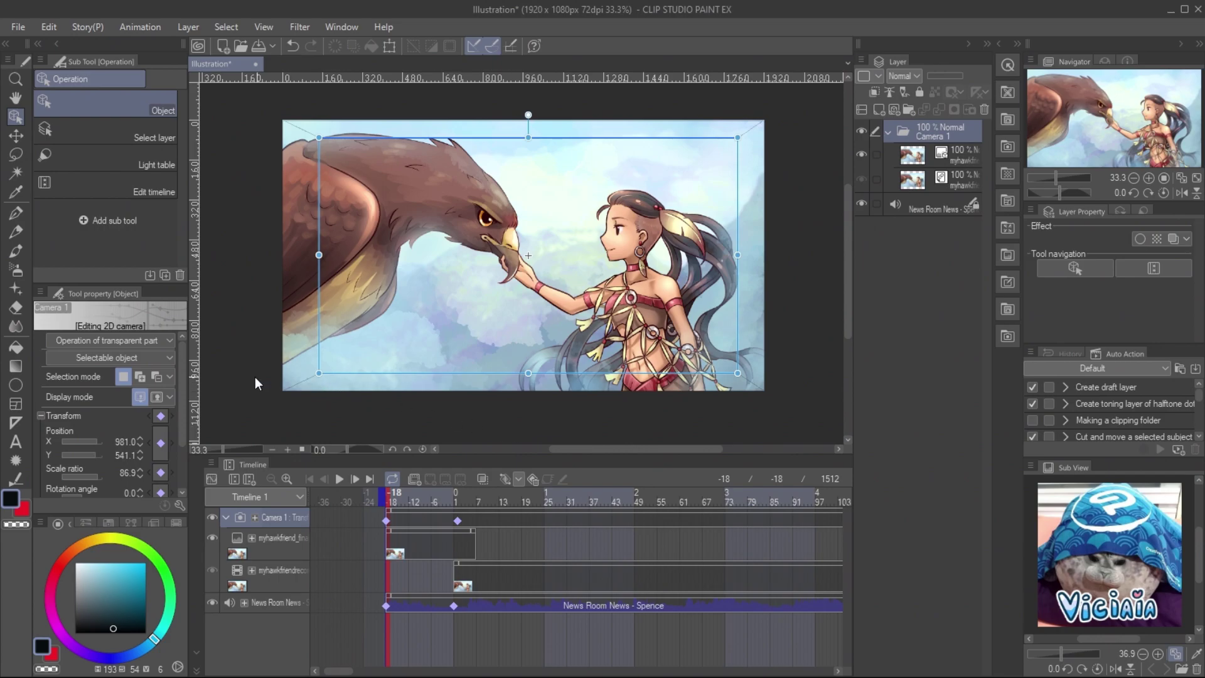
{"action": "left_click", "coordinate": [155, 397]}
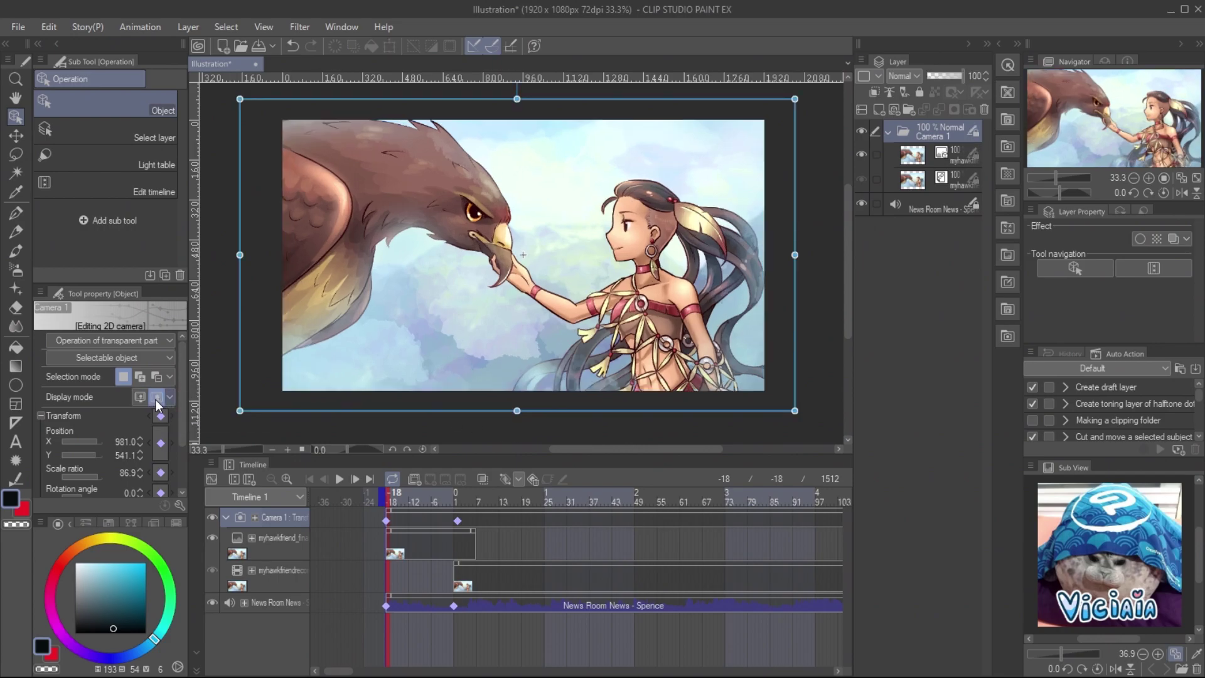
{"action": "left_click_drag", "start_coordinate": [395, 495], "coordinate": [465, 502]}
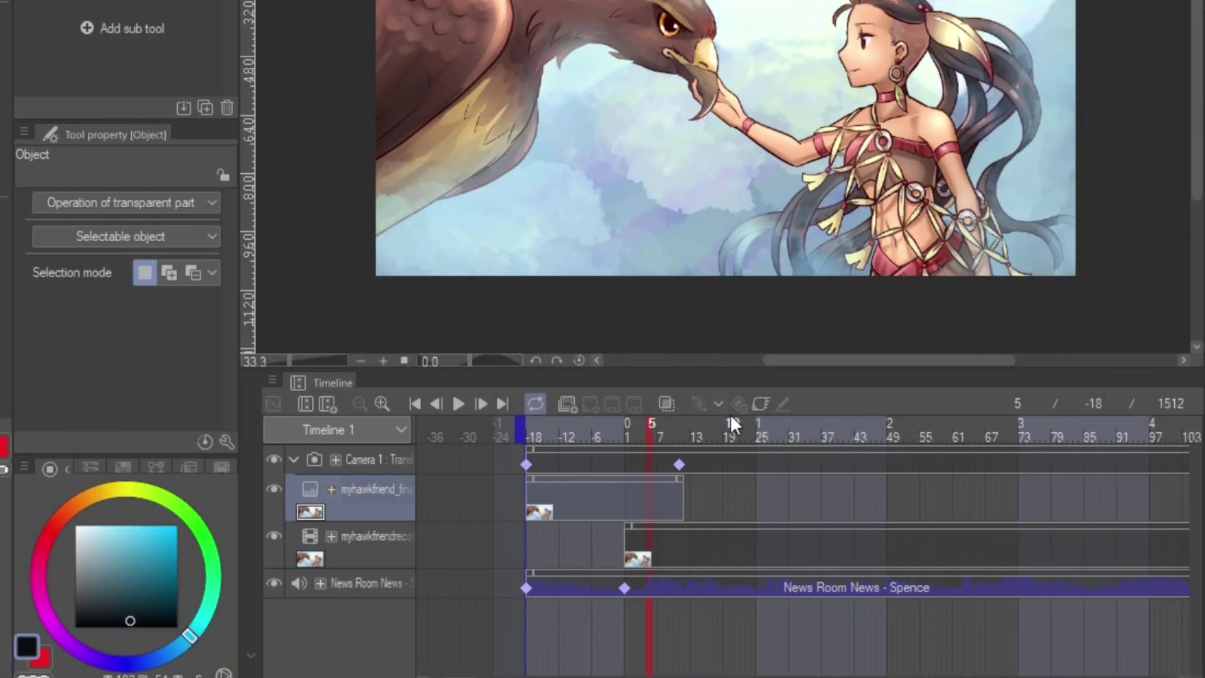
- Enable keyframes on the final image layer and fade it out with an opacity keyframe at frame 6 and 0% opacity at frame 11
{"action": "left_click", "coordinate": [762, 402]}
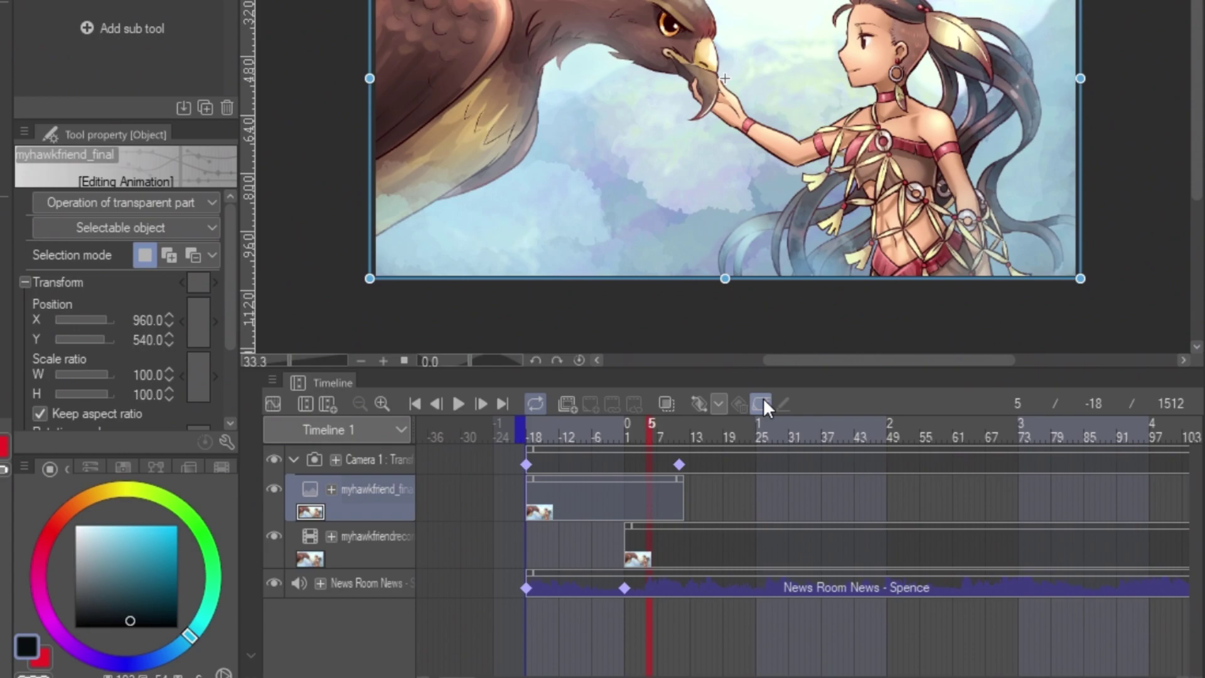
{"action": "left_click", "coordinate": [655, 439]}
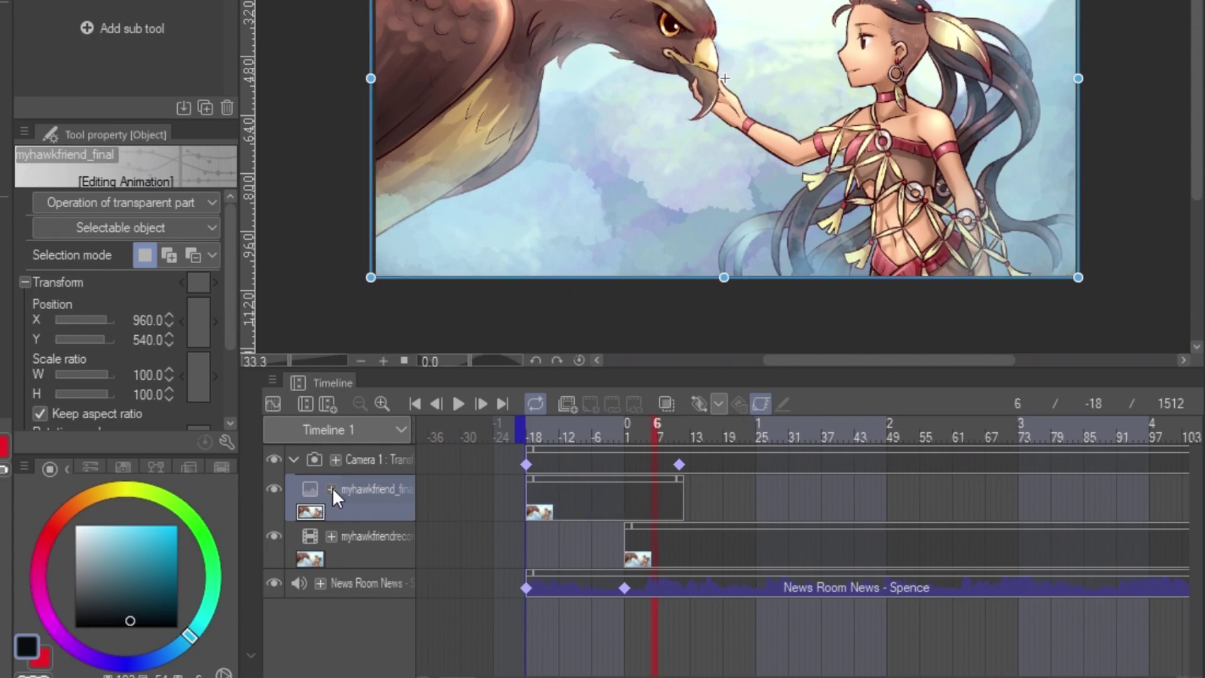
{"action": "left_click", "coordinate": [332, 489]}
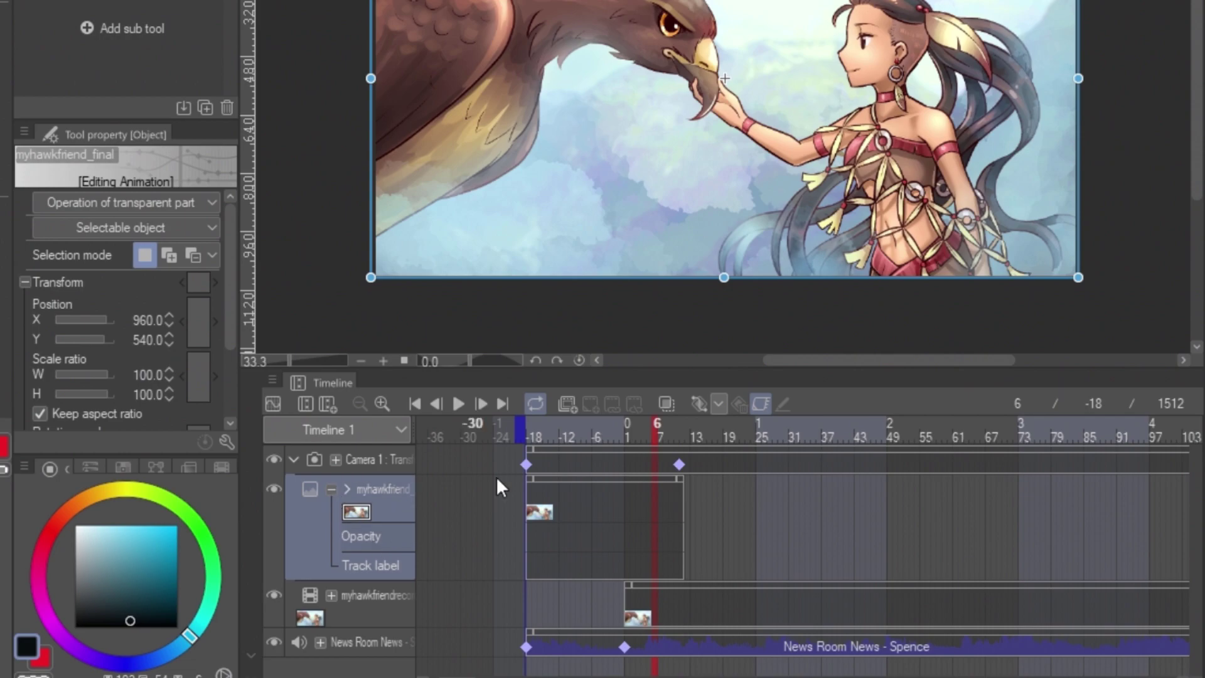
{"action": "left_click", "coordinate": [699, 403]}
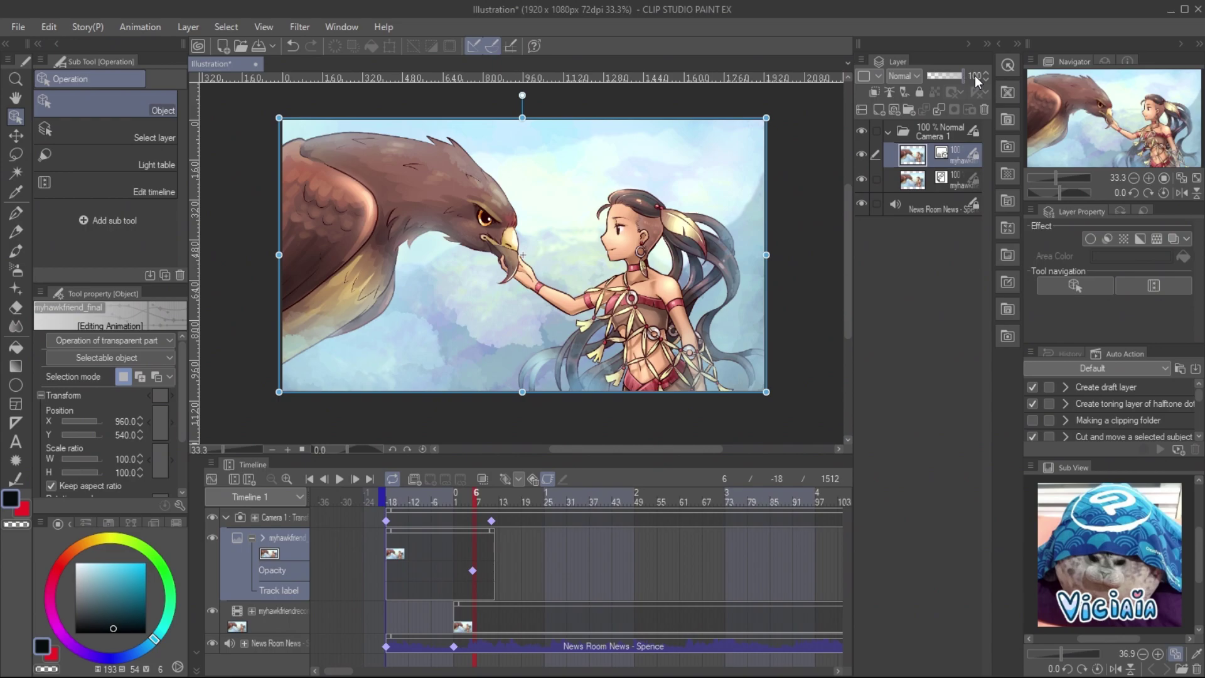
{"action": "left_click", "coordinate": [494, 496]}
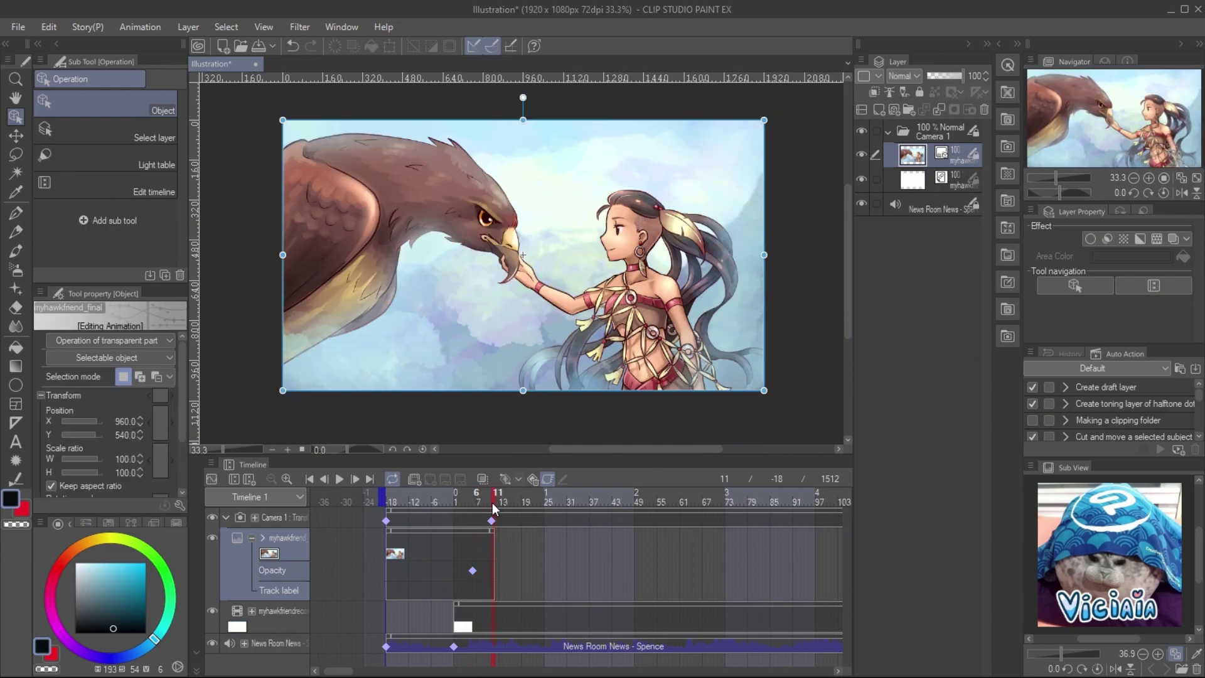
{"action": "left_click_drag", "start_coordinate": [960, 75], "coordinate": [921, 80]}
{"action": "left_click", "coordinate": [338, 479]}
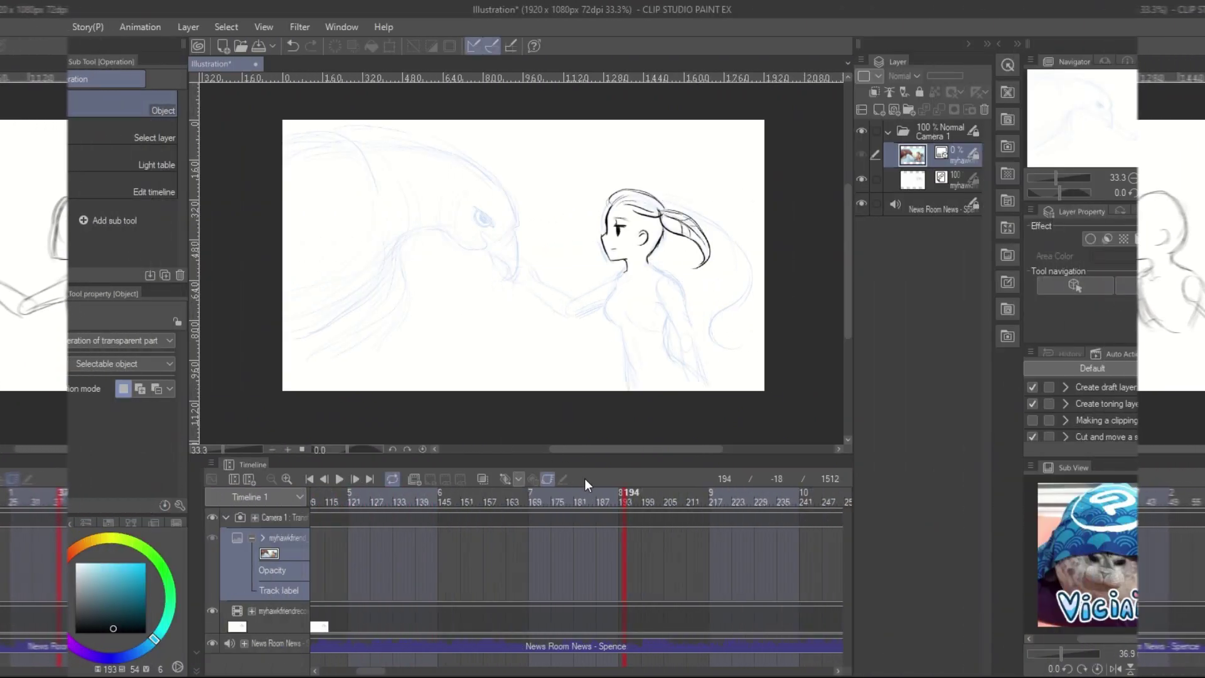
- Add Camera 1 keyframes at frames 194 and 246, and move the second one to about frame 289
{"action": "left_click", "coordinate": [623, 520]}
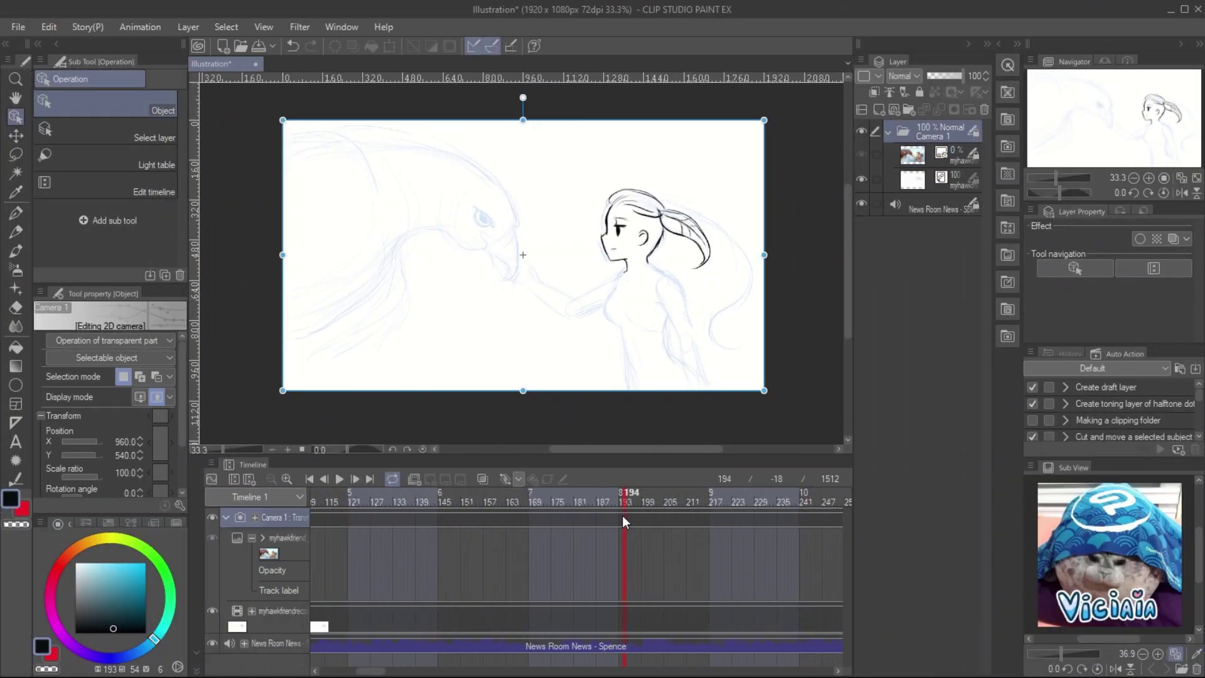
{"action": "left_click", "coordinate": [820, 495]}
{"action": "left_click", "coordinate": [505, 479]}
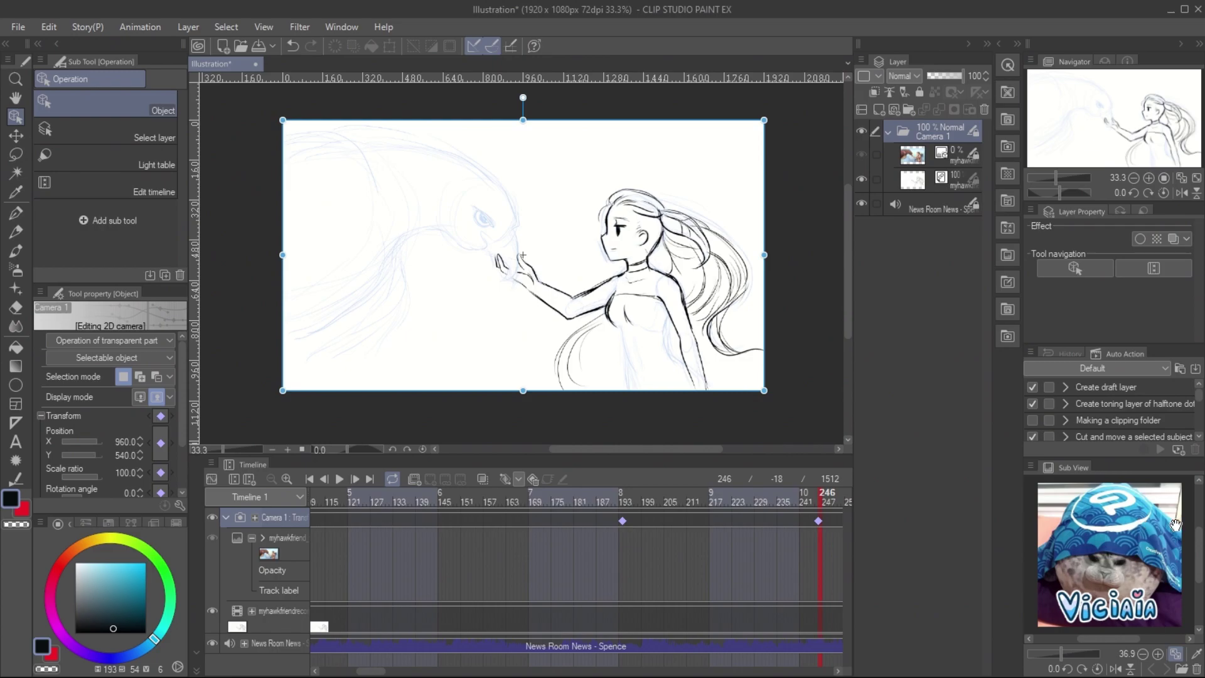
{"action": "left_click_drag", "start_coordinate": [374, 670], "coordinate": [385, 670]}
{"action": "left_click_drag", "start_coordinate": [620, 520], "coordinate": [773, 521]}
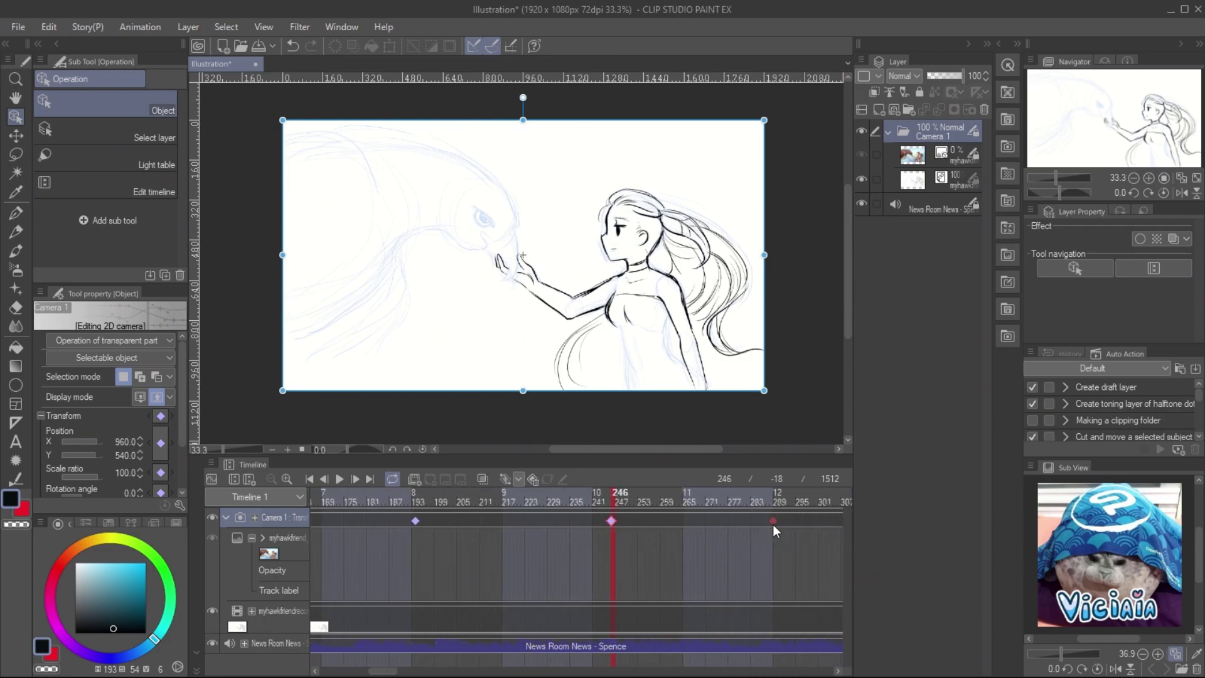
- Shrink the camera frame at frame 195 to about 77% scale and position it around X 1086, Y 540, closer to the girl
{"action": "left_click", "coordinate": [422, 500]}
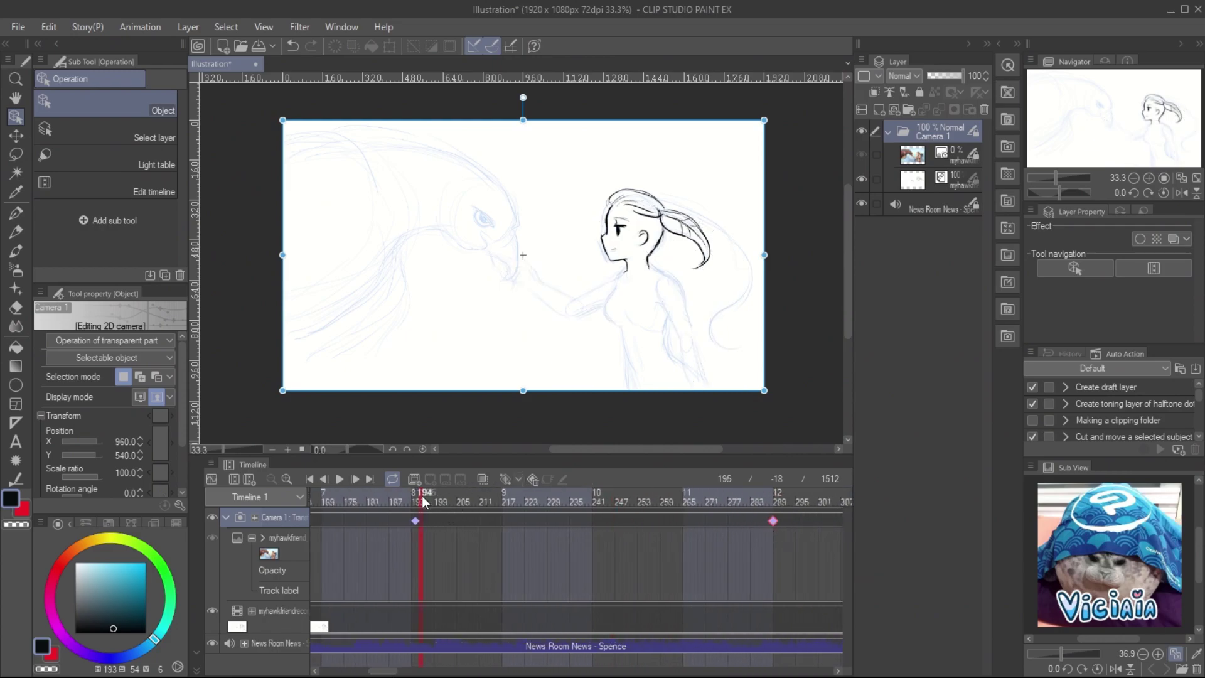
{"action": "left_click_drag", "start_coordinate": [764, 390], "coordinate": [712, 357]}
{"action": "key", "text": "ctrl+z"}
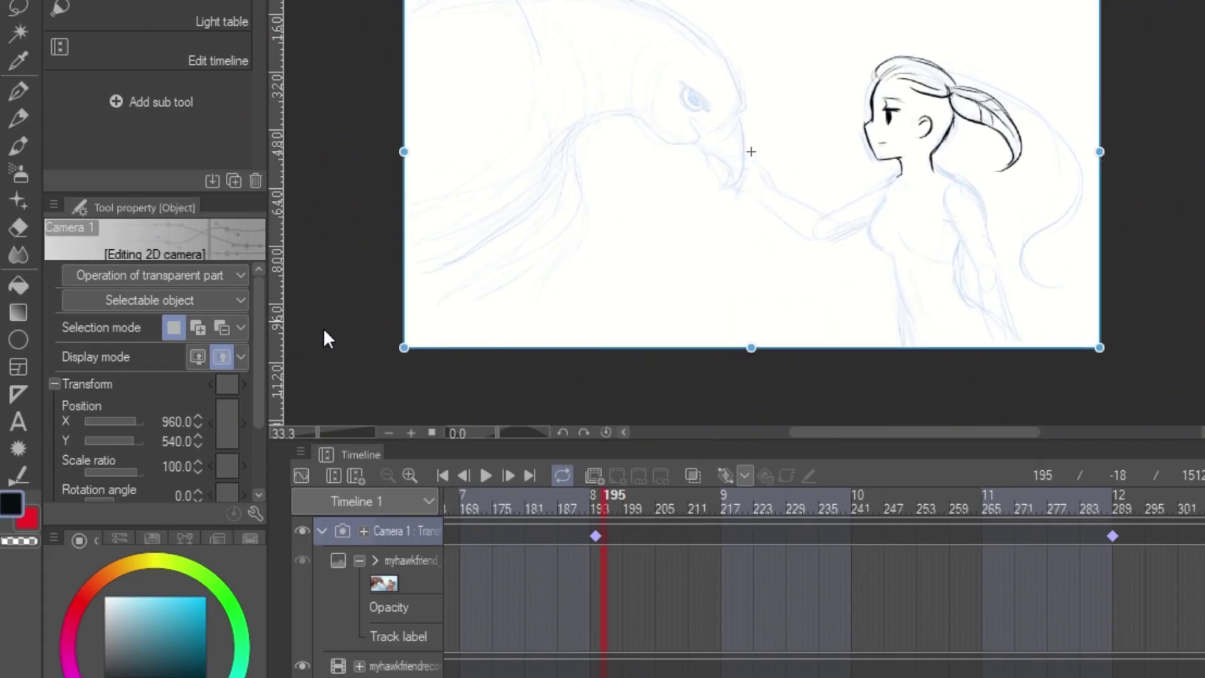
{"action": "left_click", "coordinate": [197, 357]}
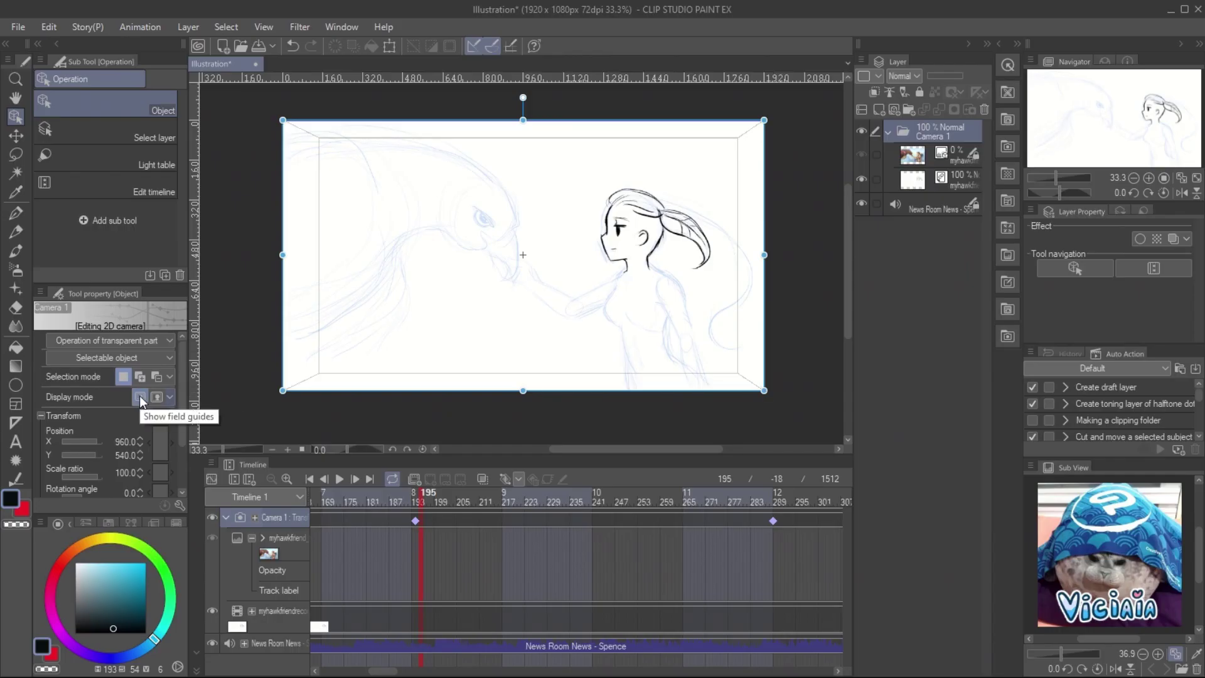
{"action": "left_click_drag", "start_coordinate": [763, 391], "coordinate": [654, 329]}
{"action": "left_click_drag", "start_coordinate": [655, 155], "coordinate": [656, 181]}
{"action": "left_click_drag", "start_coordinate": [523, 355], "coordinate": [607, 355]}
- Copy the zoomed camera keyframe at frame 195 to frame 288 and shift the camera frame there further right
{"action": "right_click", "coordinate": [418, 520]}
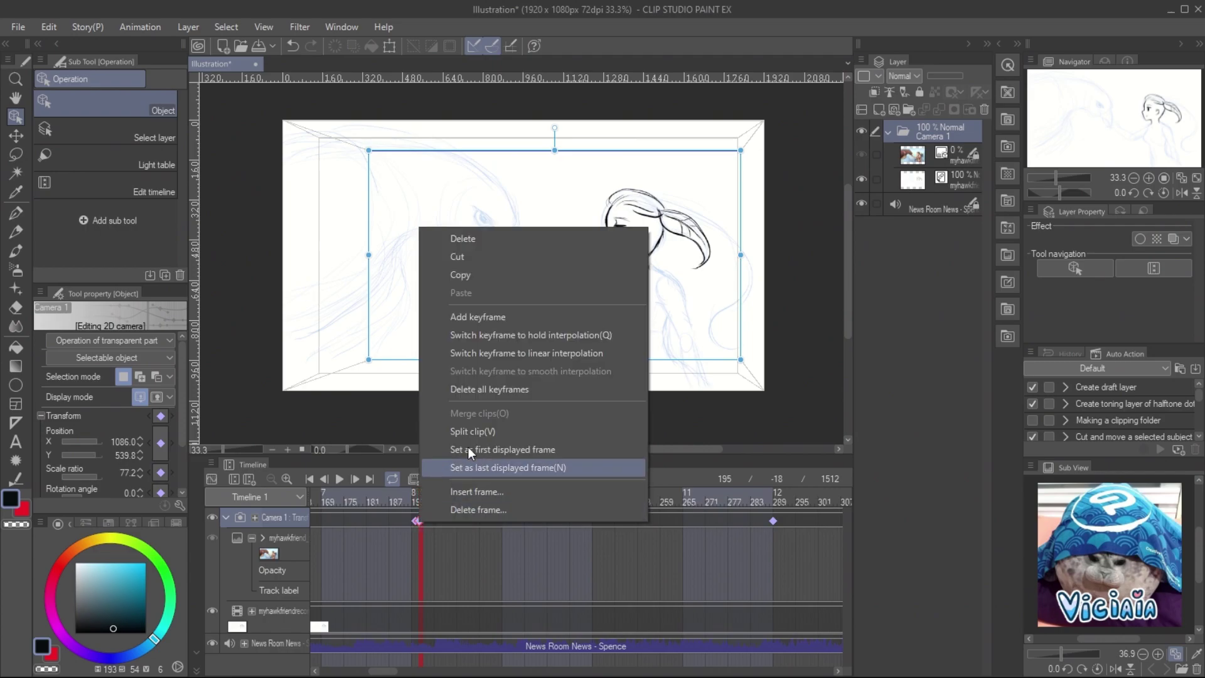
{"action": "left_click", "coordinate": [495, 274]}
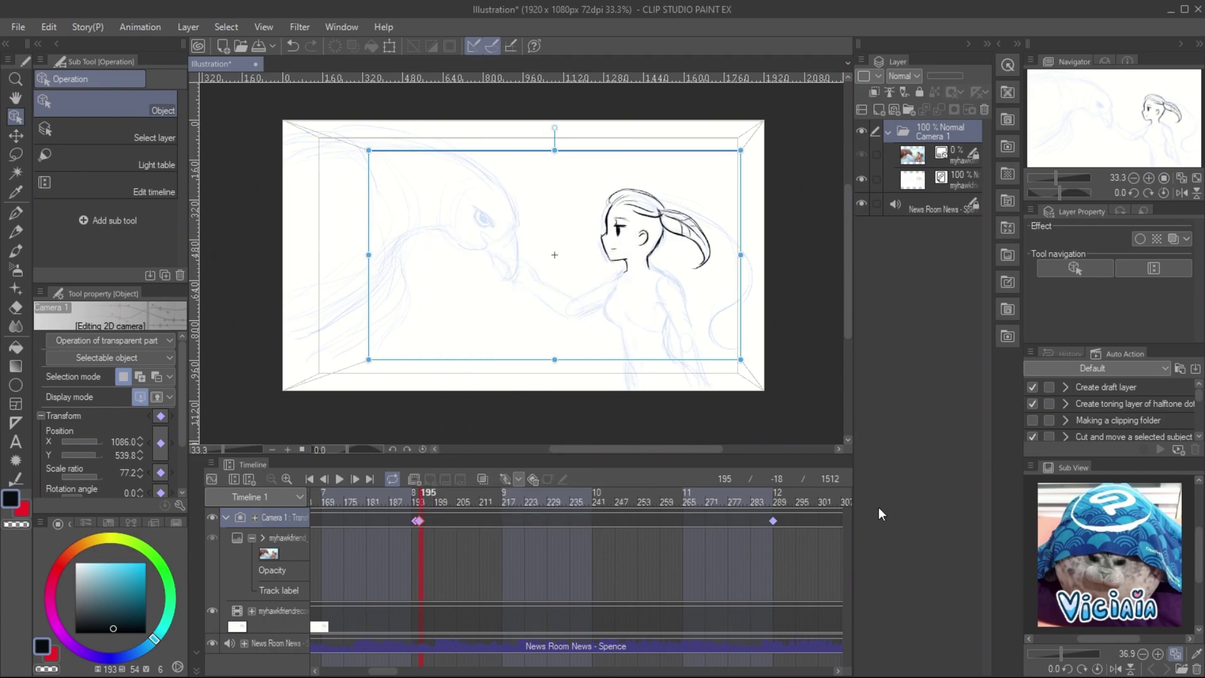
{"action": "left_click", "coordinate": [768, 521]}
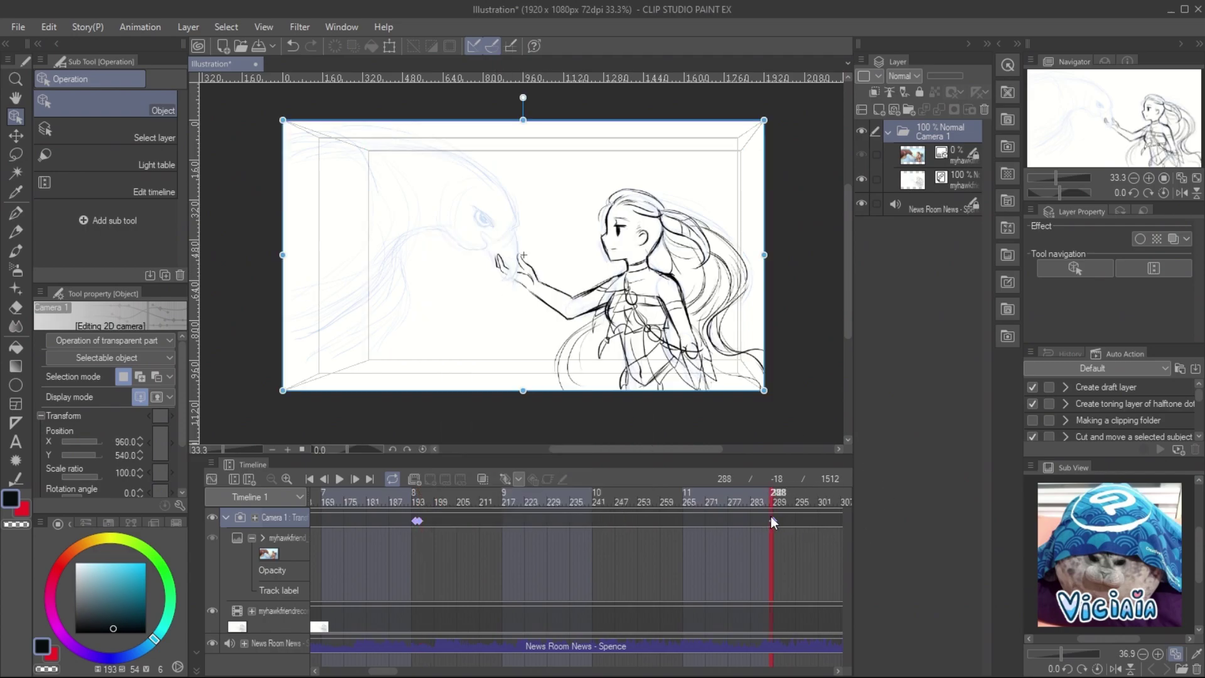
{"action": "right_click", "coordinate": [771, 516]}
{"action": "left_click", "coordinate": [815, 293]}
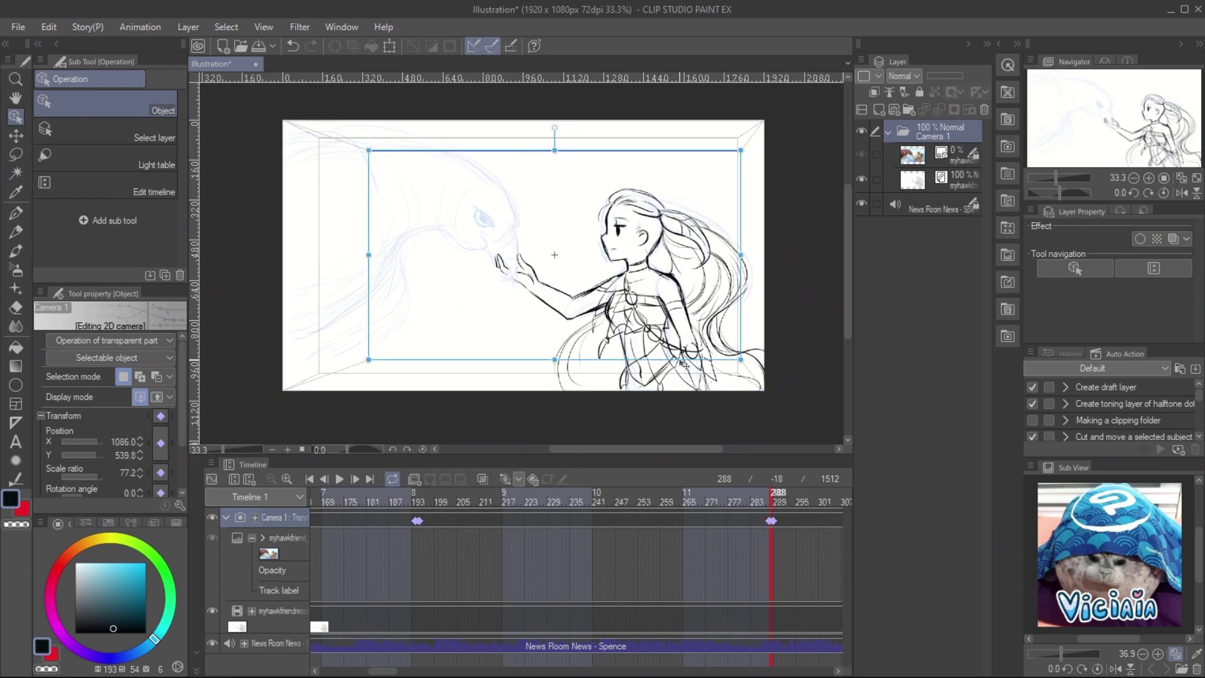
{"action": "left_click_drag", "start_coordinate": [684, 364], "coordinate": [703, 364]}
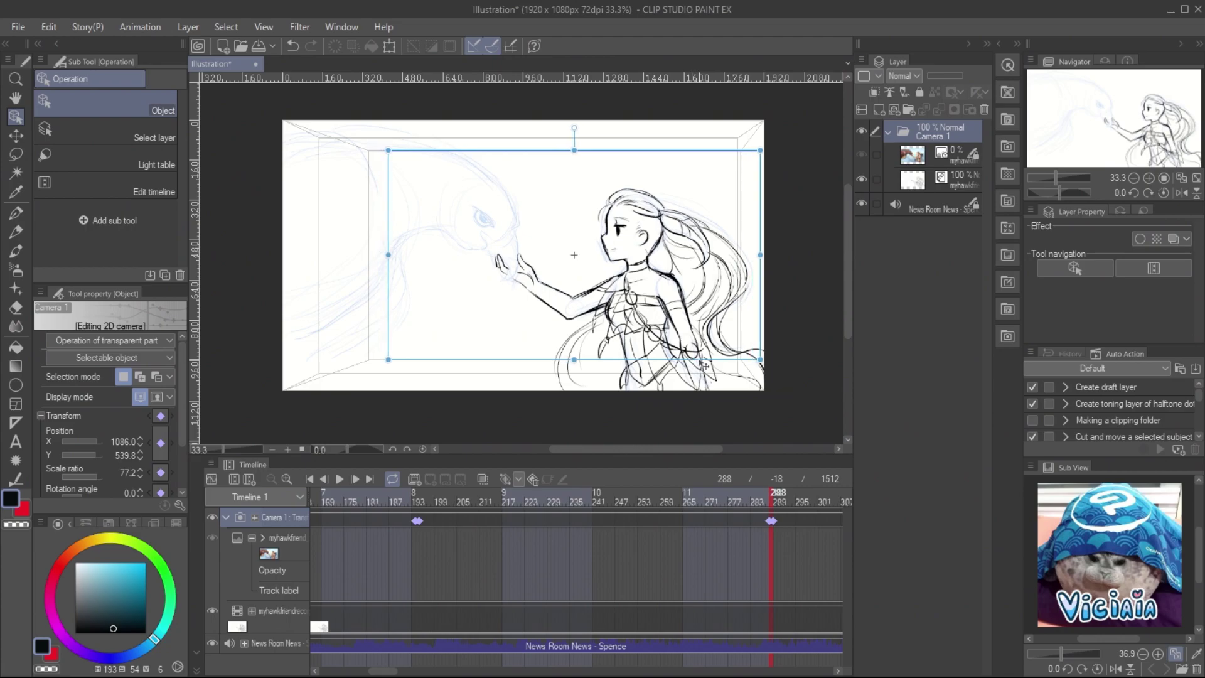
- Play the zoom from frame 186 in camera view to check the camera movement
{"action": "left_click", "coordinate": [384, 494]}
{"action": "left_click", "coordinate": [158, 399]}
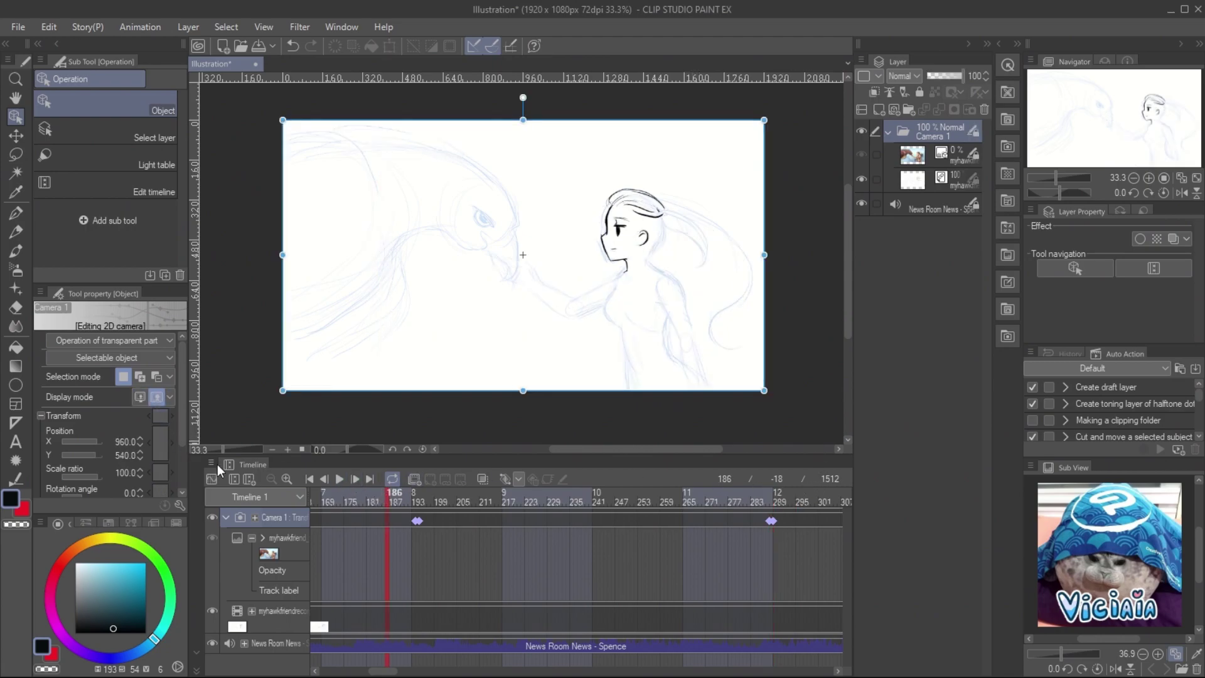
{"action": "left_click", "coordinate": [340, 478]}
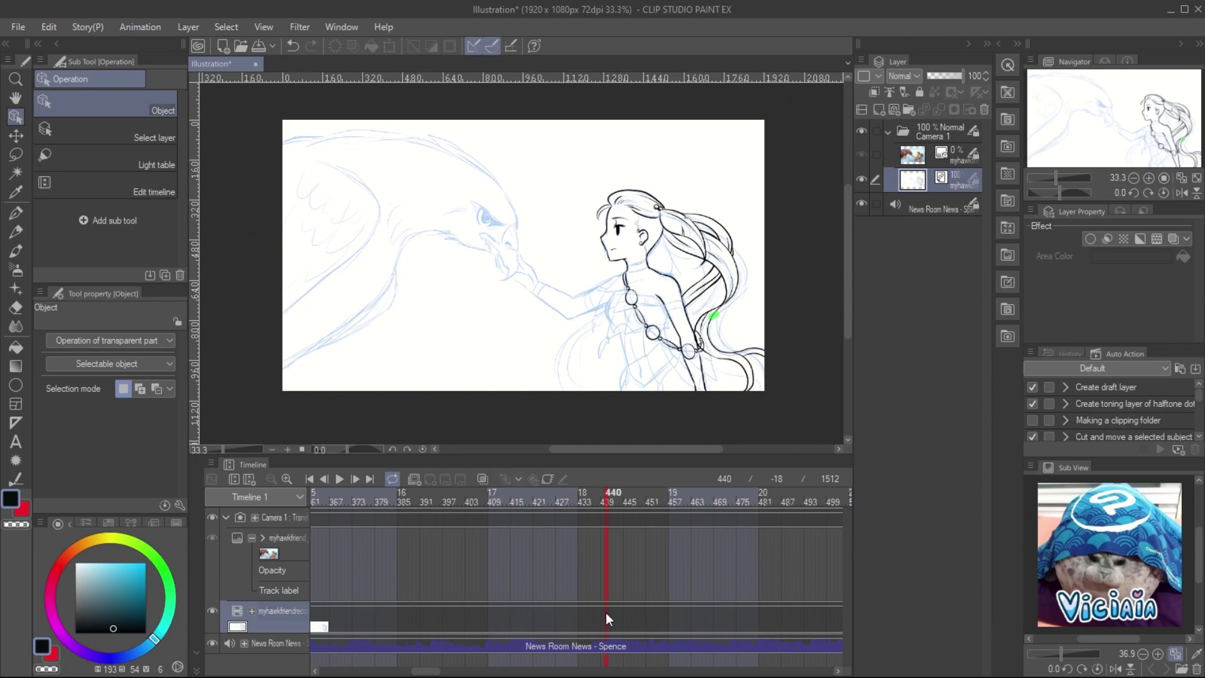
- Split the timelapse movie clip at frame 440 and again at about frame 505
{"action": "right_click", "coordinate": [606, 618]}
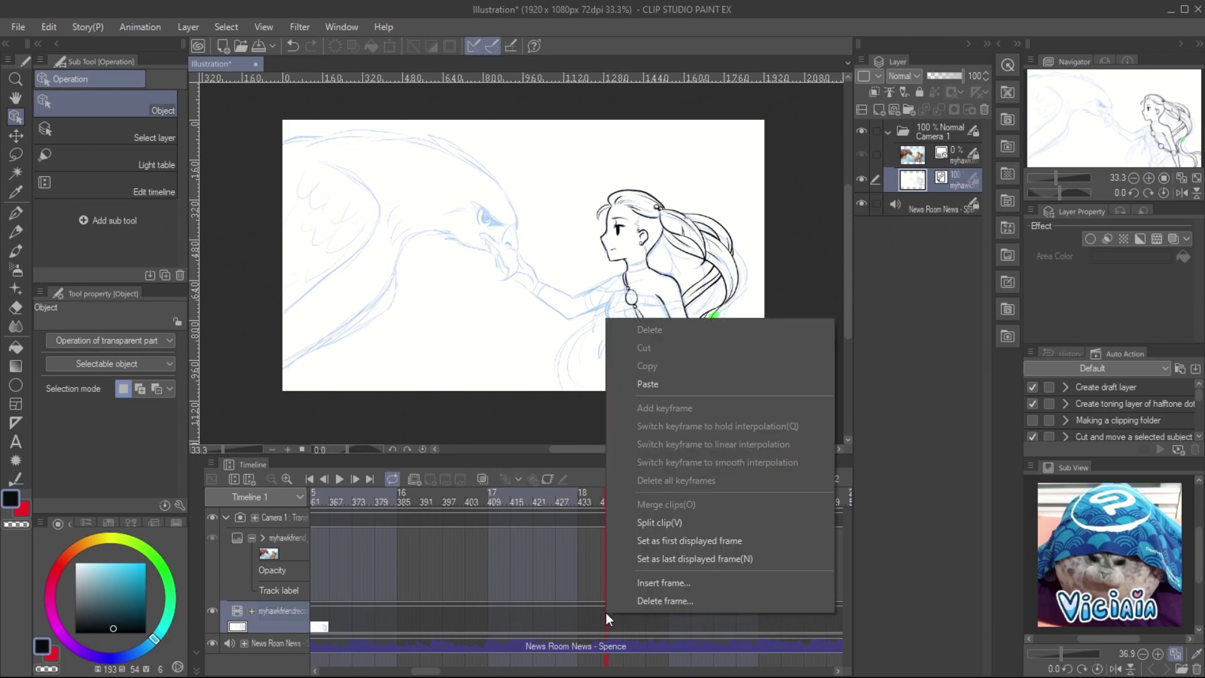
{"action": "left_click", "coordinate": [649, 522]}
{"action": "scroll", "coordinate": [500, 631], "scroll_direction": "down", "scroll_amount": 3}
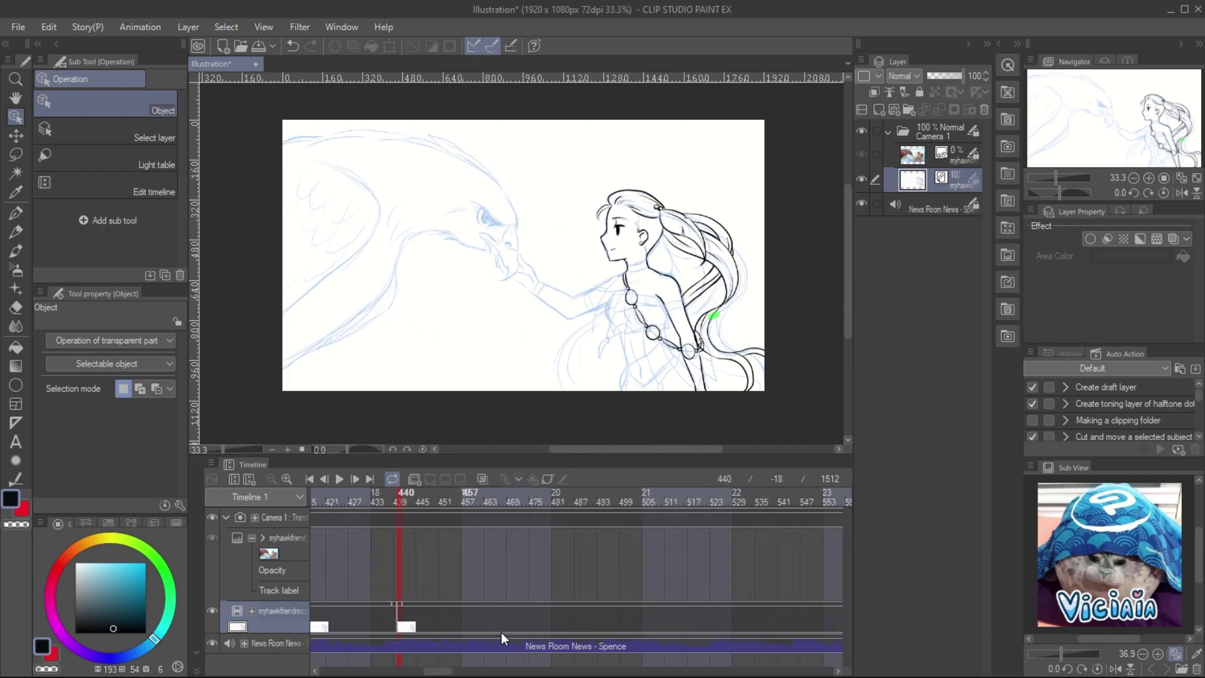
{"action": "left_click", "coordinate": [656, 615]}
{"action": "right_click", "coordinate": [646, 616]}
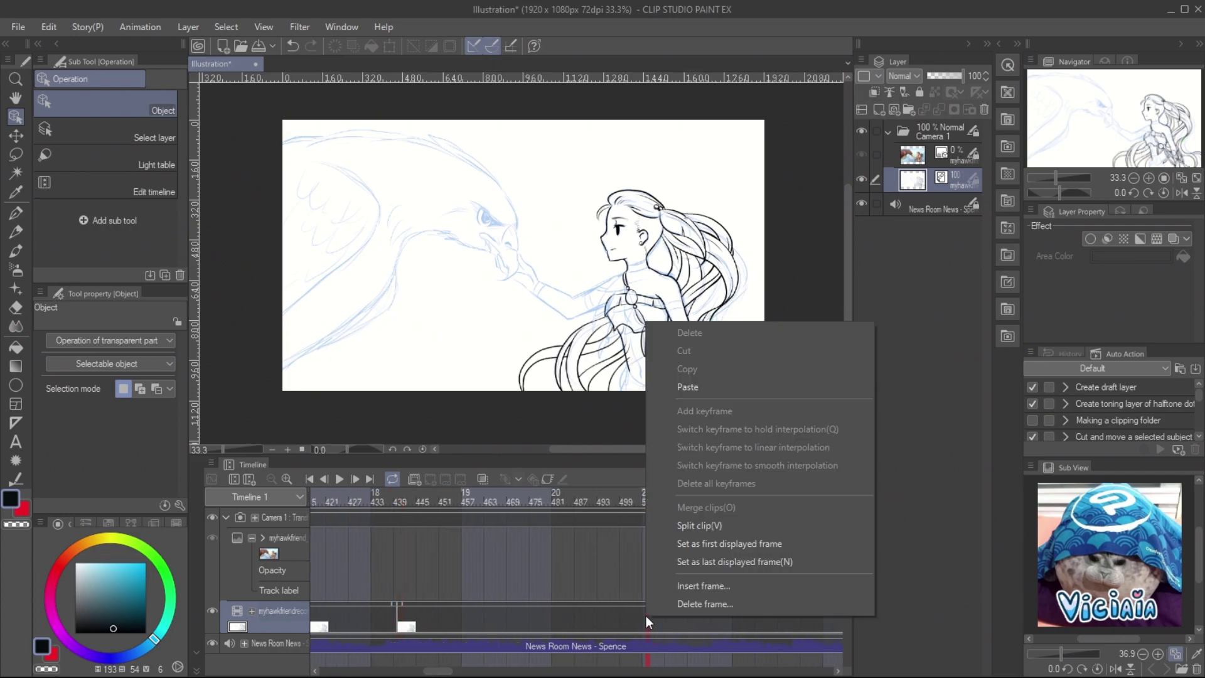
{"action": "left_click", "coordinate": [710, 525]}
- Enable keyframes on the timelapse movie layer and, at frame 440, scale the movie to about 82% in the canvas's upper-right corner
{"action": "left_click", "coordinate": [549, 478]}
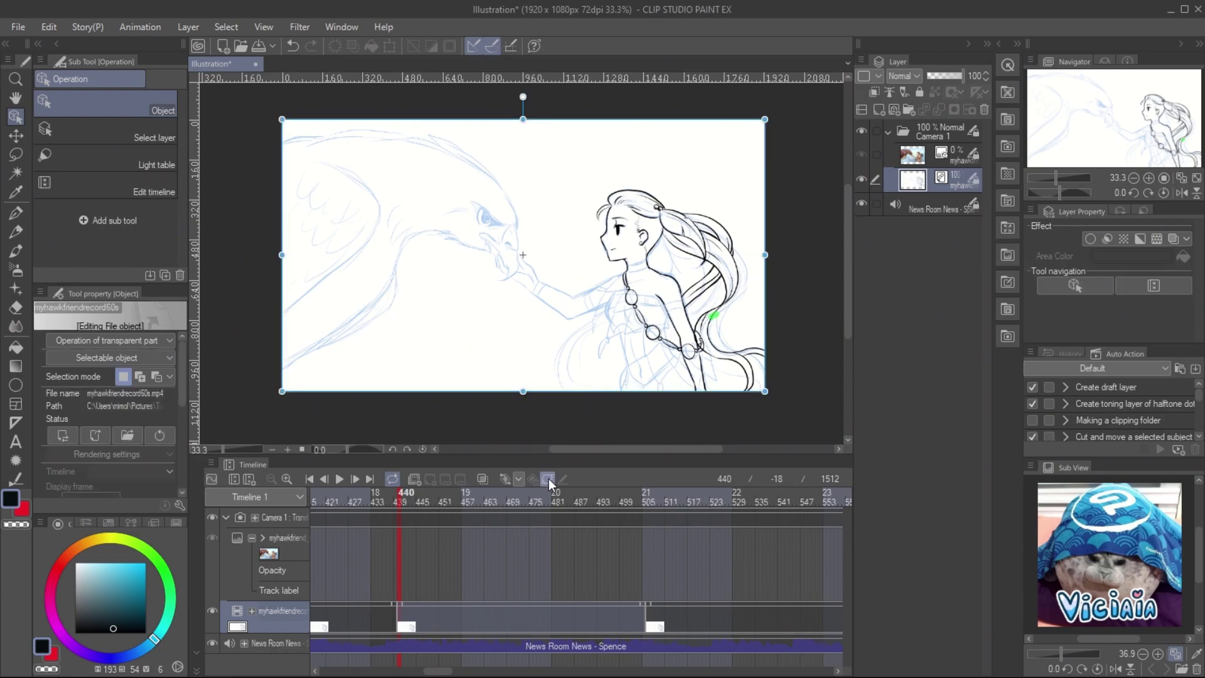
{"action": "left_click", "coordinate": [503, 479]}
{"action": "left_click", "coordinate": [403, 500]}
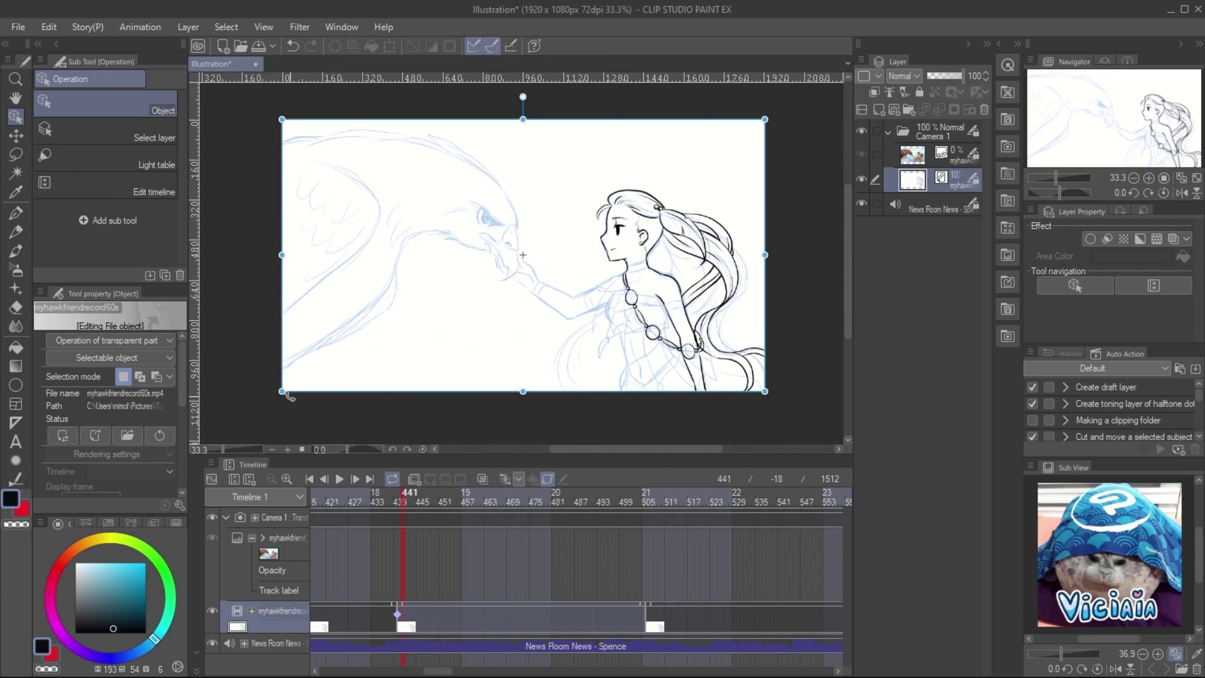
{"action": "left_click_drag", "start_coordinate": [283, 394], "coordinate": [503, 312]}
{"action": "mouse_move", "coordinate": [402, 500]}
{"action": "left_mouse_down"}
{"action": "mouse_move", "coordinate": [388, 499]}
{"action": "mouse_move", "coordinate": [398, 499]}
{"action": "left_mouse_up"}
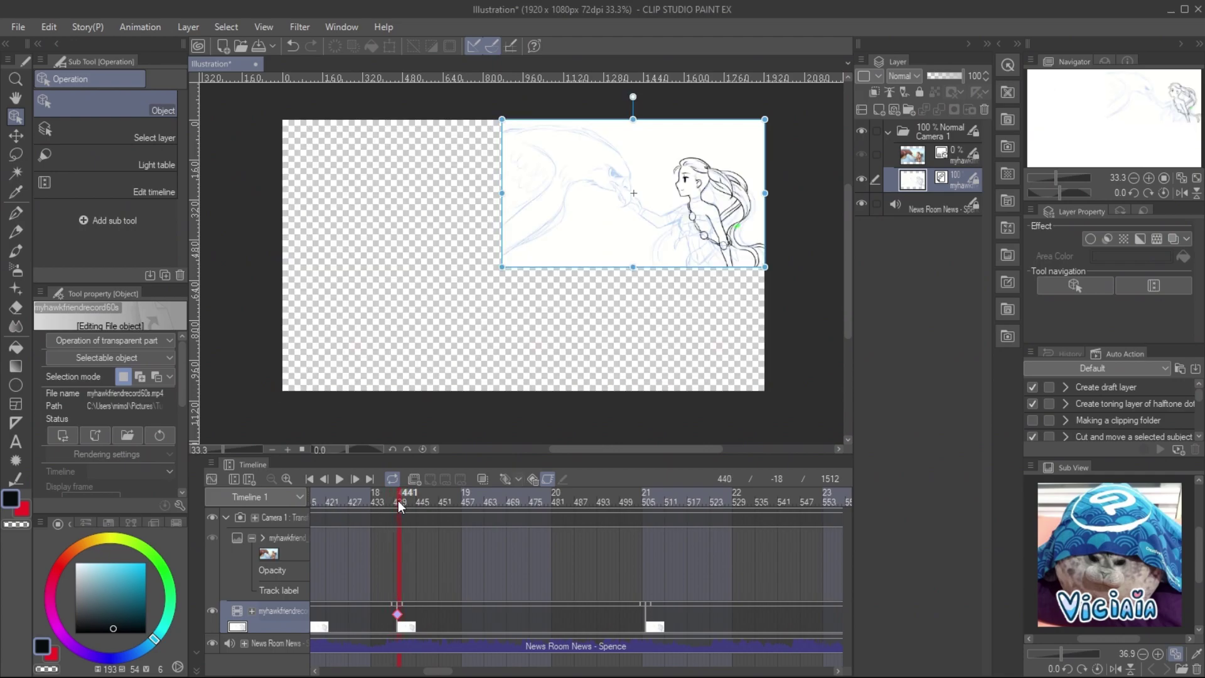
- Enable tiling on the timelapse movie layer with its keyframes temporarily disabled, and shrink the movie further so its copies fill the canvas
{"action": "left_click", "coordinate": [548, 479]}
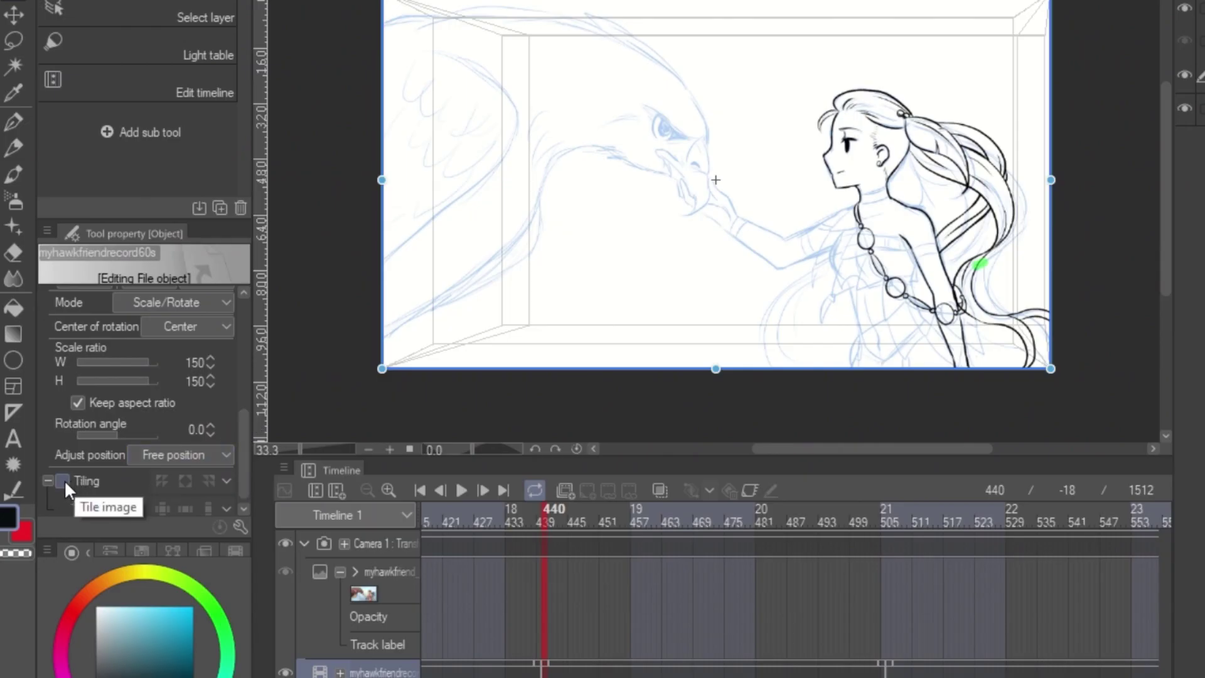
{"action": "left_click", "coordinate": [64, 480]}
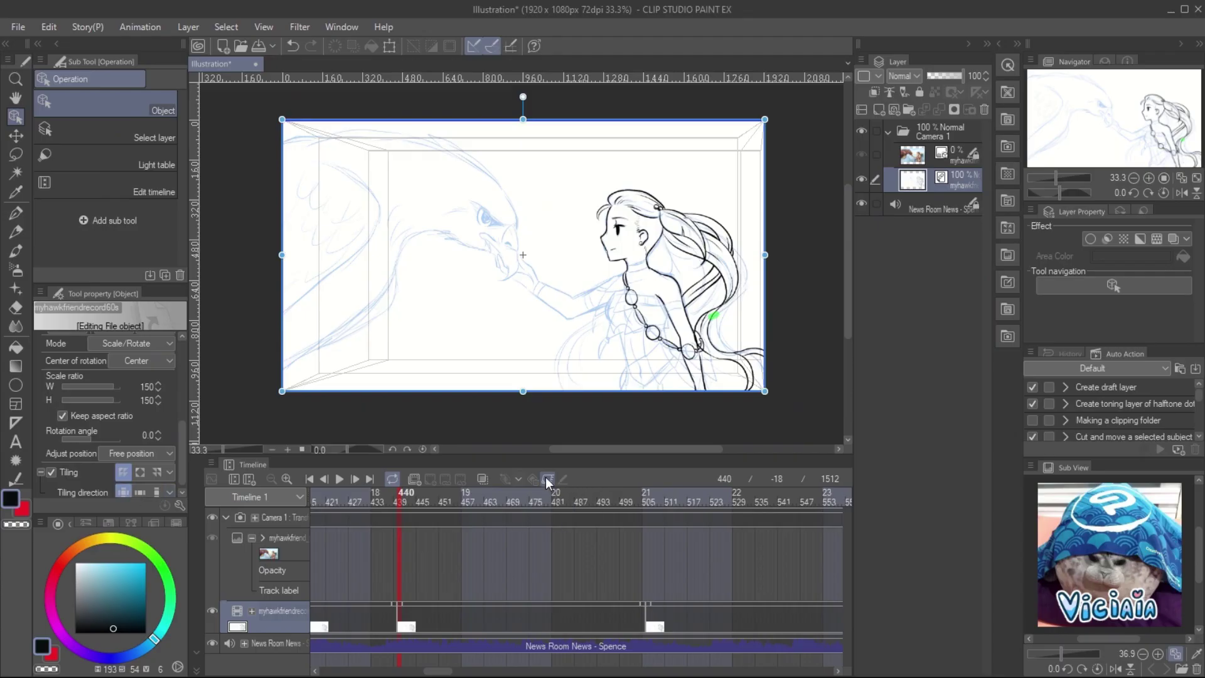
{"action": "left_click", "coordinate": [545, 480]}
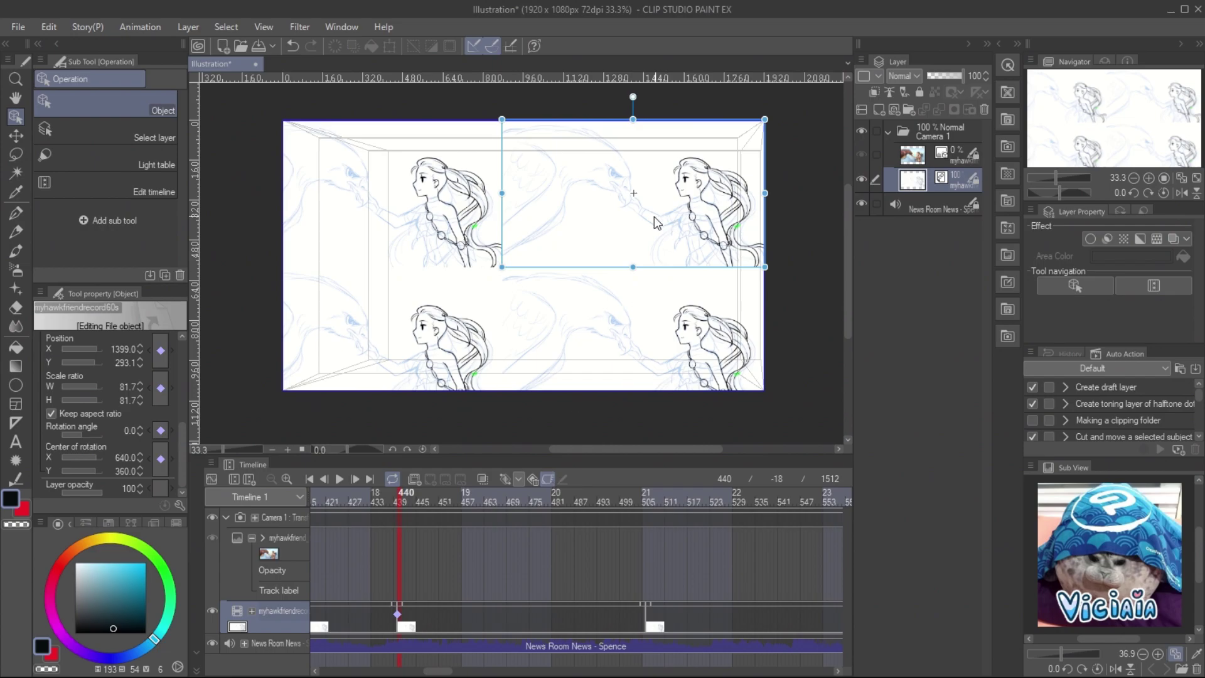
{"action": "mouse_move", "coordinate": [502, 265]}
{"action": "left_mouse_down"}
{"action": "mouse_move", "coordinate": [530, 242]}
{"action": "mouse_move", "coordinate": [519, 247]}
{"action": "left_mouse_up"}
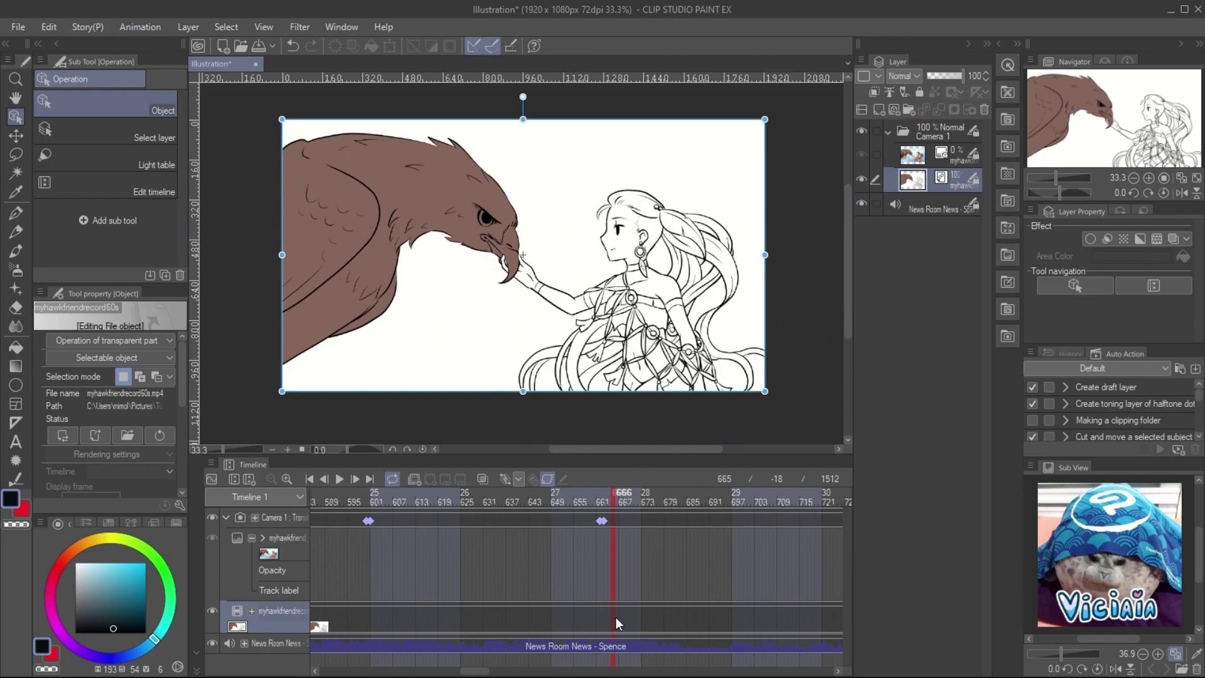
- Split the timelapse movie clip at frame 665
{"action": "right_click", "coordinate": [613, 613]}
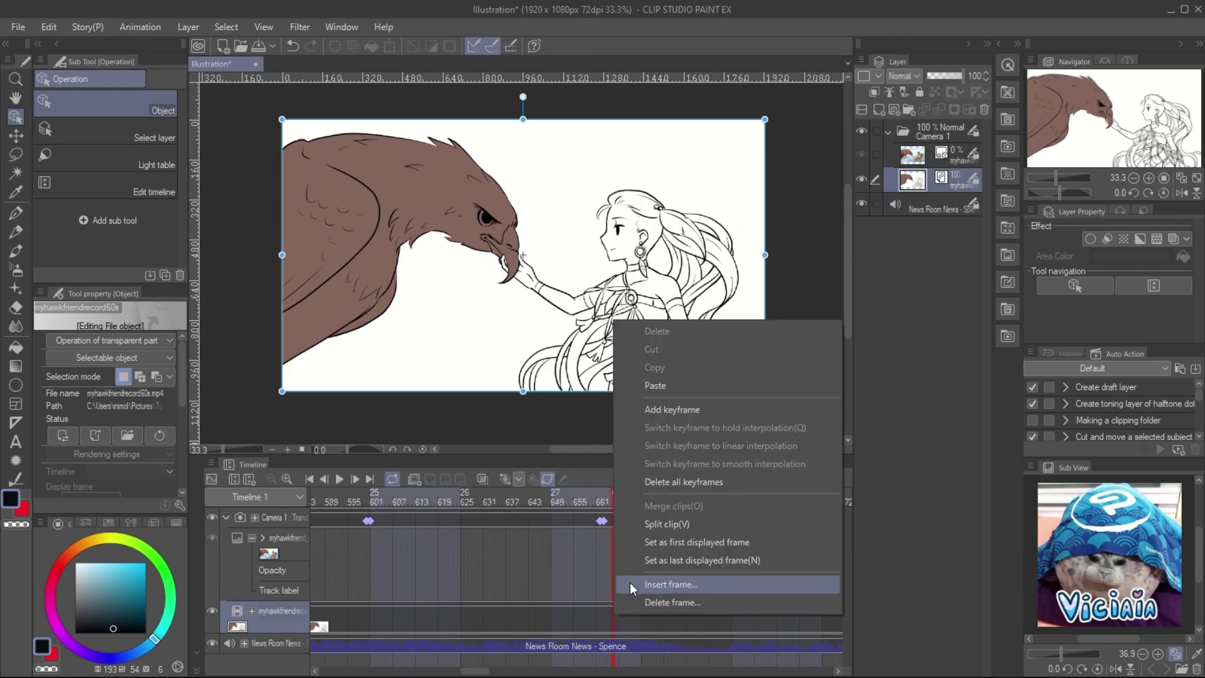
{"action": "left_click", "coordinate": [654, 525]}
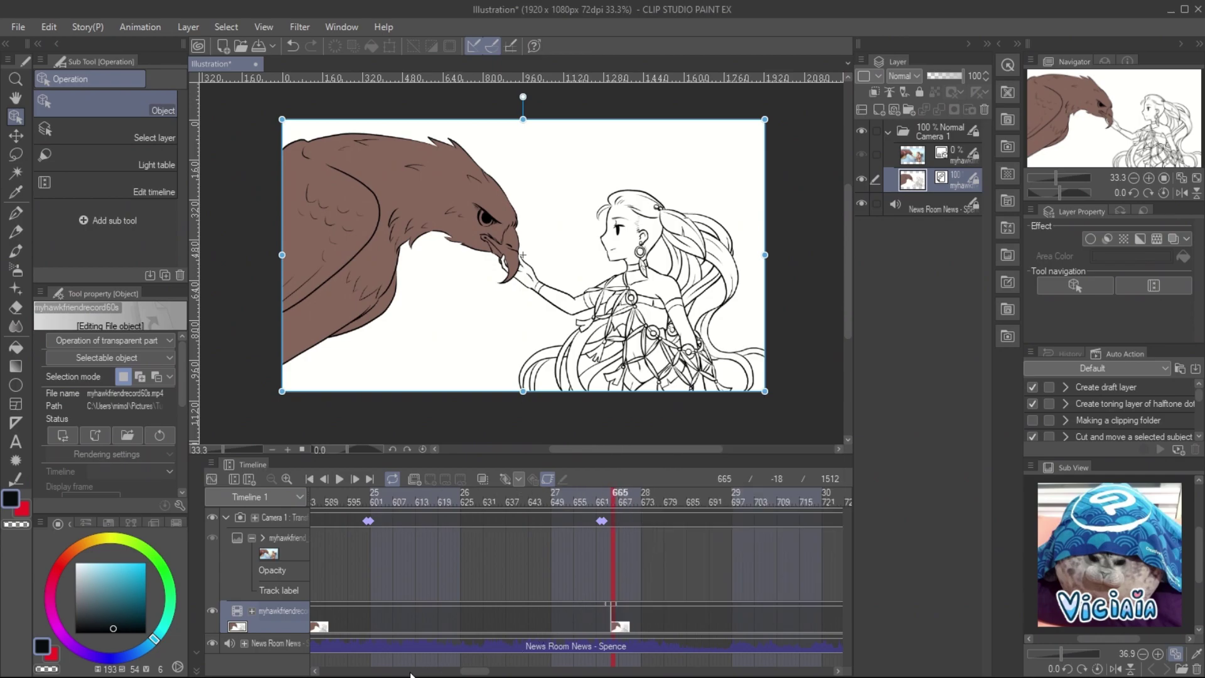
- Move the timelapse clip after frame 665 to start at about frame 721 and import the myhawkfriend_ink image
{"action": "left_click_drag", "start_coordinate": [474, 671], "coordinate": [482, 671]}
{"action": "left_click_drag", "start_coordinate": [506, 603], "coordinate": [714, 599]}
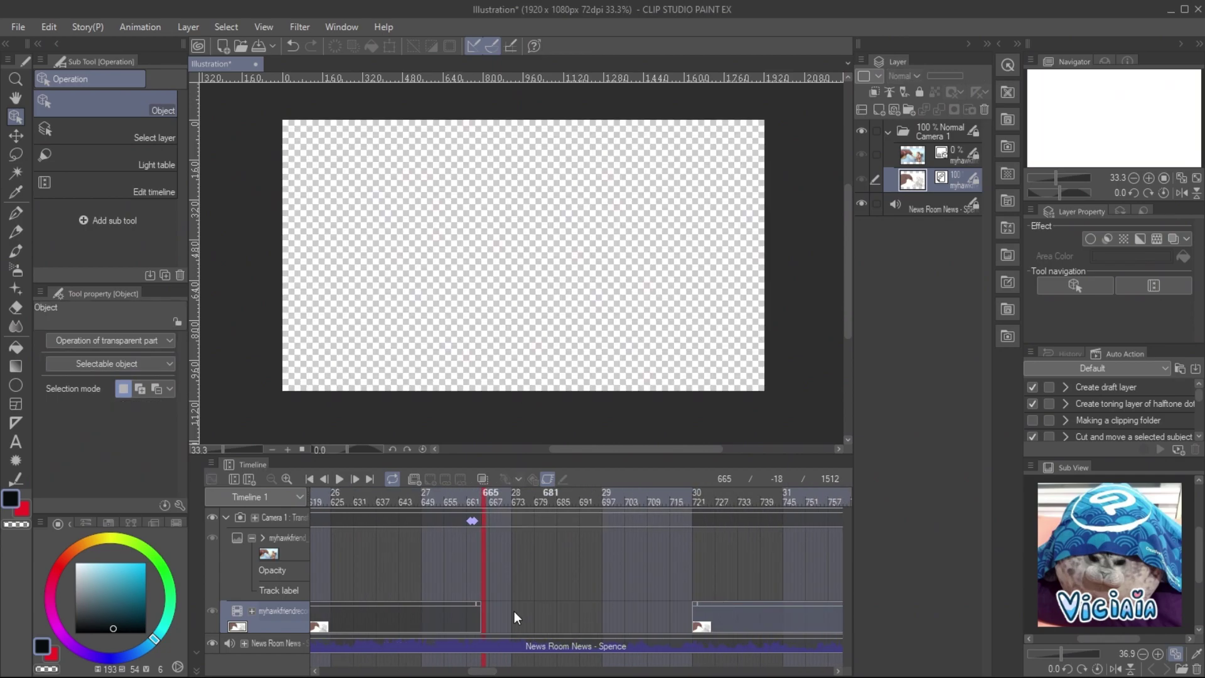
{"action": "left_click", "coordinate": [18, 27]}
{"action": "mouse_move", "coordinate": [251, 339]}
{"action": "left_click", "coordinate": [302, 340]}
{"action": "left_click", "coordinate": [527, 141]}
{"action": "left_click", "coordinate": [692, 490]}
- Trim the ink image clip to fill the gap from frame 665 to about frame 721, where the timelapse resumes
{"action": "right_click", "coordinate": [444, 611]}
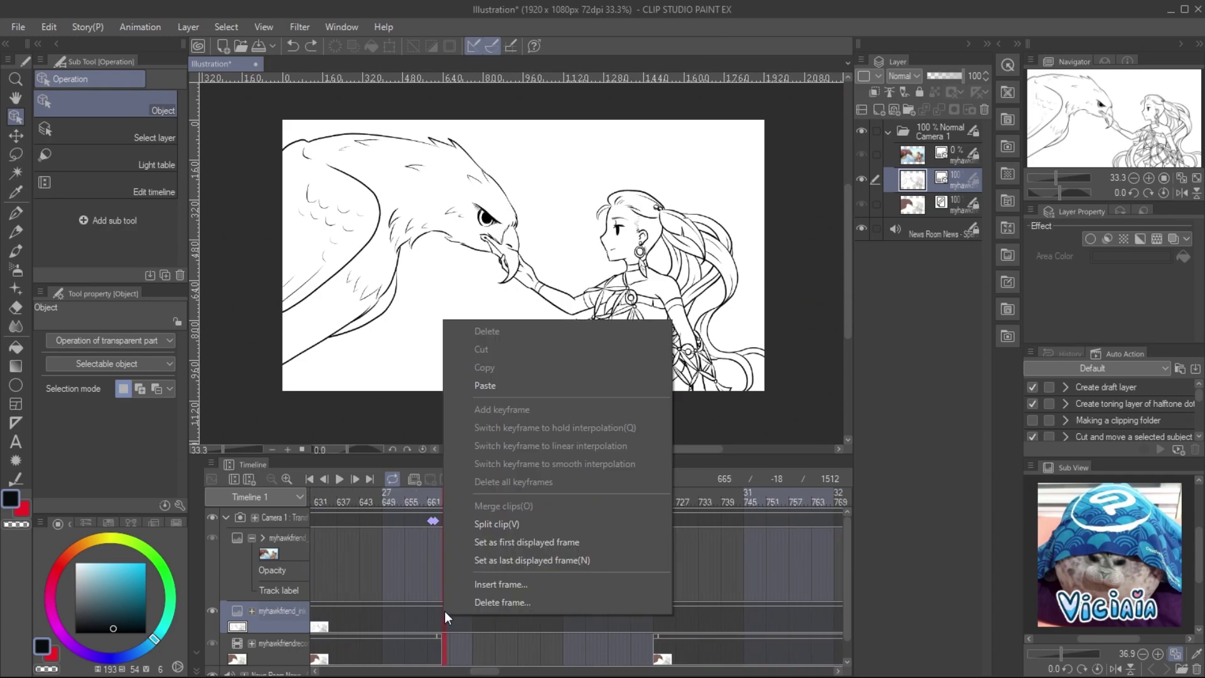
{"action": "left_click", "coordinate": [514, 543]}
{"action": "left_click", "coordinate": [655, 621]}
{"action": "right_click", "coordinate": [657, 622]}
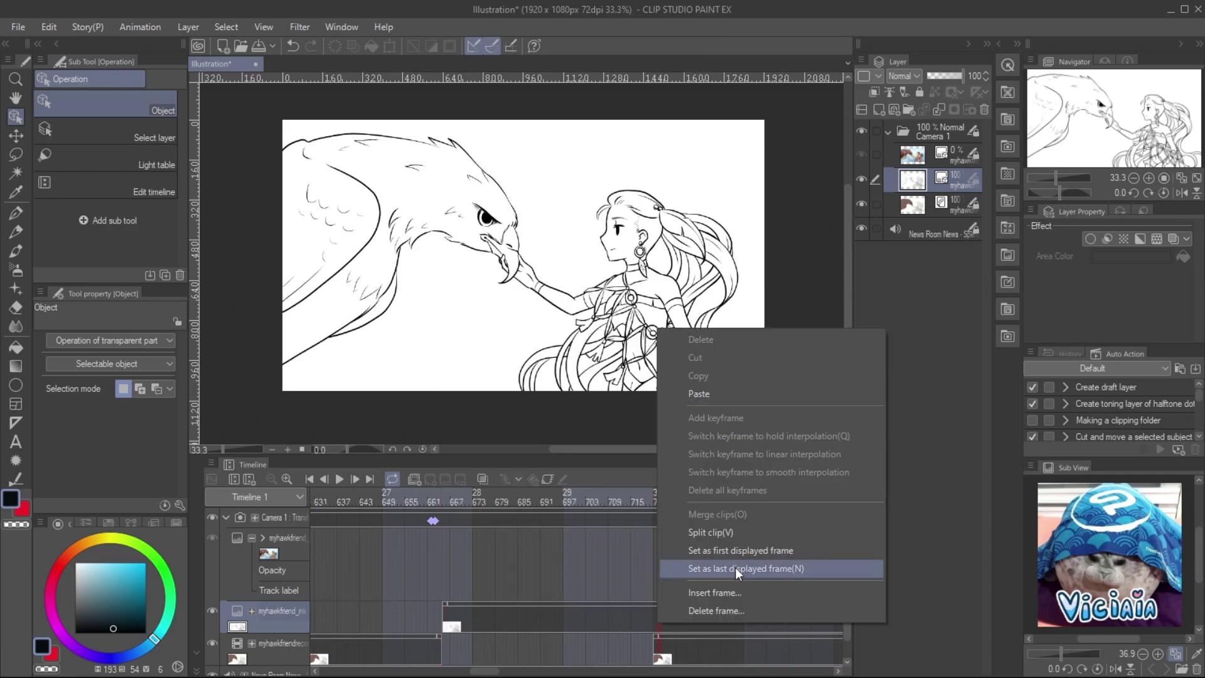
{"action": "left_click", "coordinate": [735, 568]}
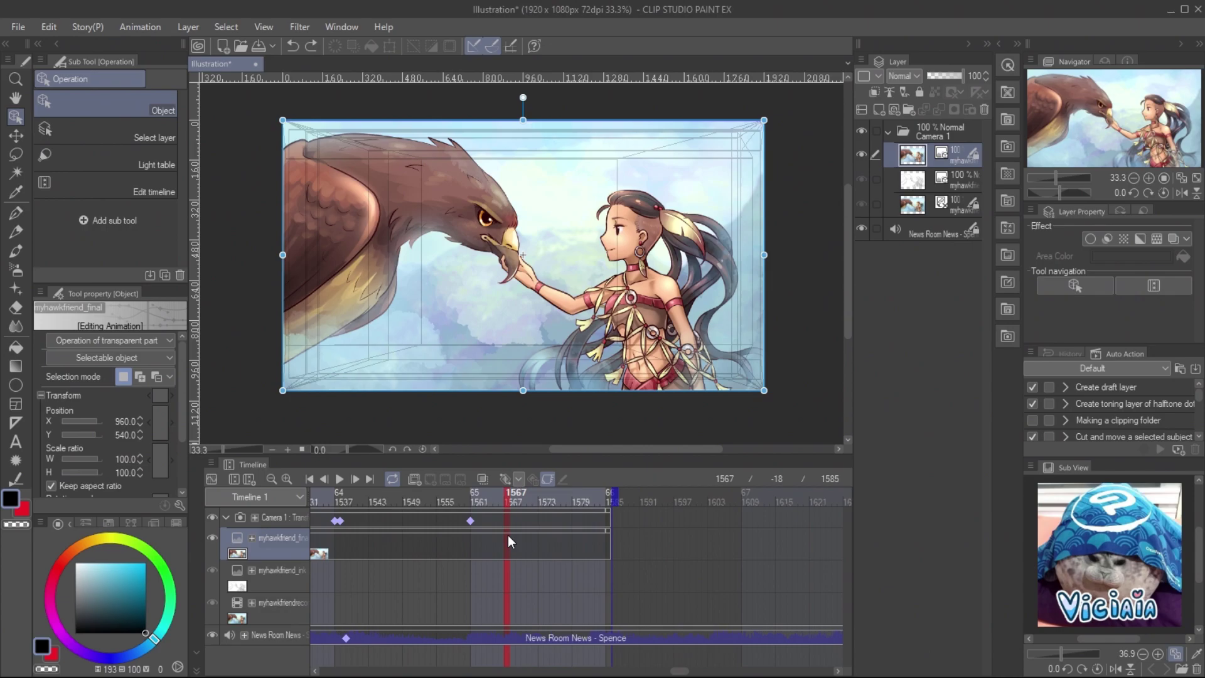
- Keyframe the final image at frame 1567 and slide it left to X 561 at frame 1576
{"action": "left_click", "coordinate": [503, 480]}
{"action": "left_click_drag", "start_coordinate": [550, 541], "coordinate": [556, 541]}
{"action": "left_click_drag", "start_coordinate": [766, 291], "coordinate": [666, 292]}
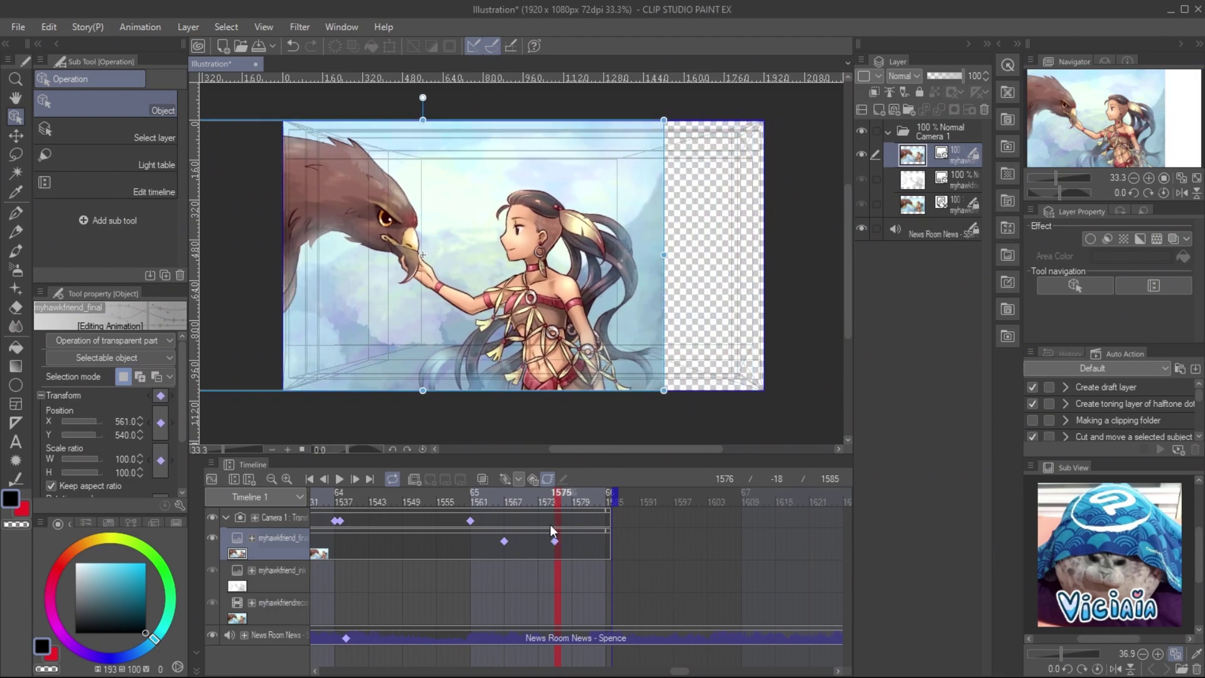
{"action": "left_click_drag", "start_coordinate": [503, 492], "coordinate": [557, 497]}
- Add a new layer above the final image and fill it with black
{"action": "left_click", "coordinate": [879, 111]}
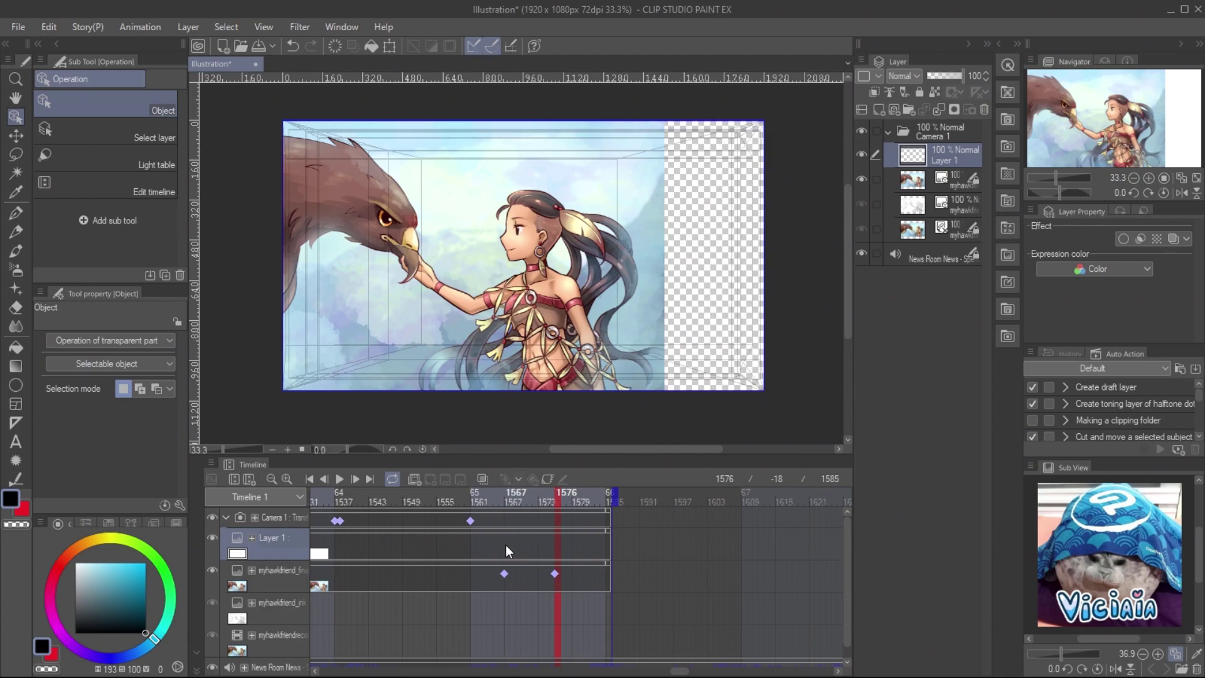
{"action": "left_click", "coordinate": [506, 545]}
{"action": "key", "text": "alt+BackSpace"}
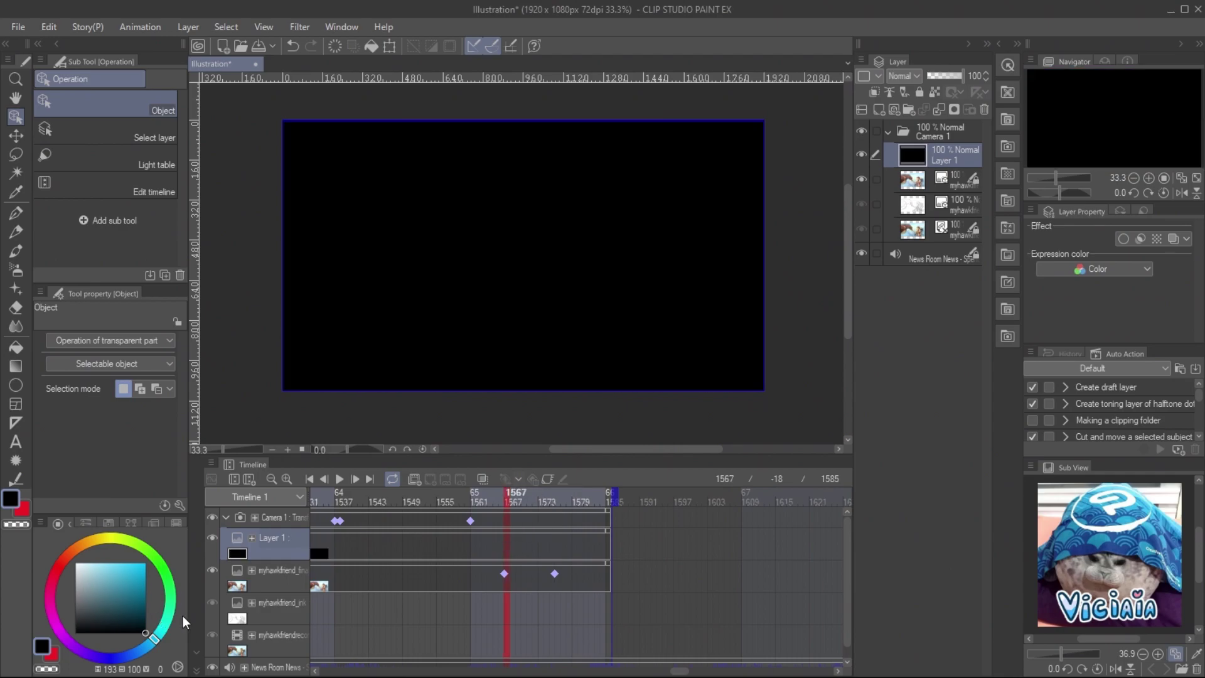
- Animate the black layer from X 2892 at frame 1567 to the canvas's right third at frame 1576, starting its clip at frame 1566
{"action": "left_click", "coordinate": [548, 477]}
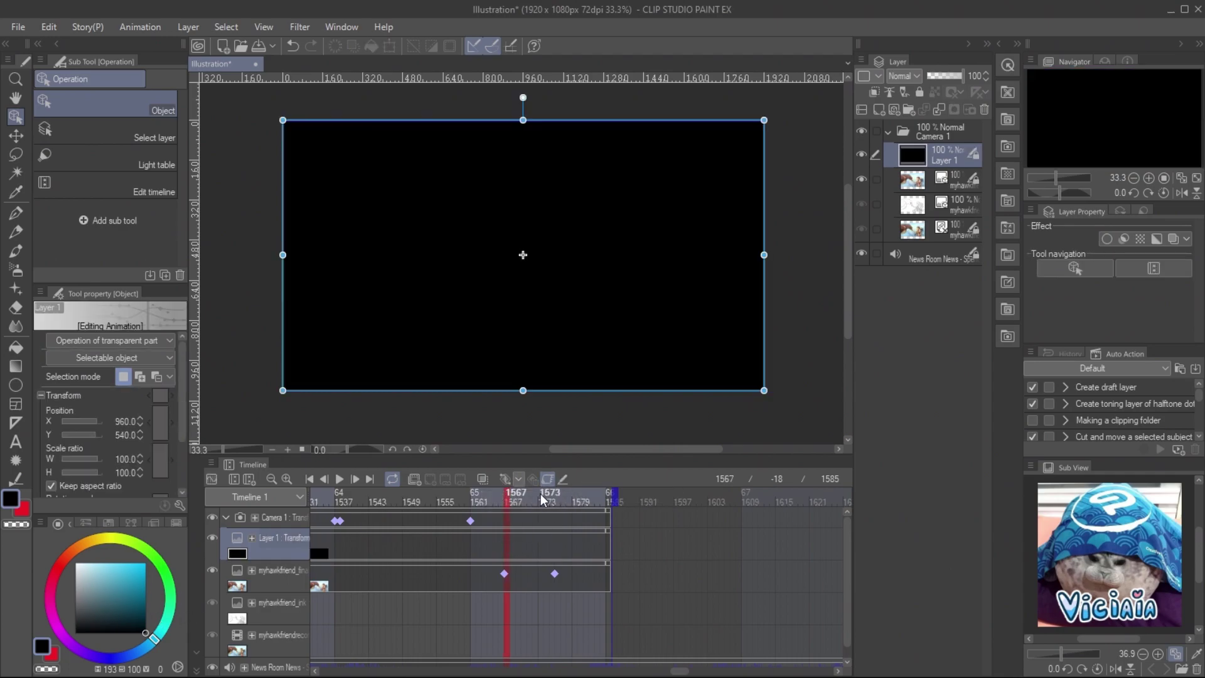
{"action": "left_click_drag", "start_coordinate": [286, 200], "coordinate": [815, 224]}
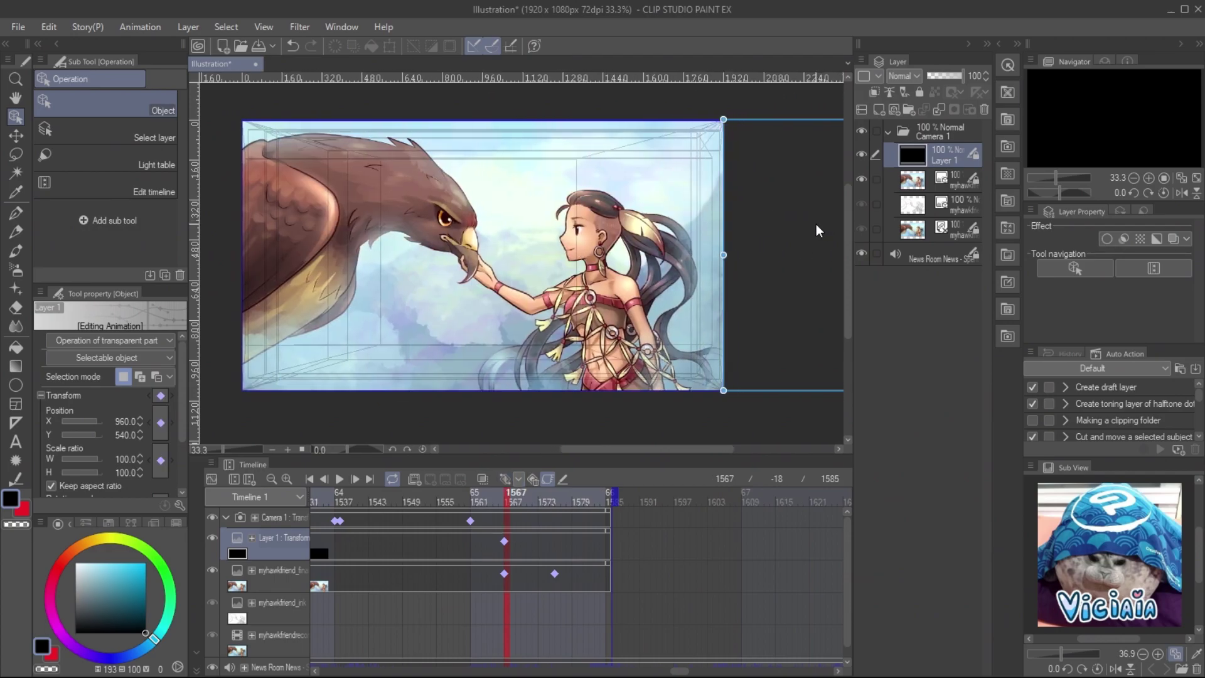
{"action": "right_click", "coordinate": [503, 537]}
{"action": "left_click", "coordinate": [575, 465]}
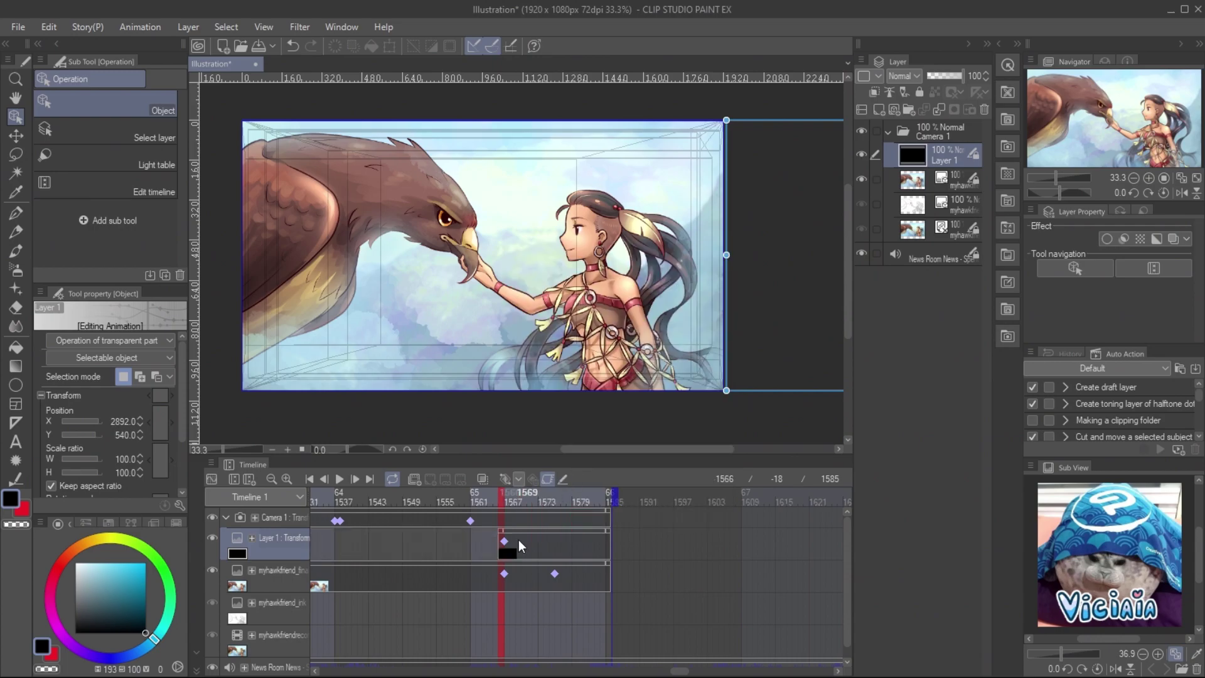
{"action": "left_click_drag", "start_coordinate": [506, 502], "coordinate": [556, 503]}
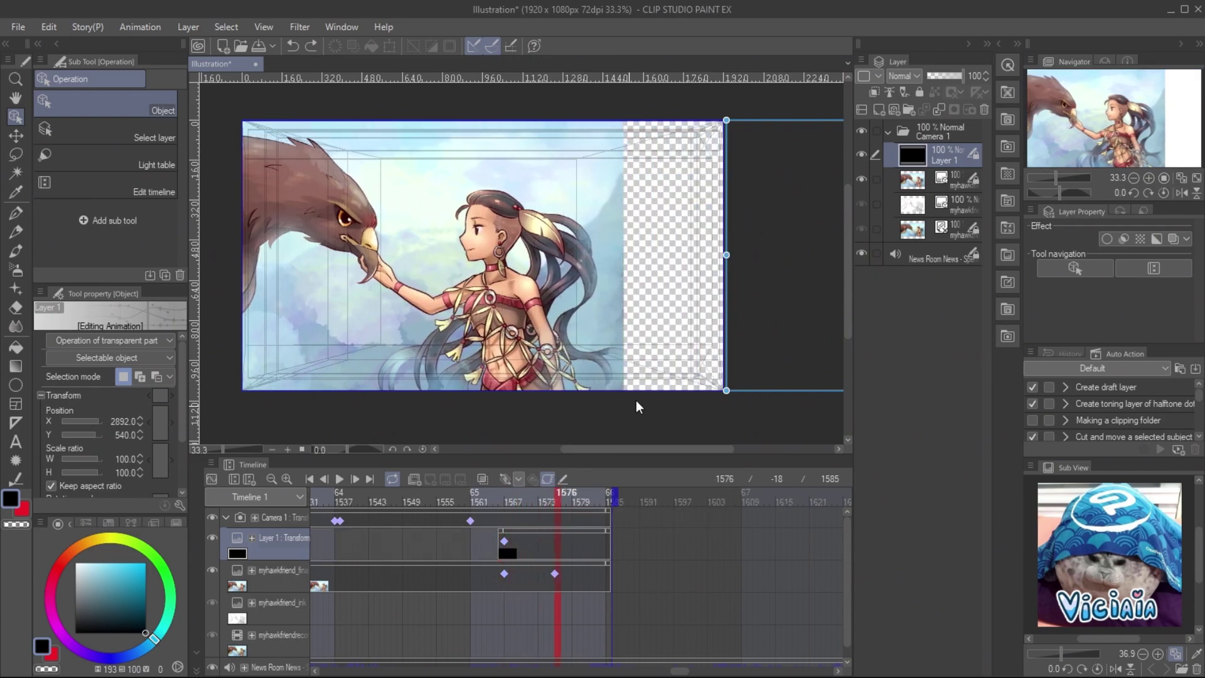
{"action": "left_click_drag", "start_coordinate": [753, 126], "coordinate": [583, 137]}
- Extend the timeline to frame 1632 and lengthen the black layer, final image and camera clips to match
{"action": "left_click_drag", "start_coordinate": [562, 503], "coordinate": [816, 550]}
{"action": "left_click_drag", "start_coordinate": [563, 572], "coordinate": [814, 572]}
{"action": "left_click_drag", "start_coordinate": [818, 496], "coordinate": [817, 497]}
{"action": "left_click_drag", "start_coordinate": [548, 518], "coordinate": [816, 523]}
- Add white Candara Light credits for the artwork artist and the music "News Room News" on the black area at frame 1579
{"action": "left_click", "coordinate": [512, 500]}
{"action": "key", "text": "t"}
{"action": "left_click", "coordinate": [76, 563]}
{"action": "left_click", "coordinate": [574, 324]}
{"action": "type", "text": "Music"}
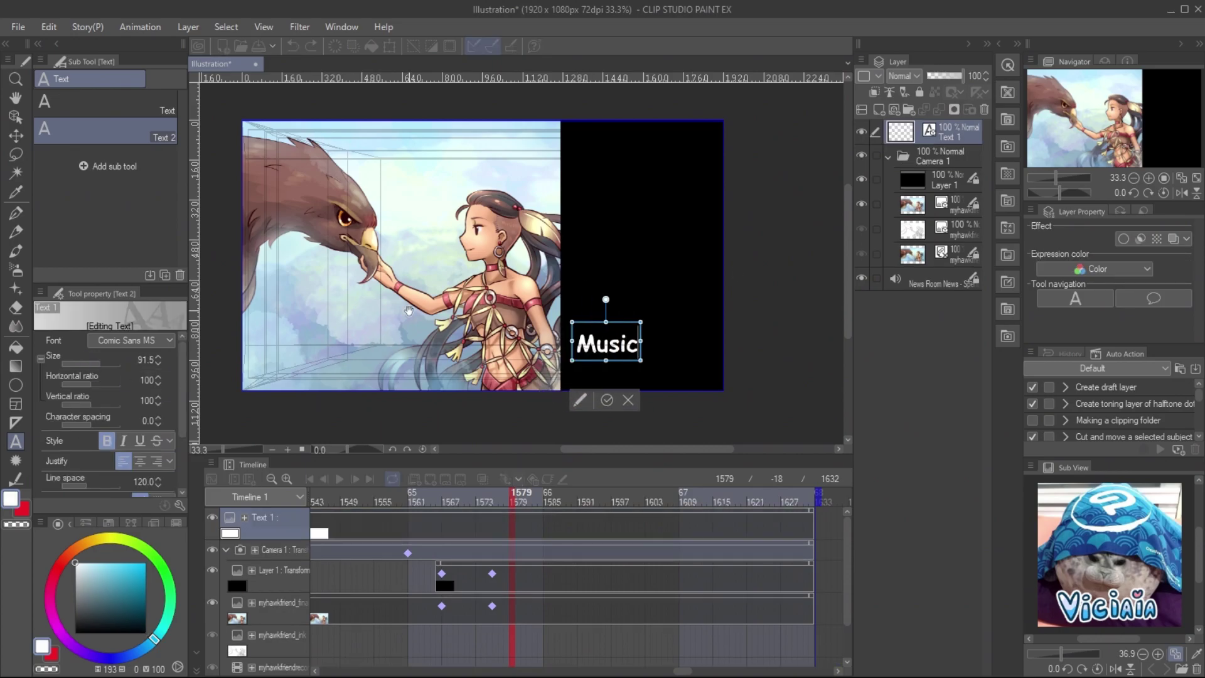
{"action": "type", "text": " :"}
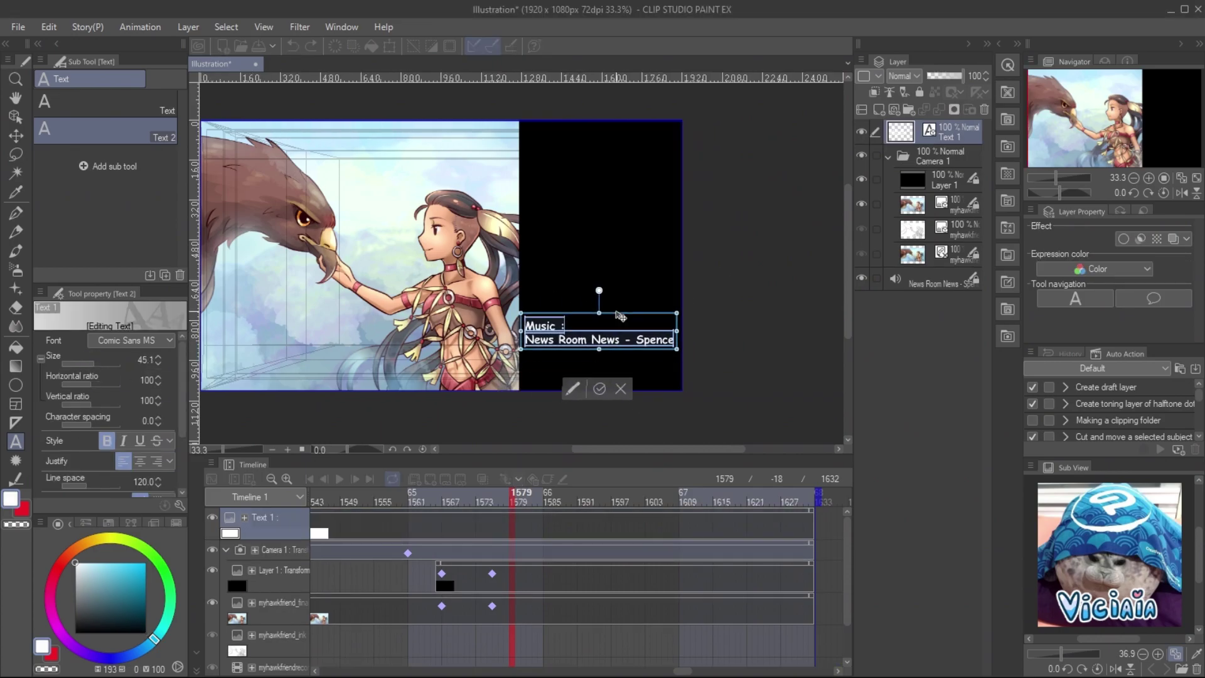
{"action": "left_click_drag", "start_coordinate": [520, 340], "coordinate": [524, 340]}
{"action": "left_click", "coordinate": [534, 328]}
{"action": "key", "text": "Return"}
{"action": "key", "text": "Up"}
{"action": "type", "text": "Artwork/proc"}
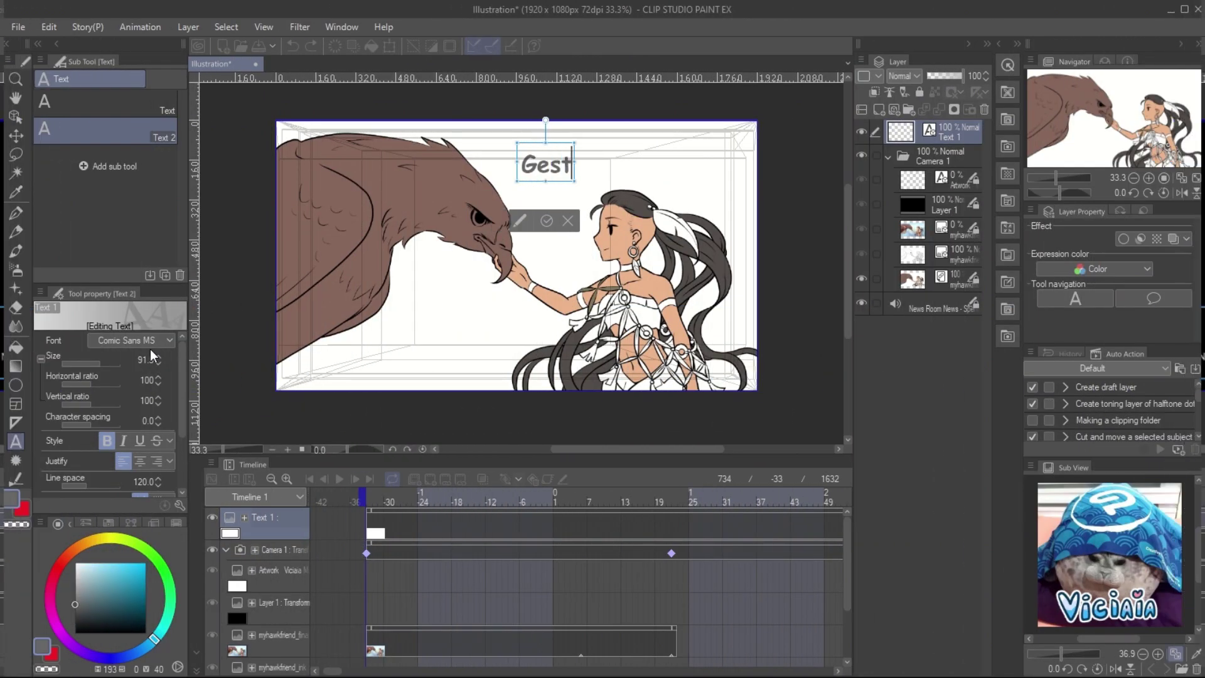
- Add the title text "Gesture Sketching" in the canvas's upper-right area and shrink it slightly to fit the corner
{"action": "type", "text": "ure Sketching"}
{"action": "left_click", "coordinate": [386, 500]}
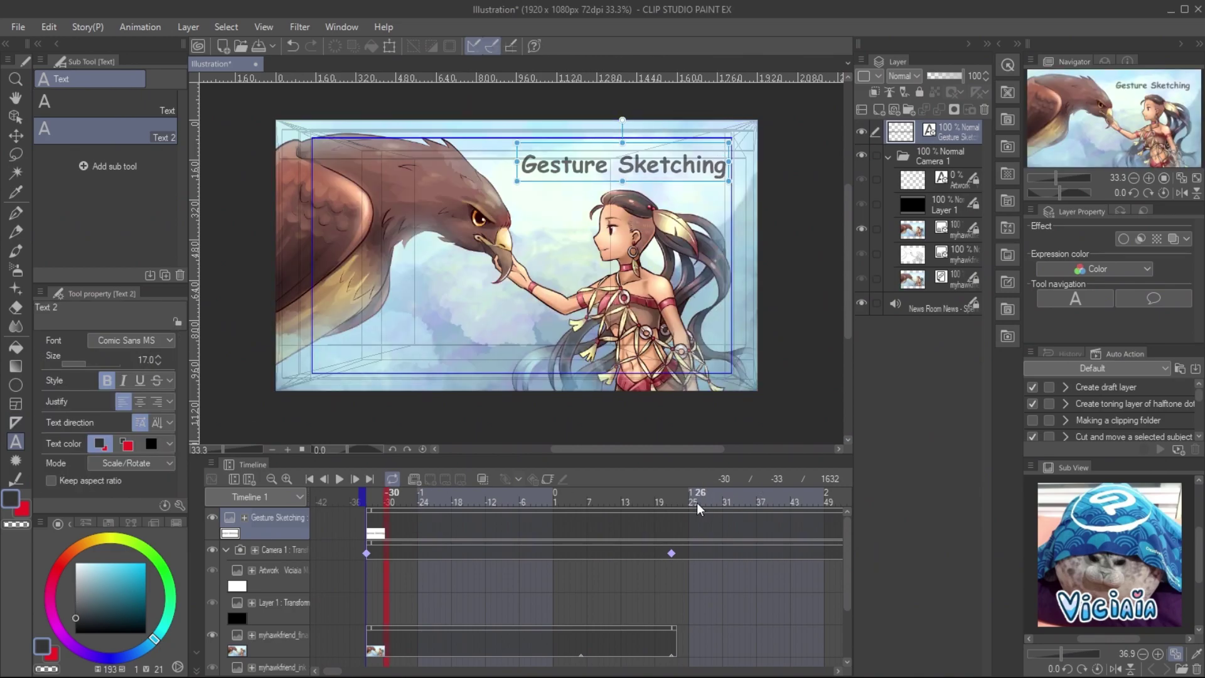
{"action": "left_click", "coordinate": [697, 504]}
{"action": "left_click", "coordinate": [588, 169]}
{"action": "left_click", "coordinate": [331, 269]}
{"action": "left_click_drag", "start_coordinate": [683, 145], "coordinate": [683, 136]}
{"action": "left_click_drag", "start_coordinate": [728, 173], "coordinate": [712, 166]}
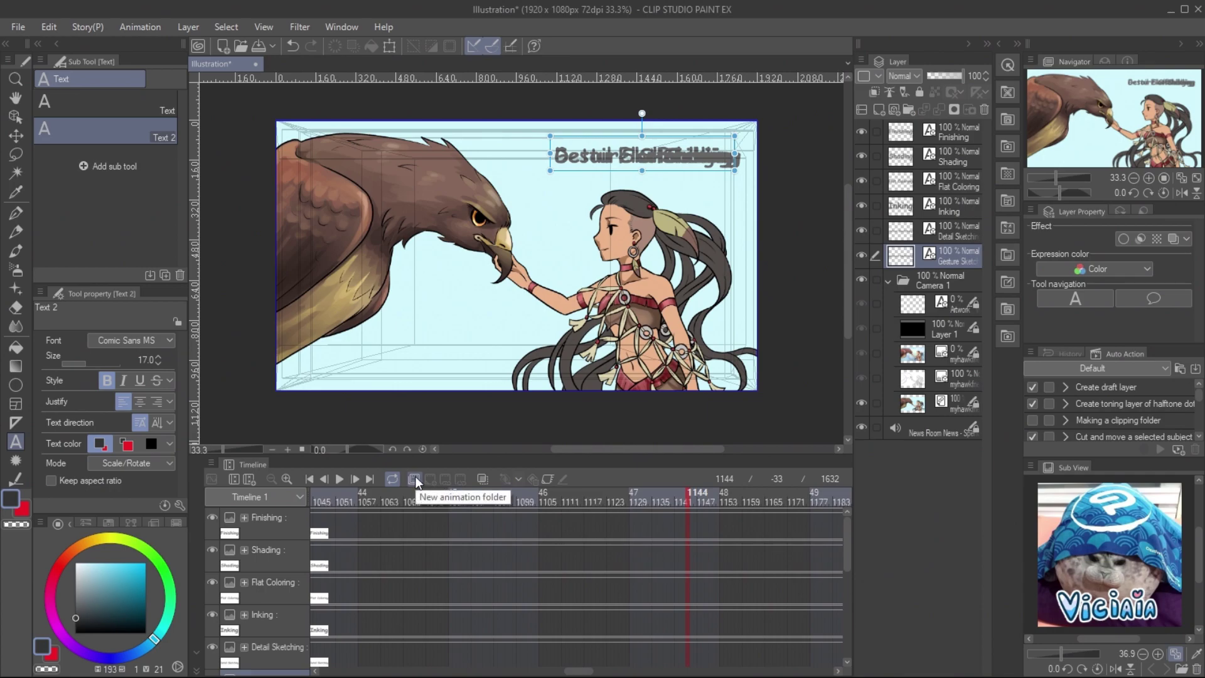
- Create an animation folder and move the six stage title layers, Gesture Sketching through Finishing, into it
{"action": "left_click", "coordinate": [414, 479]}
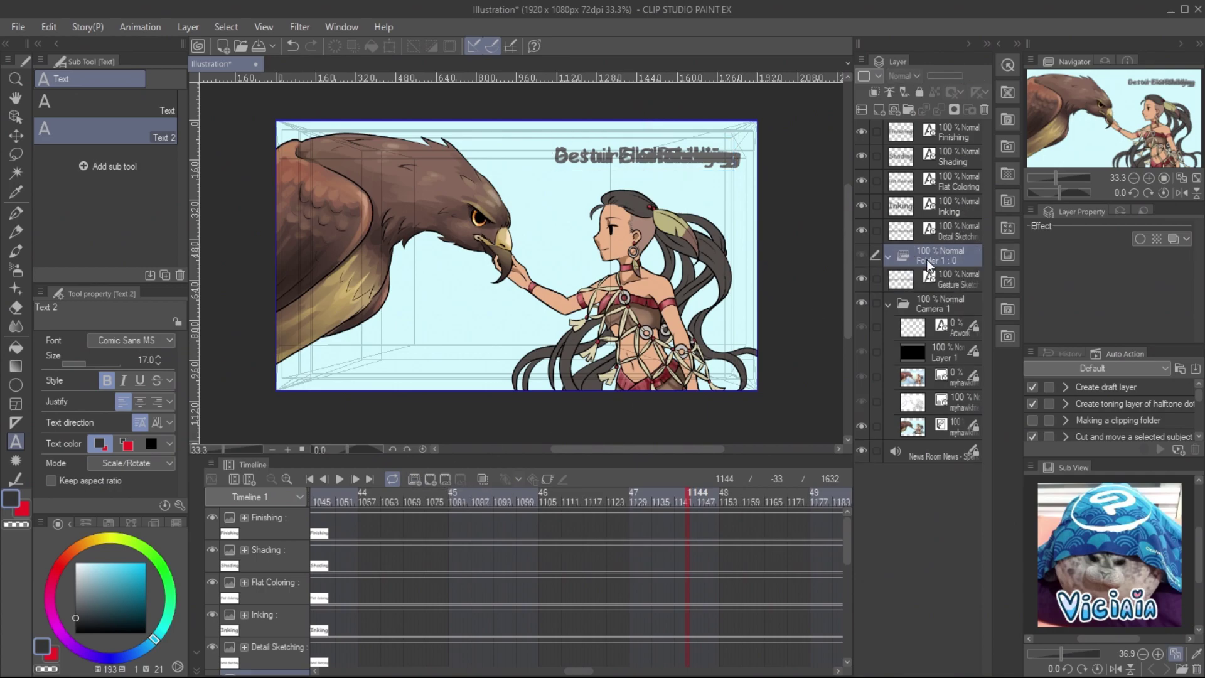
{"action": "left_click_drag", "start_coordinate": [934, 271], "coordinate": [927, 310]}
{"action": "left_click", "coordinate": [921, 141]}
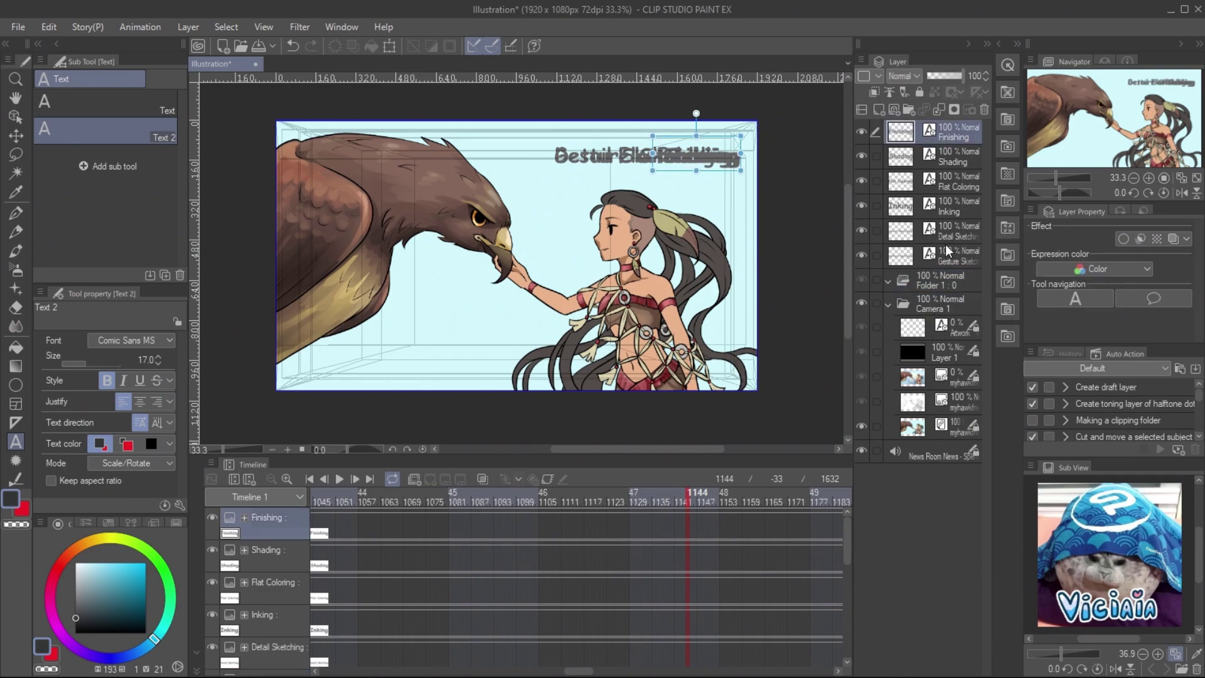
{"action": "left_click", "coordinate": [944, 257], "text": "shift"}
{"action": "left_click_drag", "start_coordinate": [944, 258], "coordinate": [935, 284]}
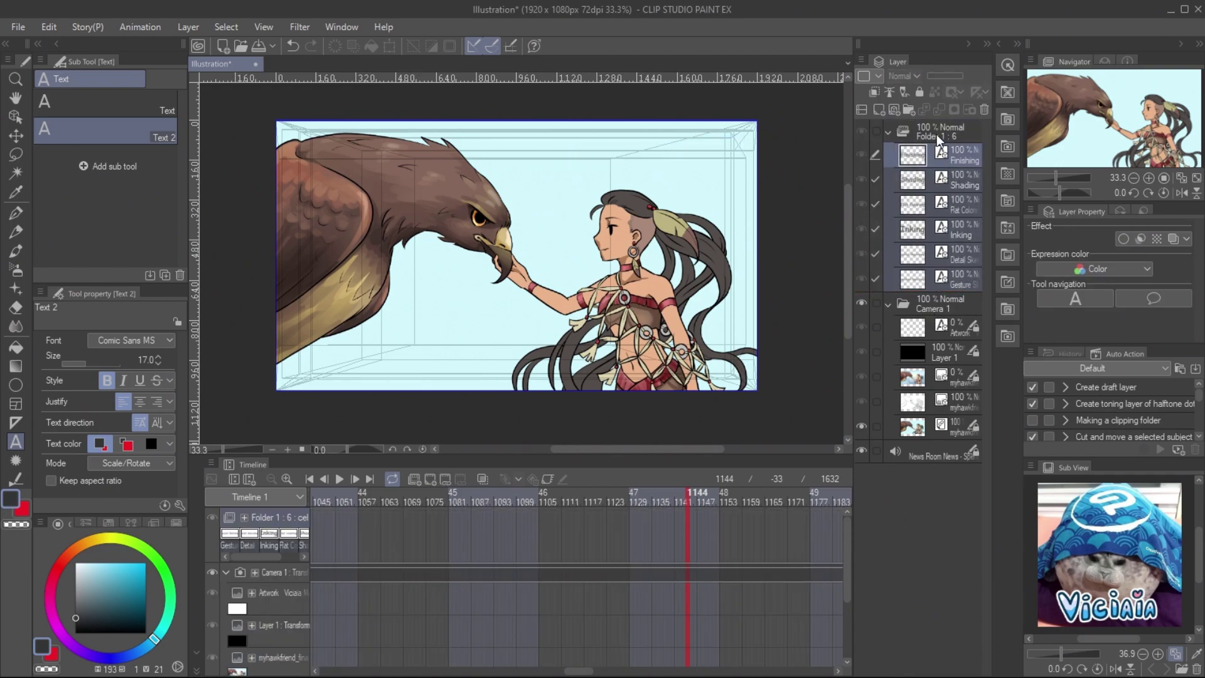
- Assign the Gesture Sketching title cel to the animation folder's track at frame 23
{"action": "left_click_drag", "start_coordinate": [562, 669], "coordinate": [337, 644]}
{"action": "left_click_drag", "start_coordinate": [545, 494], "coordinate": [483, 500]}
{"action": "right_click", "coordinate": [491, 525]}
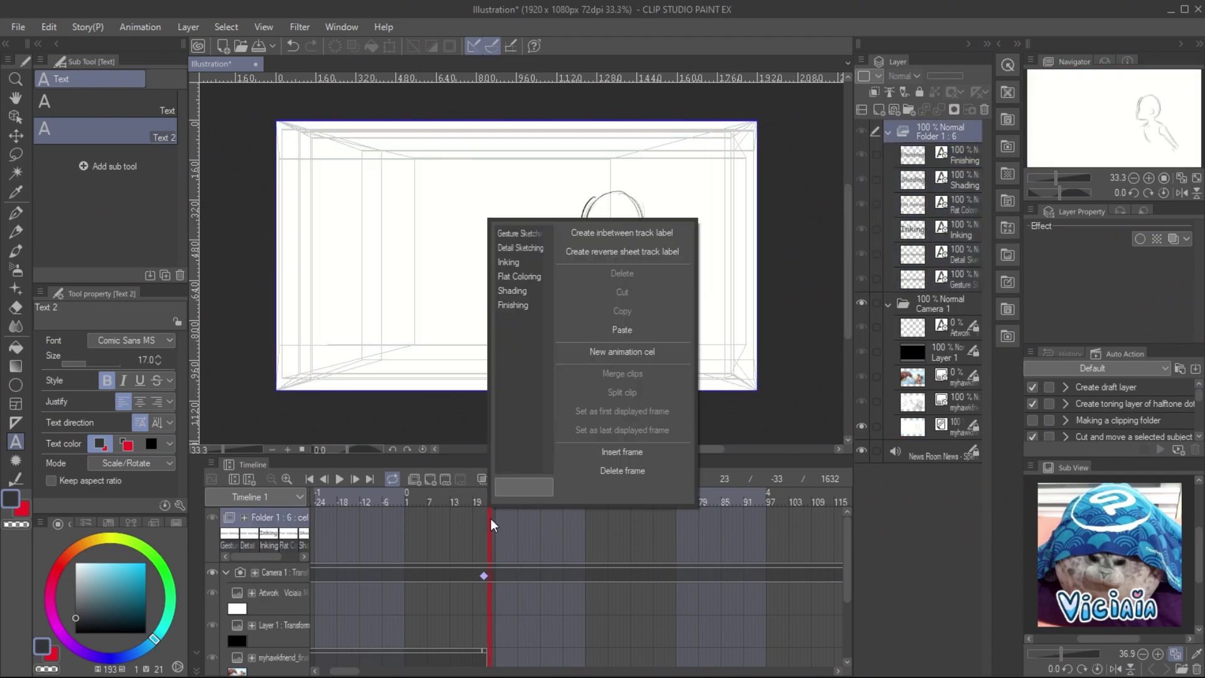
{"action": "left_click", "coordinate": [521, 233]}
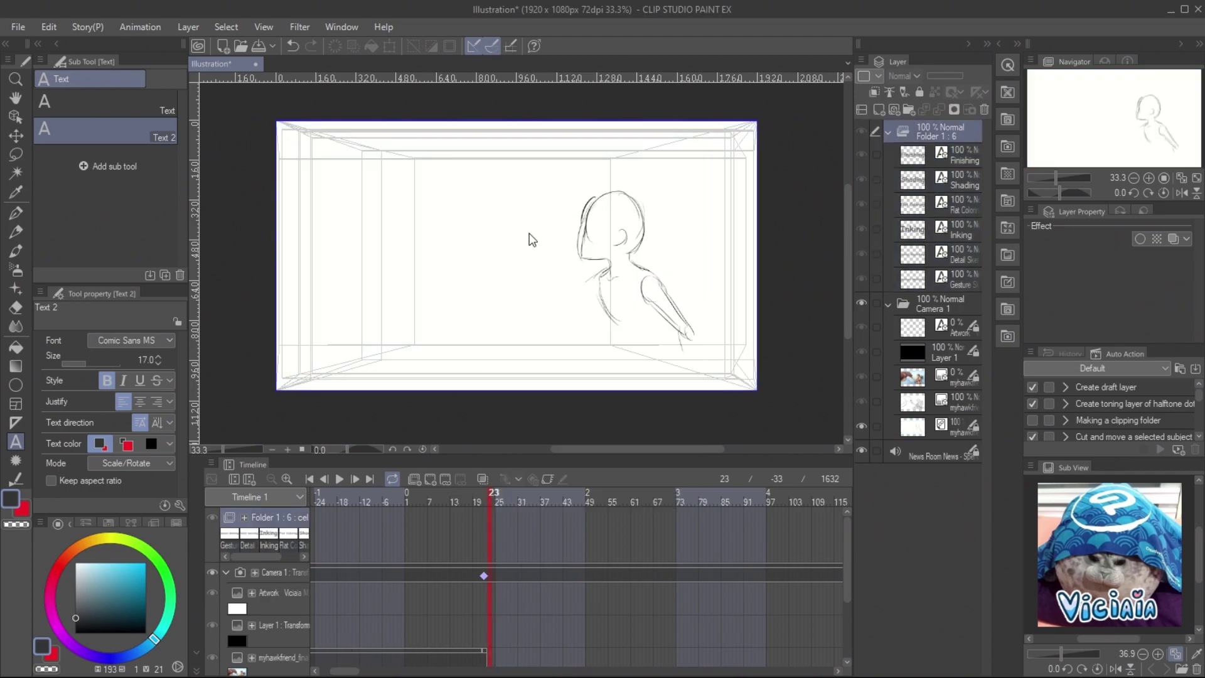
- Assign the Detail Sketching title cel to the animation folder's track at about frame 170, where the detailed drawing begins
{"action": "mouse_move", "coordinate": [343, 672]}
{"action": "left_mouse_down"}
{"action": "mouse_move", "coordinate": [389, 674]}
{"action": "mouse_move", "coordinate": [379, 672]}
{"action": "left_mouse_up"}
{"action": "left_click", "coordinate": [382, 500]}
{"action": "left_click", "coordinate": [352, 498]}
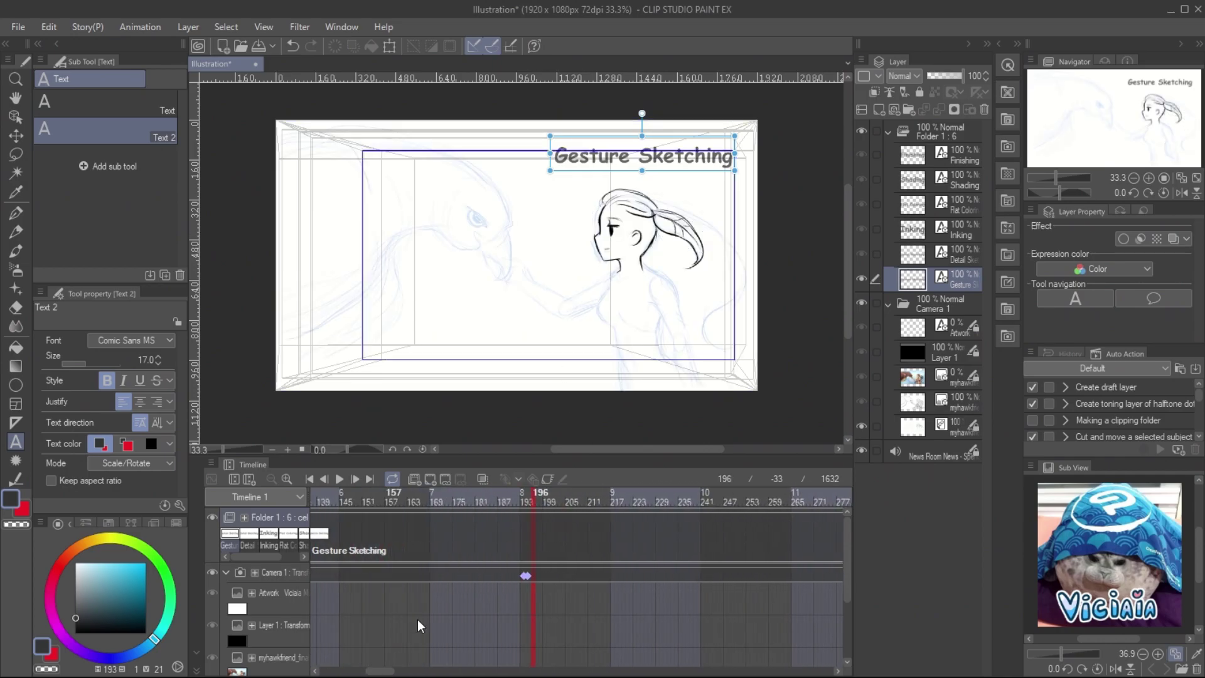
{"action": "mouse_move", "coordinate": [481, 499]}
{"action": "left_mouse_down"}
{"action": "mouse_move", "coordinate": [428, 498]}
{"action": "mouse_move", "coordinate": [442, 500]}
{"action": "left_mouse_up"}
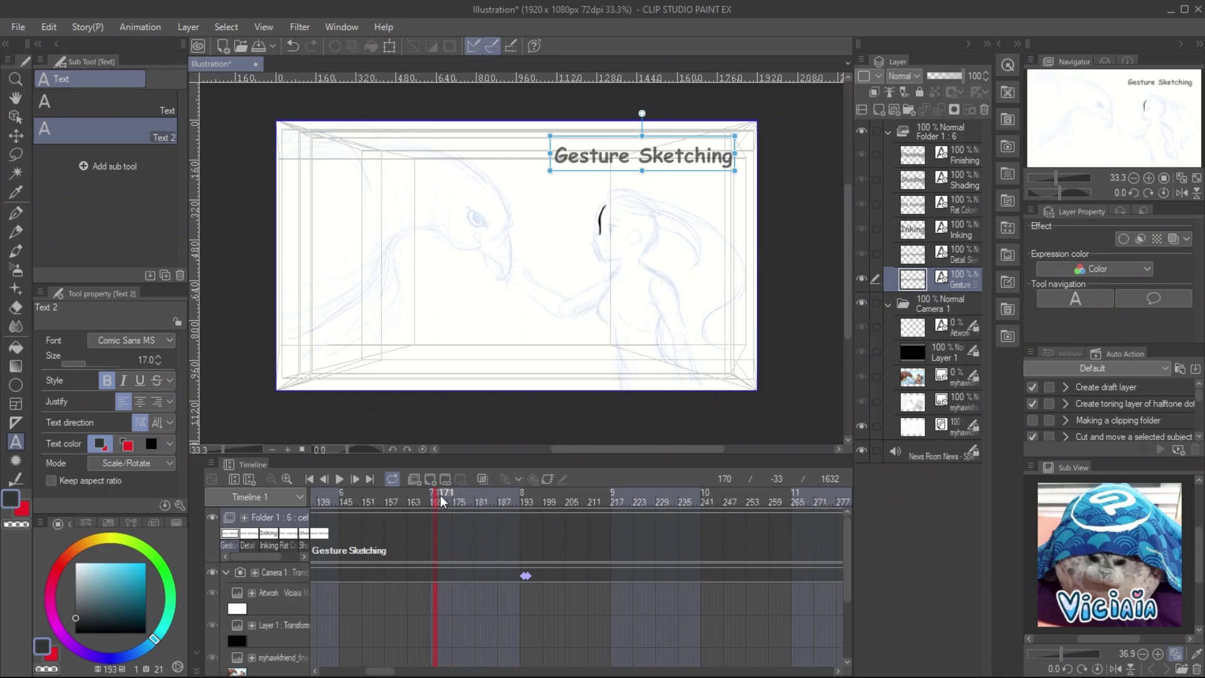
{"action": "right_click", "coordinate": [438, 532]}
{"action": "left_click", "coordinate": [465, 250]}
- Enable keyframes on the title folder and fade its opacity in from frame 23 to 100% at about frame 38
{"action": "left_click_drag", "start_coordinate": [394, 673], "coordinate": [421, 675]}
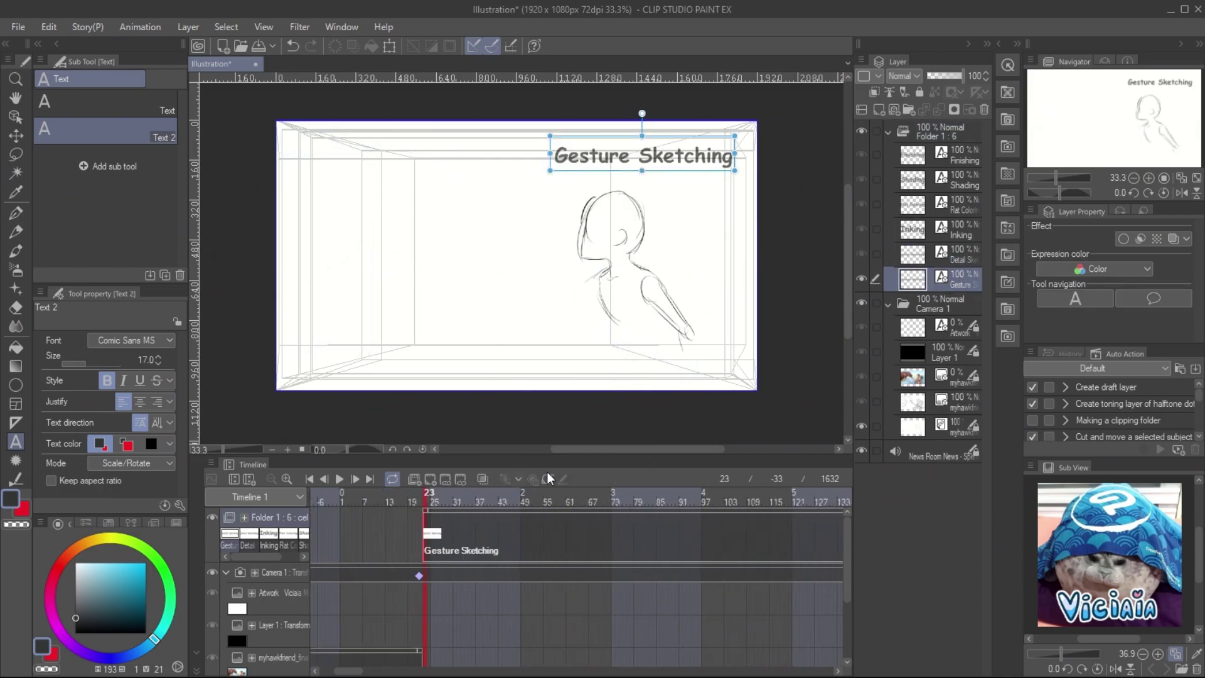
{"action": "left_click", "coordinate": [548, 480]}
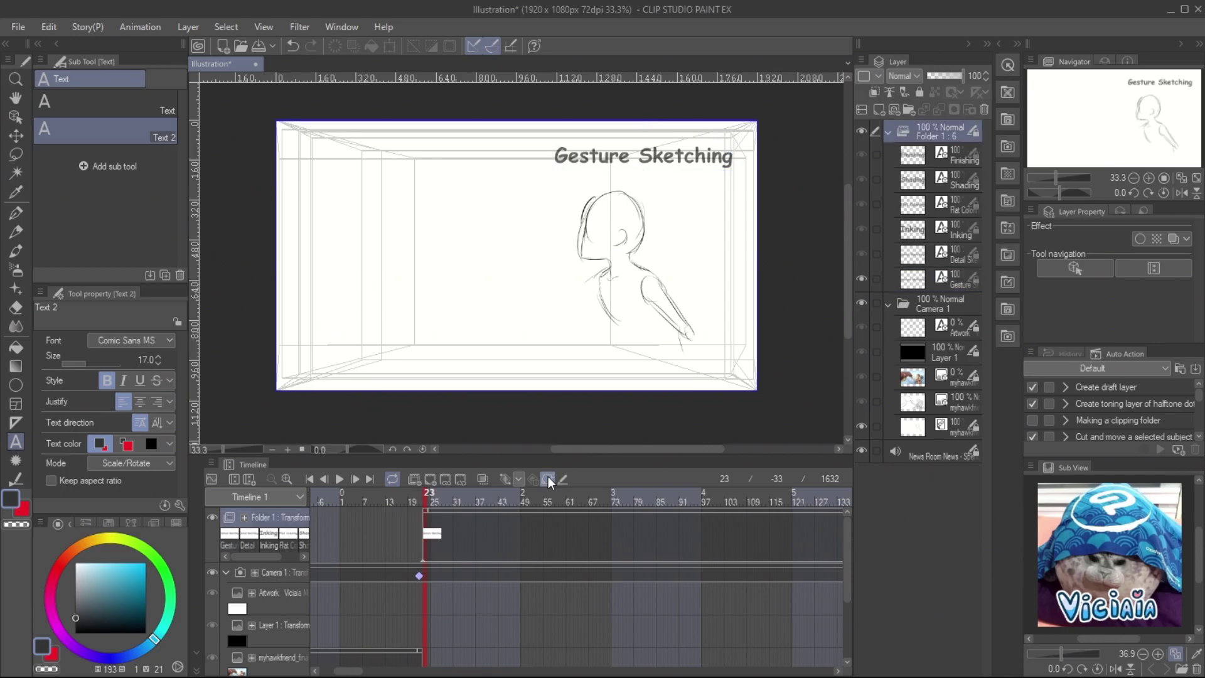
{"action": "left_click_drag", "start_coordinate": [945, 74], "coordinate": [918, 77]}
{"action": "left_click_drag", "start_coordinate": [451, 494], "coordinate": [477, 504]}
{"action": "left_click_drag", "start_coordinate": [935, 77], "coordinate": [1013, 77]}
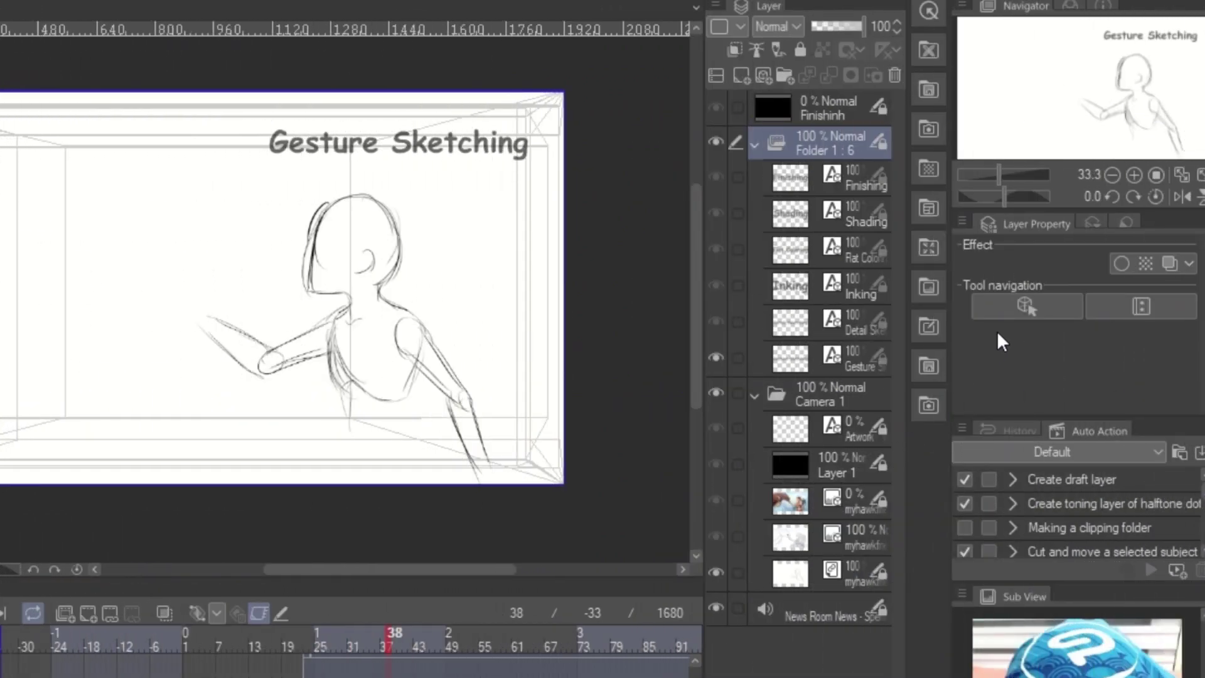
- Give the title folder a black border effect and set its layer color to white
{"action": "left_click", "coordinate": [1121, 263]}
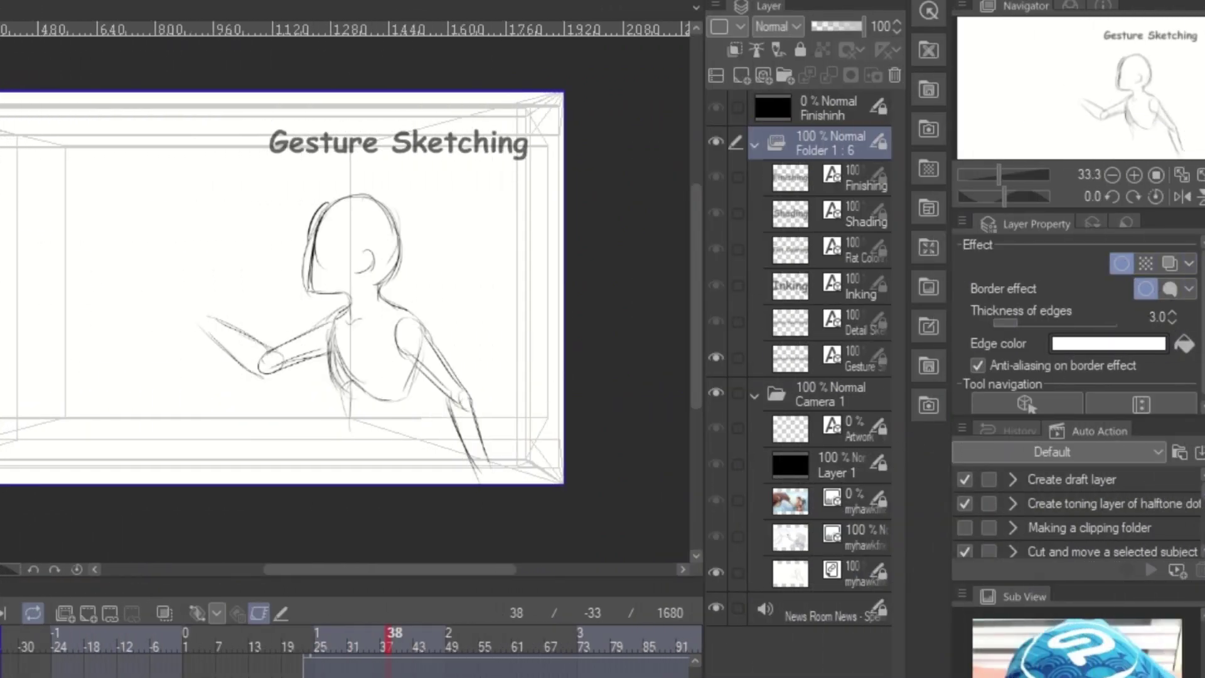
{"action": "left_click", "coordinate": [1184, 344]}
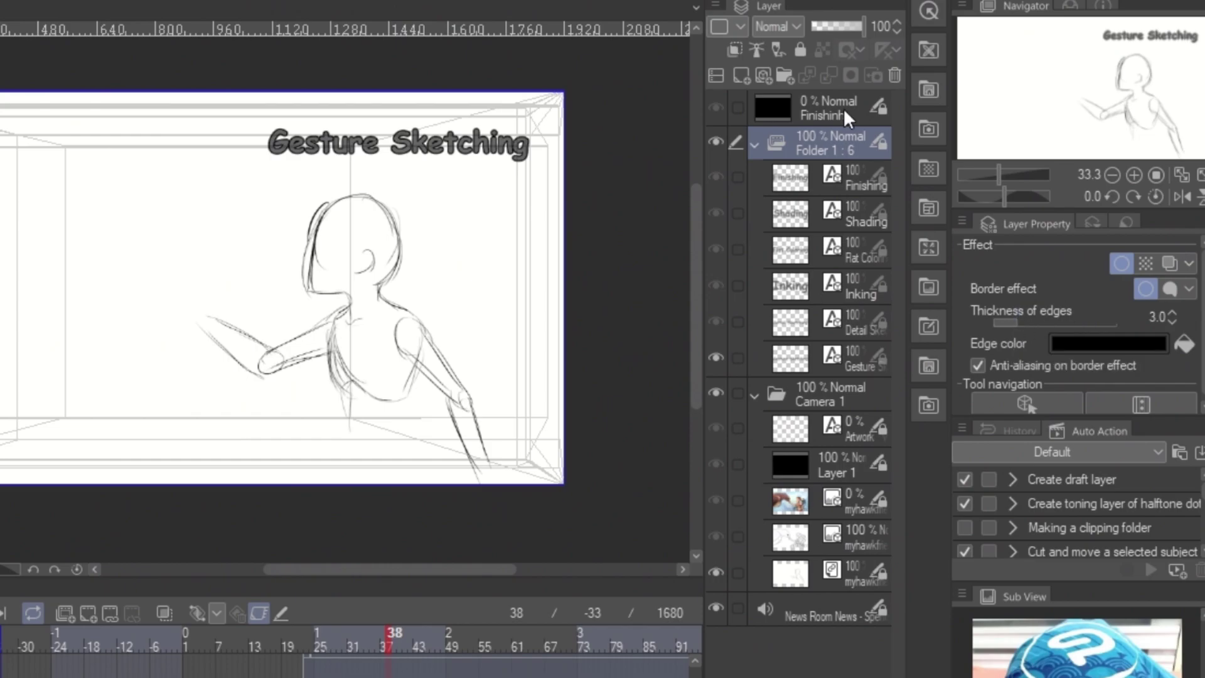
{"action": "left_click_drag", "start_coordinate": [706, 50], "coordinate": [664, 49]}
{"action": "left_click", "coordinate": [896, 50]}
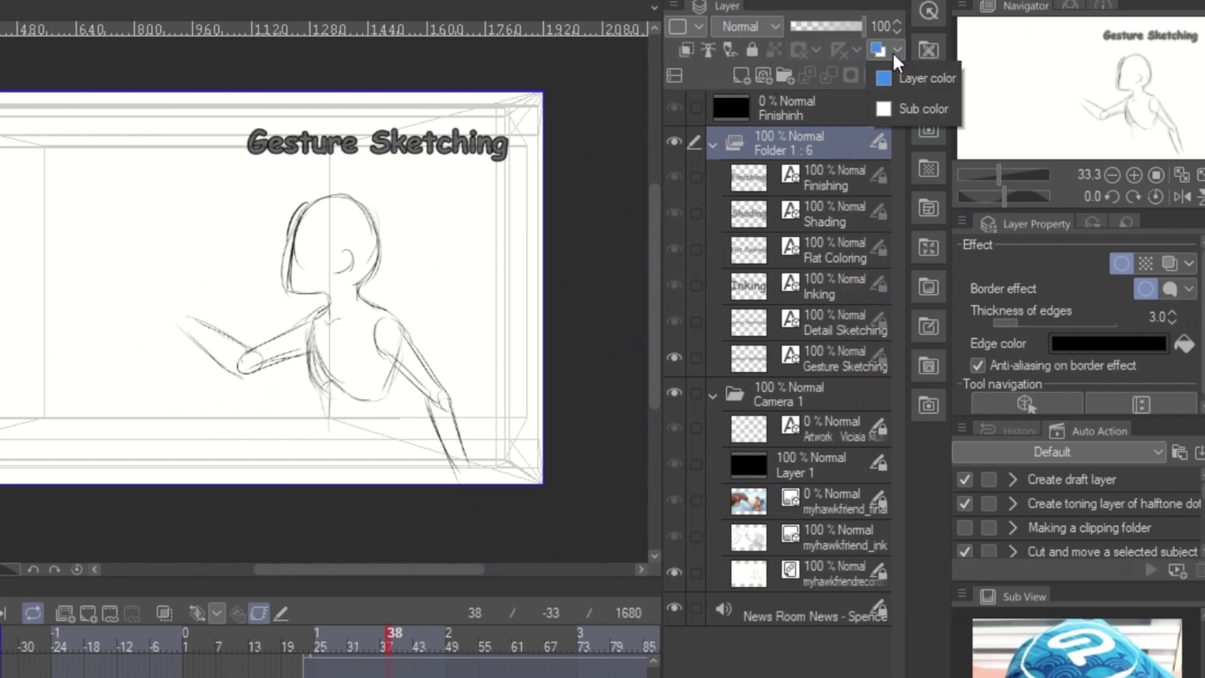
{"action": "left_click", "coordinate": [903, 77]}
{"action": "left_click", "coordinate": [394, 127]}
{"action": "left_click", "coordinate": [891, 62]}
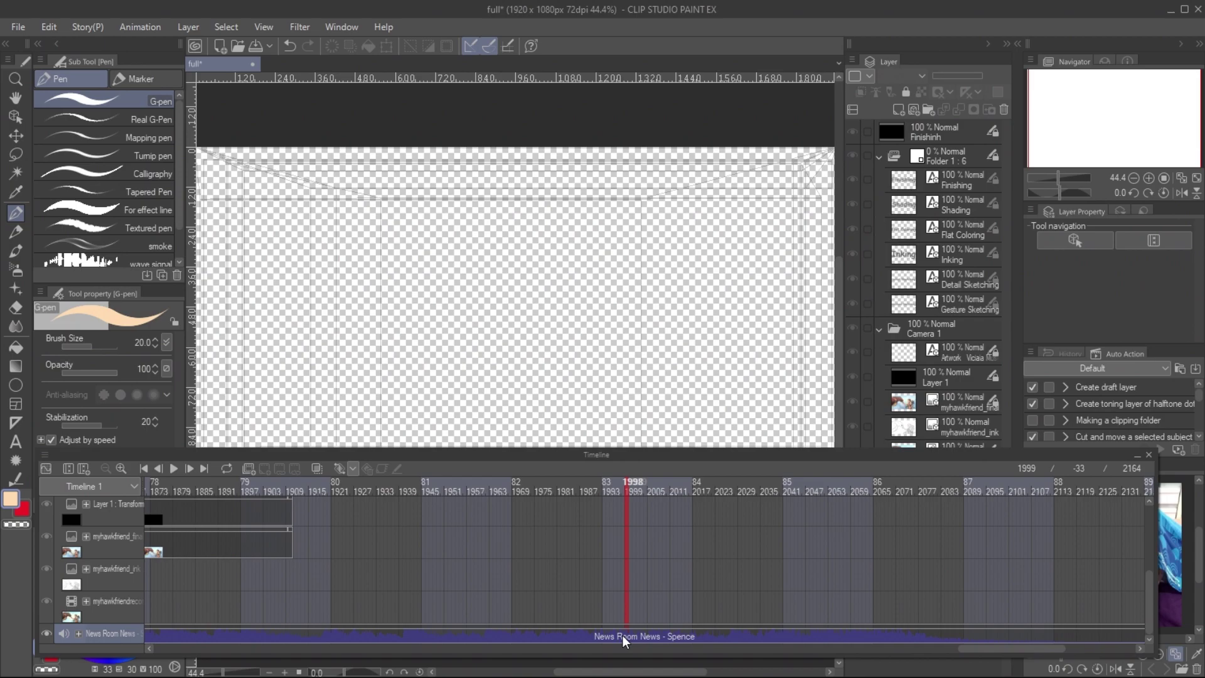
- Split the music clip at about frame 1999 and place its later part at about frame 1681, playing back the transition
{"action": "right_click", "coordinate": [630, 637]}
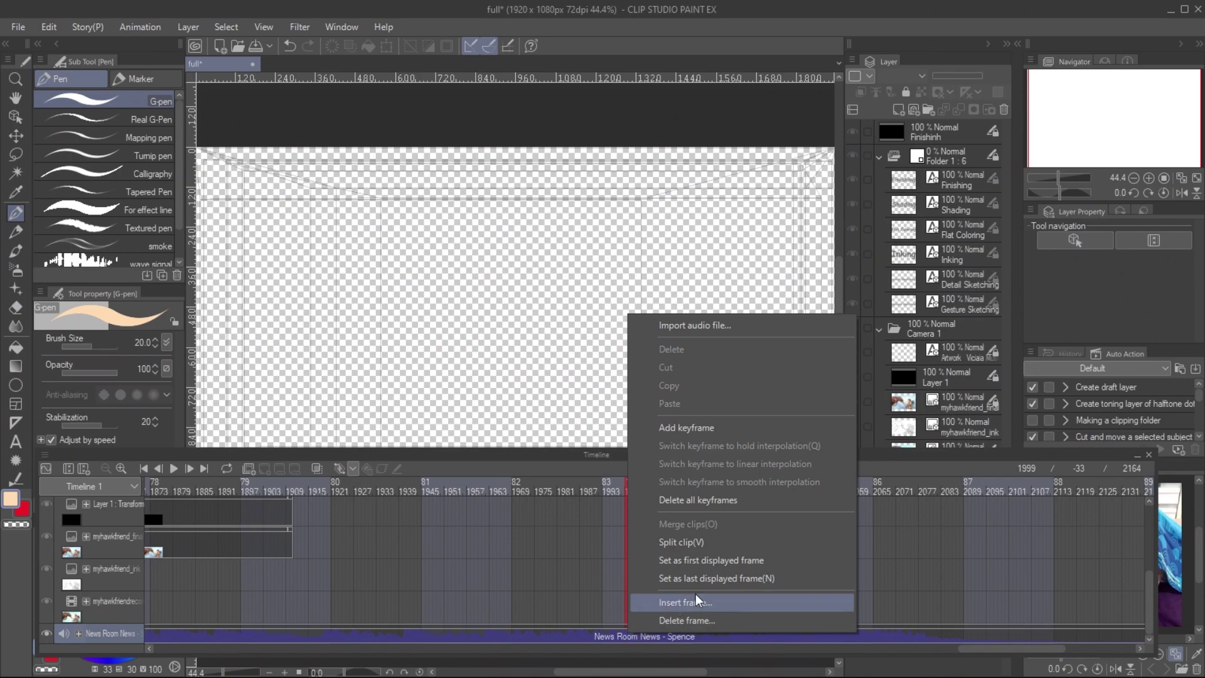
{"action": "left_click", "coordinate": [715, 553]}
{"action": "left_click_drag", "start_coordinate": [985, 648], "coordinate": [850, 649]}
{"action": "left_click", "coordinate": [777, 635]}
{"action": "left_click", "coordinate": [632, 634]}
{"action": "left_click", "coordinate": [174, 469]}
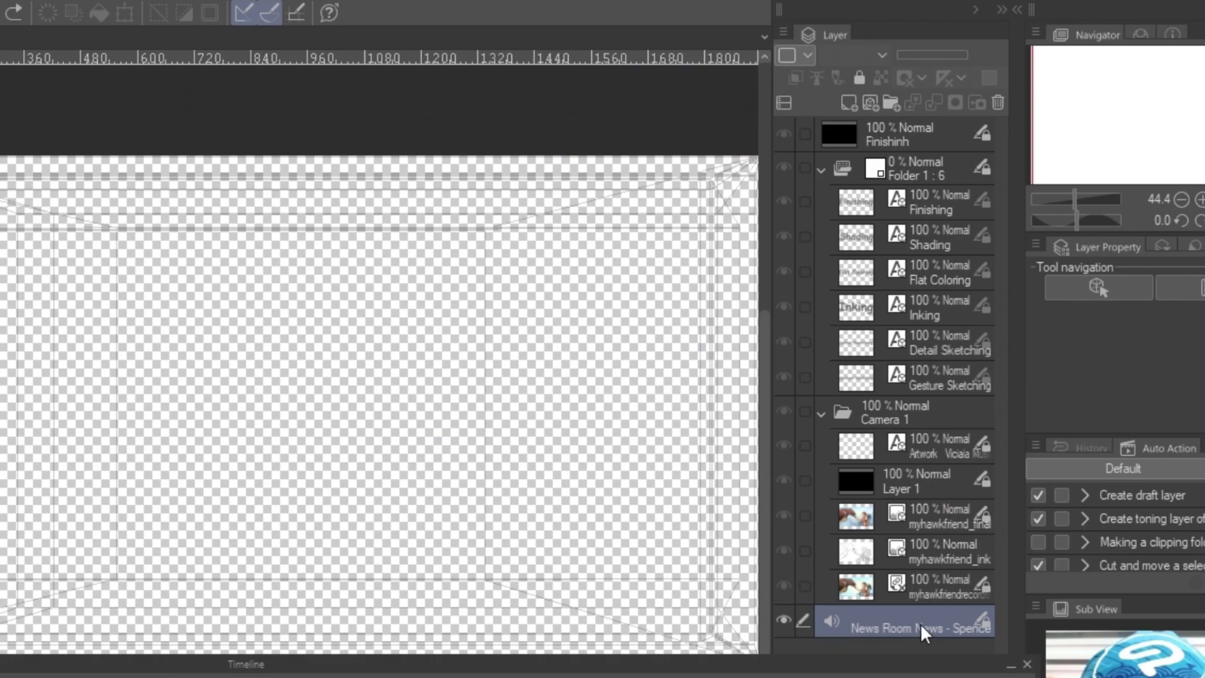
- Delete the unneeded clips on the duplicated music track and move its remaining clip to start at about frame 1681
{"action": "left_click_drag", "start_coordinate": [920, 629], "coordinate": [846, 101]}
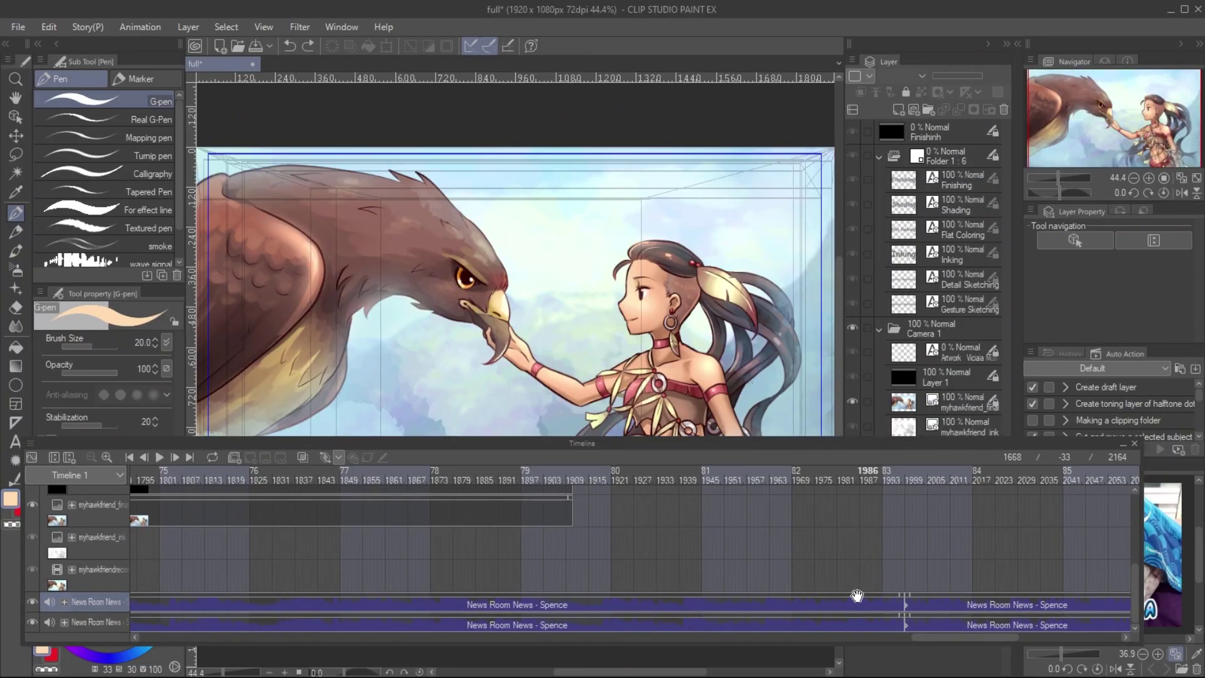
{"action": "right_click", "coordinate": [856, 595]}
{"action": "left_click", "coordinate": [931, 311]}
{"action": "mouse_move", "coordinate": [979, 637]}
{"action": "left_mouse_down"}
{"action": "mouse_move", "coordinate": [875, 637]}
{"action": "mouse_move", "coordinate": [986, 637]}
{"action": "left_mouse_up"}
{"action": "right_click", "coordinate": [613, 596]}
{"action": "left_click", "coordinate": [692, 312]}
{"action": "left_click_drag", "start_coordinate": [898, 594], "coordinate": [489, 597]}
- Delete the second clip, after frame 1681, from the original music track
{"action": "right_click", "coordinate": [530, 618]}
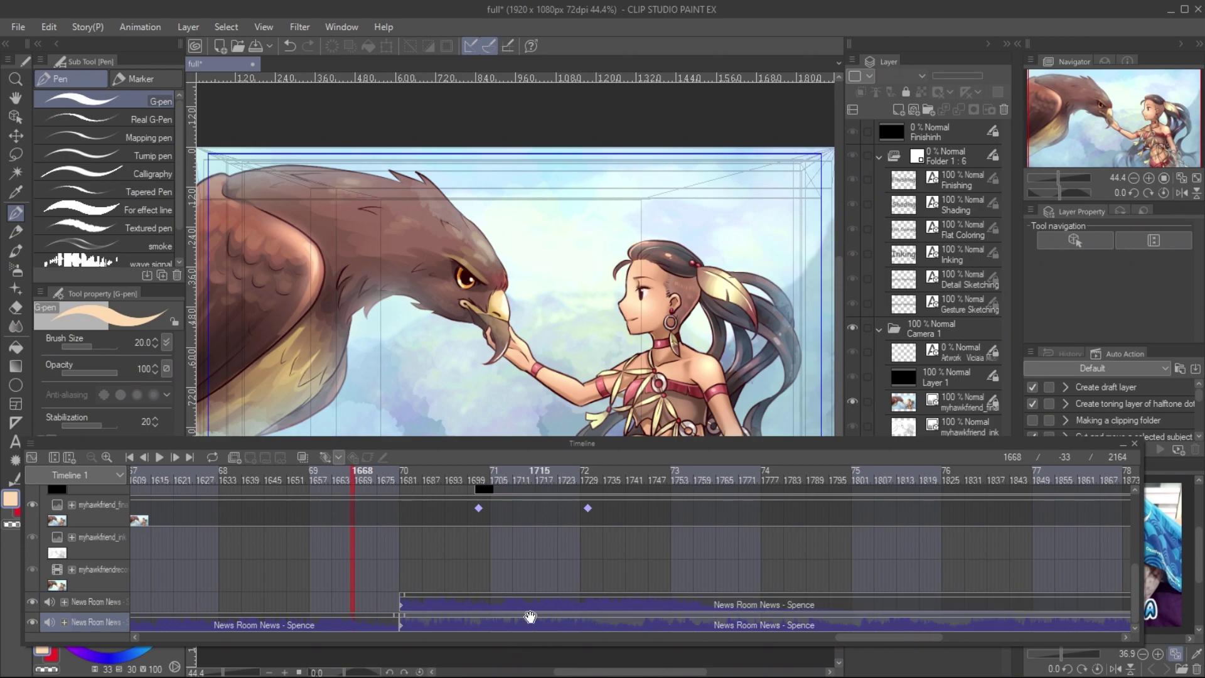
{"action": "mouse_move", "coordinate": [861, 637]}
{"action": "left_mouse_down"}
{"action": "mouse_move", "coordinate": [953, 638]}
{"action": "mouse_move", "coordinate": [859, 641]}
{"action": "left_mouse_up"}
{"action": "right_click", "coordinate": [931, 615]}
{"action": "left_click", "coordinate": [1003, 336]}
- Move the duplicated track's music clip to start at about frame 1666, overlapping the original's end, and play the transition
{"action": "left_click", "coordinate": [602, 476]}
{"action": "left_click_drag", "start_coordinate": [522, 595], "coordinate": [467, 595]}
{"action": "left_click", "coordinate": [443, 477]}
{"action": "left_click", "coordinate": [161, 458]}
{"action": "left_click", "coordinate": [161, 458]}
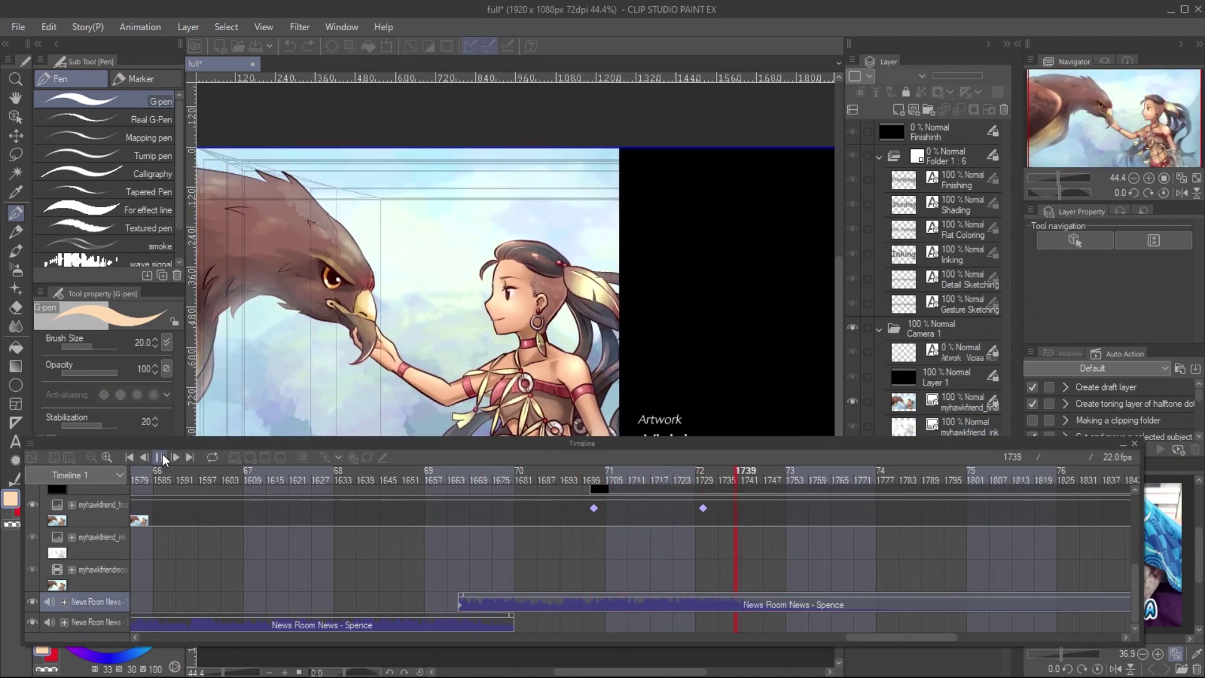
- Add a volume keyframe of 0 at frame 1666 on the duplicated music track
{"action": "right_click", "coordinate": [494, 594]}
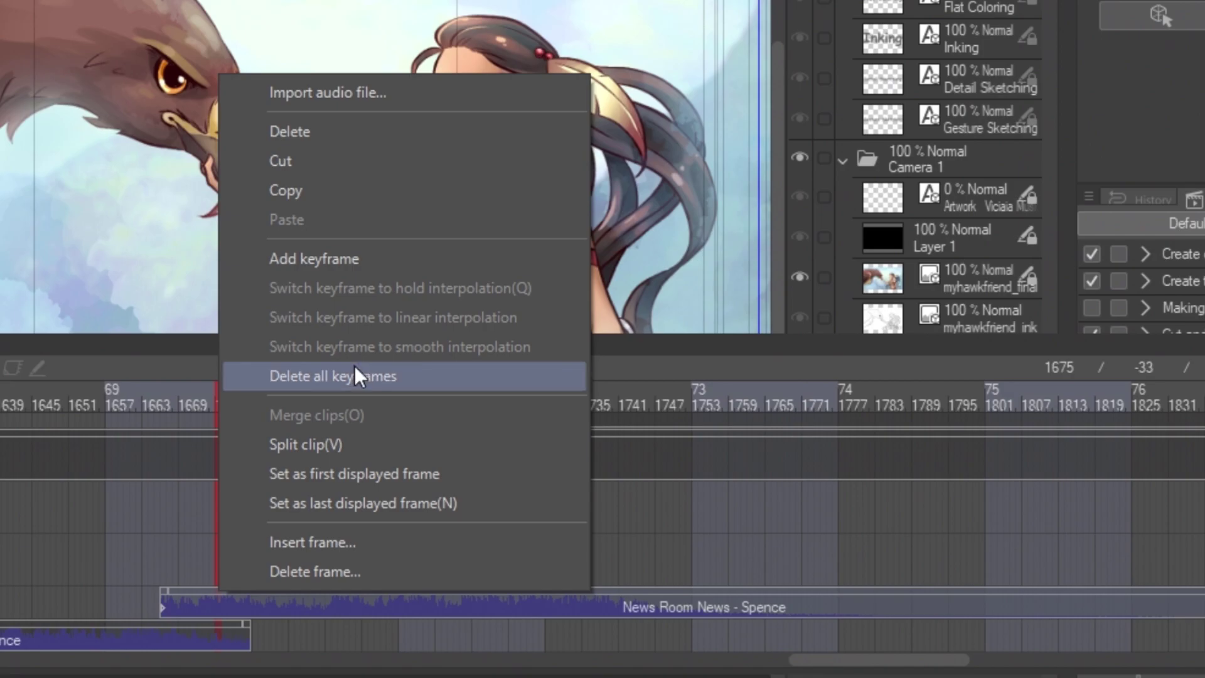
{"action": "left_click", "coordinate": [354, 371]}
{"action": "left_click", "coordinate": [164, 603]}
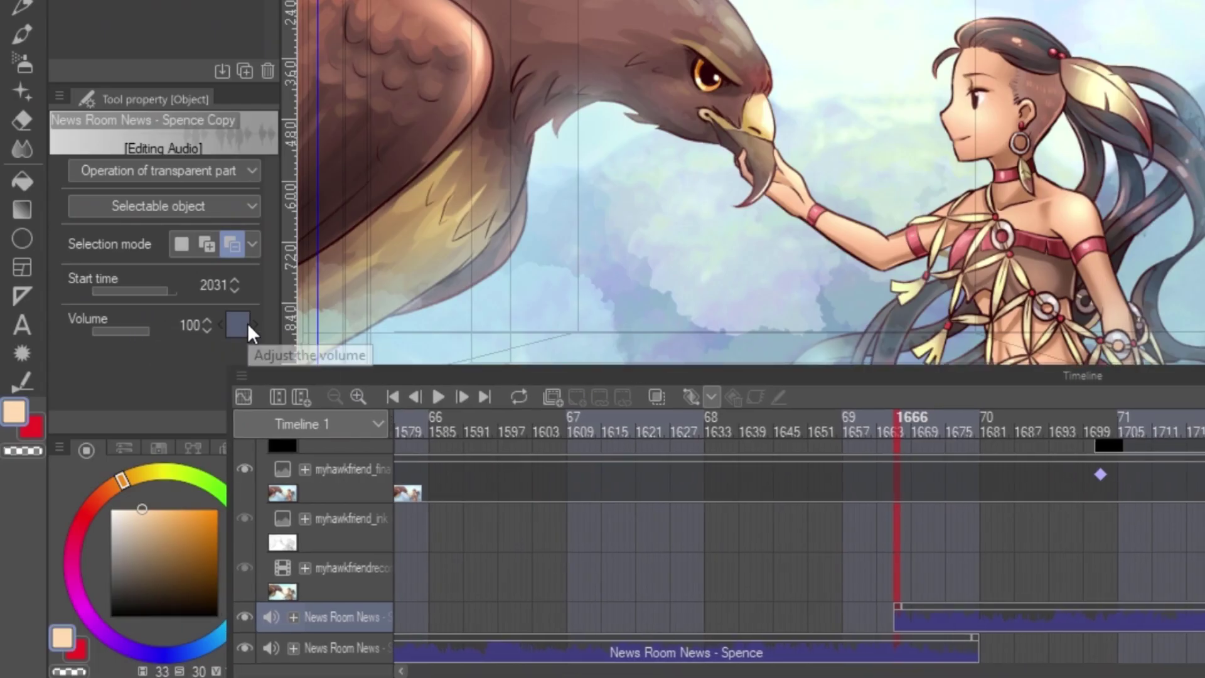
{"action": "left_click", "coordinate": [245, 324]}
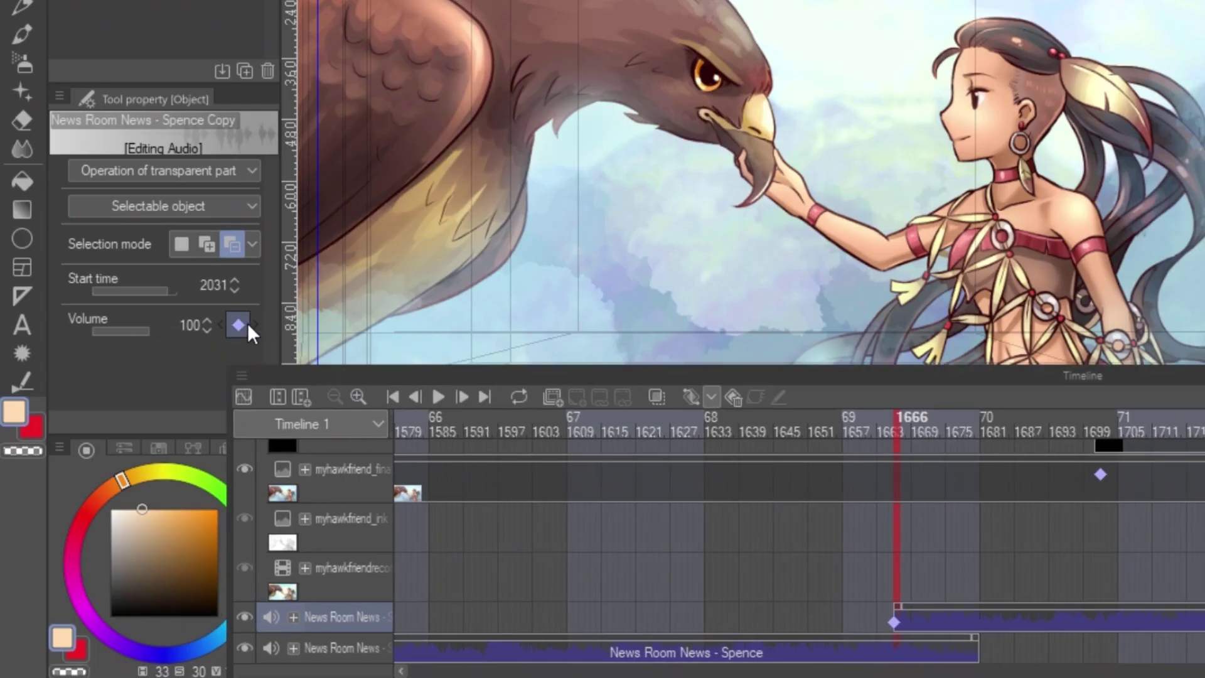
{"action": "left_click", "coordinate": [190, 325]}
{"action": "key", "text": "Return"}
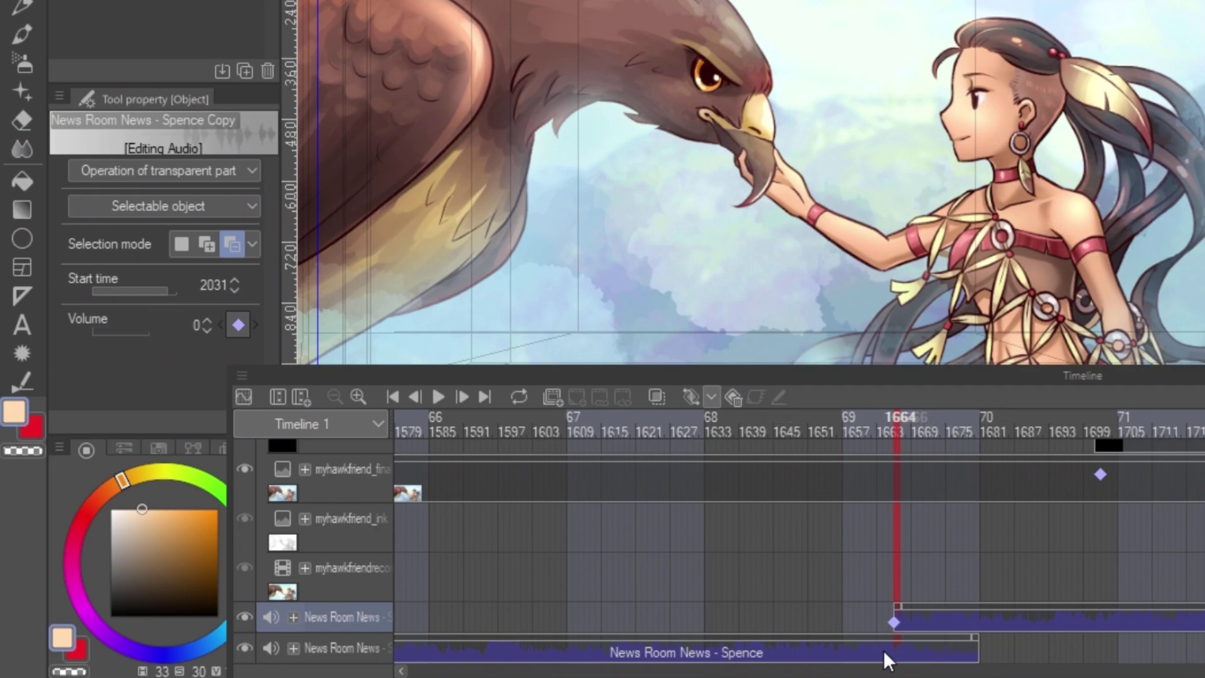
- Add a volume keyframe of 100 at frame 1681 on the duplicated music track
{"action": "left_click", "coordinate": [895, 647]}
{"action": "left_click", "coordinate": [979, 616]}
{"action": "left_click", "coordinate": [242, 322]}
{"action": "left_click", "coordinate": [131, 323]}
{"action": "left_click_drag", "start_coordinate": [134, 326], "coordinate": [152, 328]}
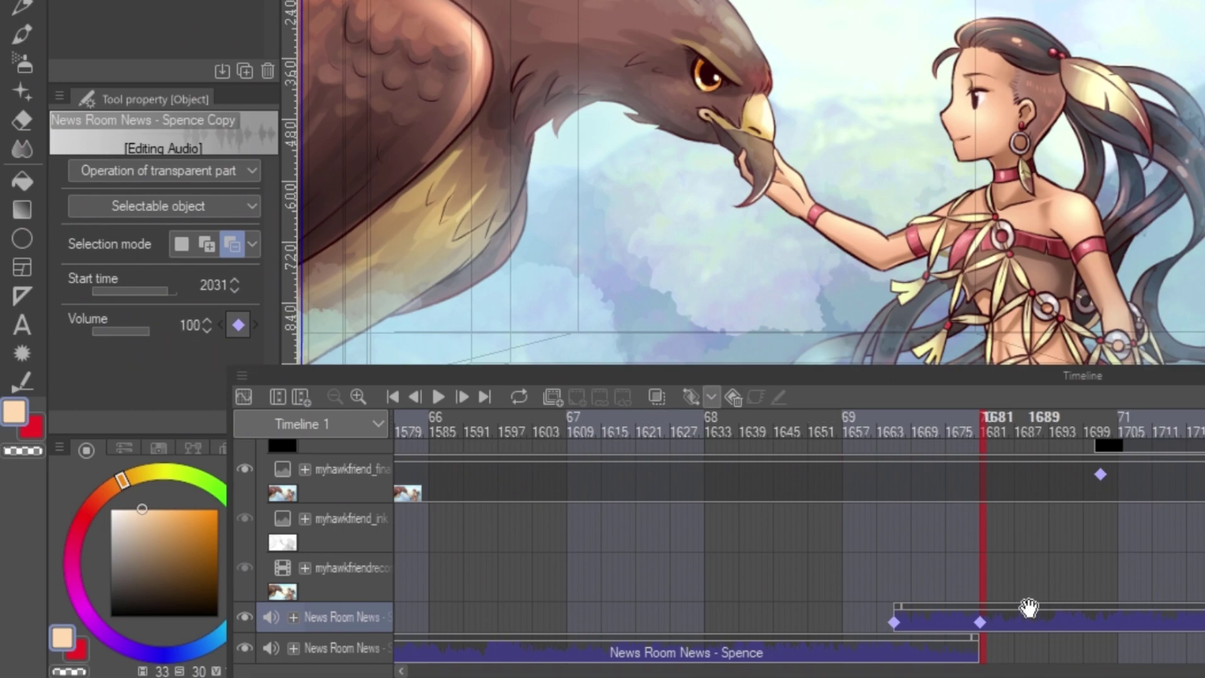
- Add a volume keyframe of 100 at frame 1666 on the original music track, and go to frame 1680
{"action": "left_click", "coordinate": [897, 642]}
{"action": "left_click", "coordinate": [238, 324]}
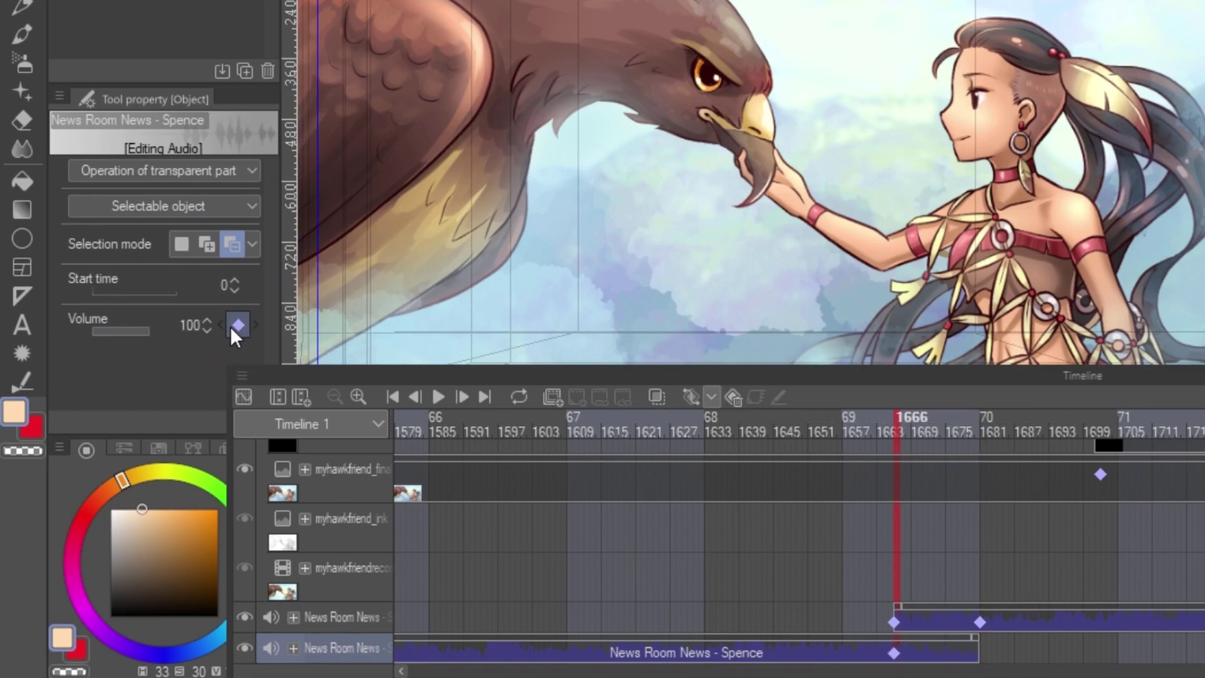
{"action": "left_click", "coordinate": [974, 645]}
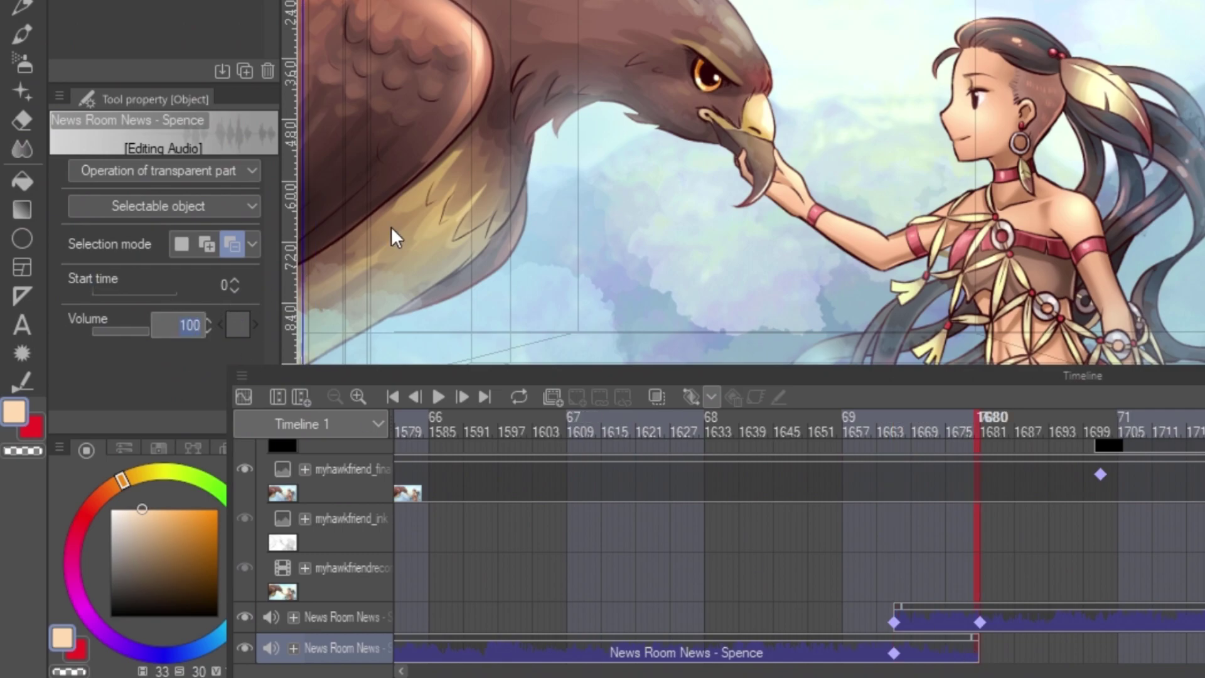
{"action": "left_click", "coordinate": [694, 433]}
{"action": "left_click", "coordinate": [288, 489]}
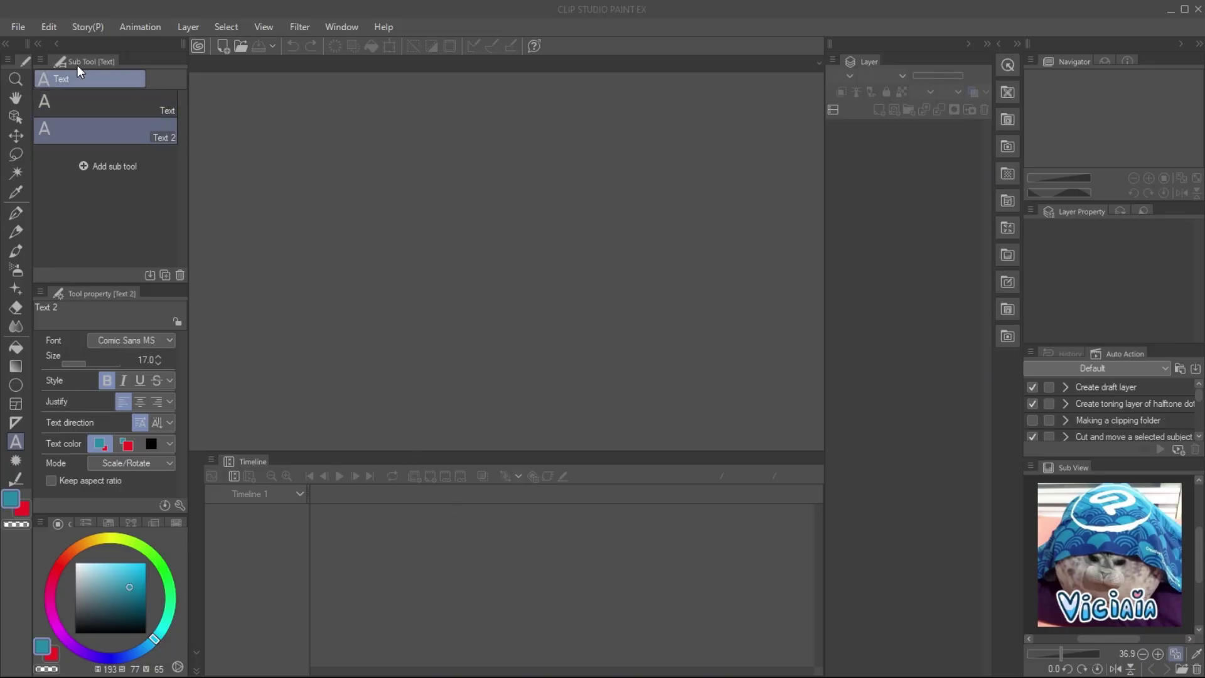
- Create a new 1920 x 1080 px illustration with a timeline at frame rate 1 and a playback time of 24
{"action": "left_click", "coordinate": [17, 27]}
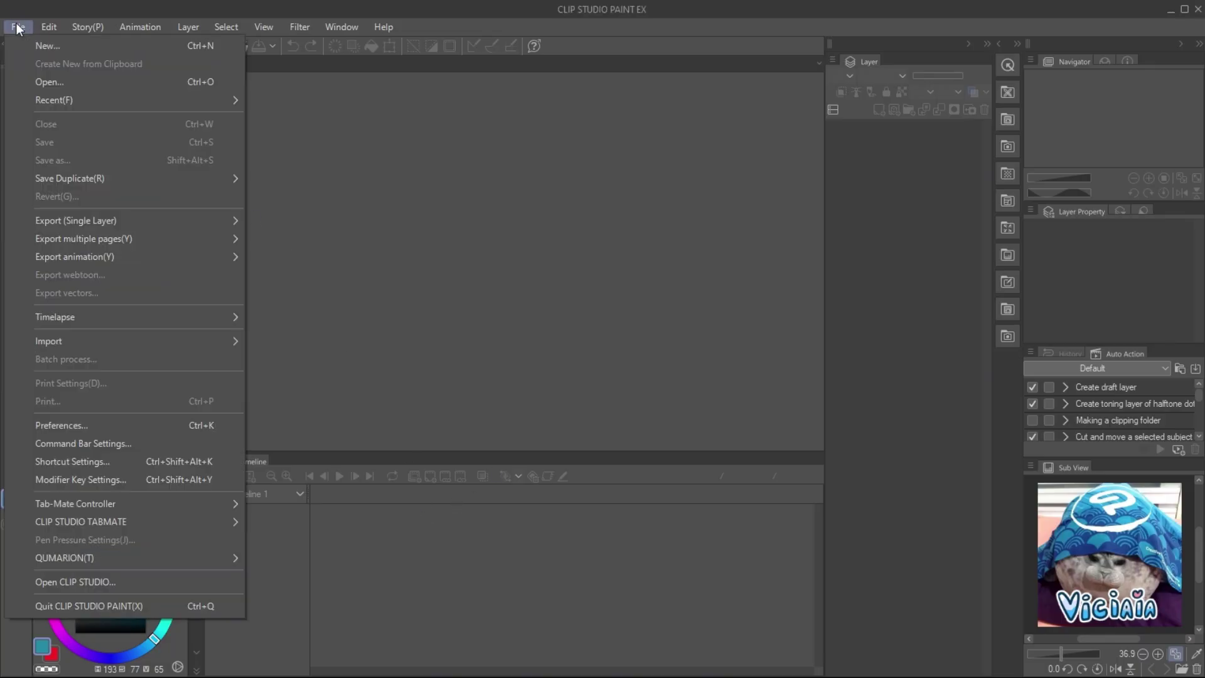
{"action": "left_click", "coordinate": [32, 46]}
{"action": "key", "text": "Return"}
{"action": "left_click", "coordinate": [250, 477]}
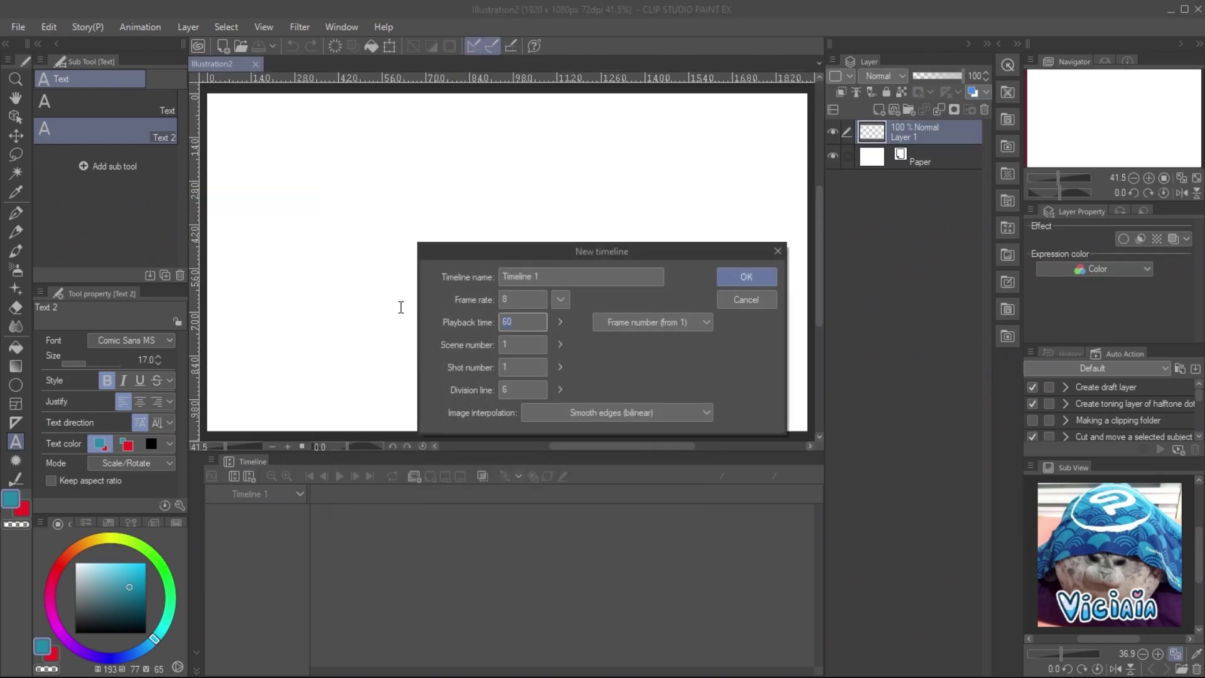
{"action": "left_click", "coordinate": [529, 299]}
{"action": "left_click", "coordinate": [741, 276]}
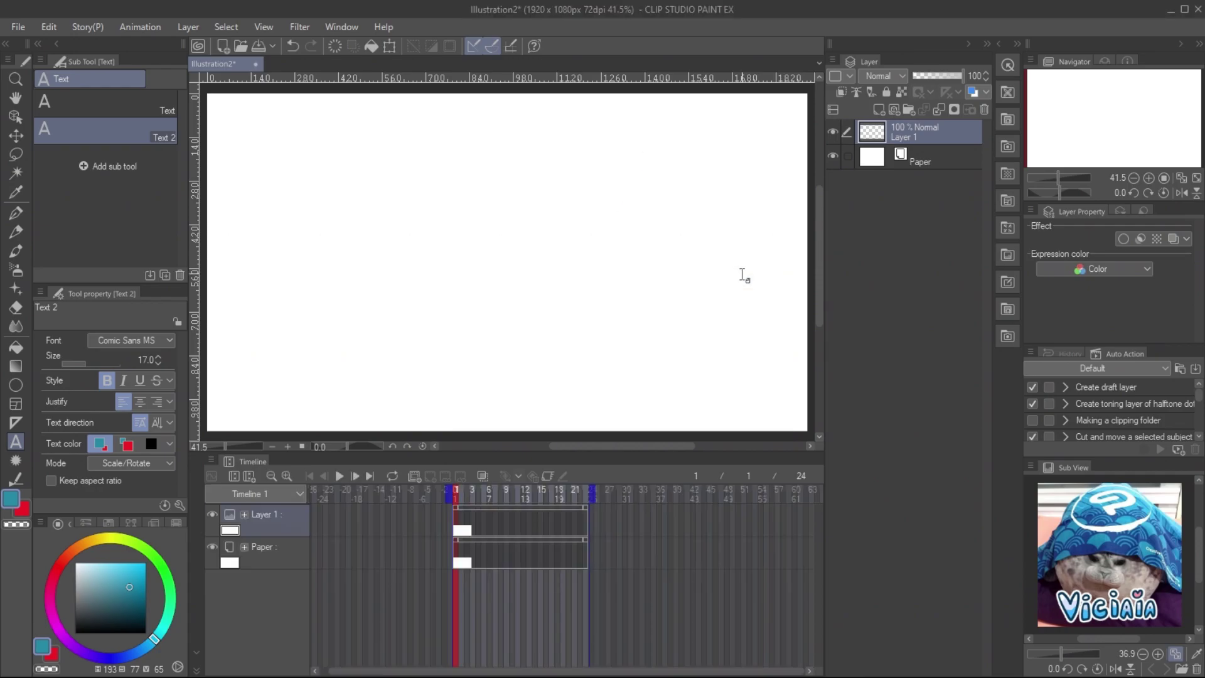
- Add a new animation folder above Layer 1
{"action": "left_click", "coordinate": [286, 476]}
{"action": "left_click", "coordinate": [287, 476]}
{"action": "left_click", "coordinate": [287, 476]}
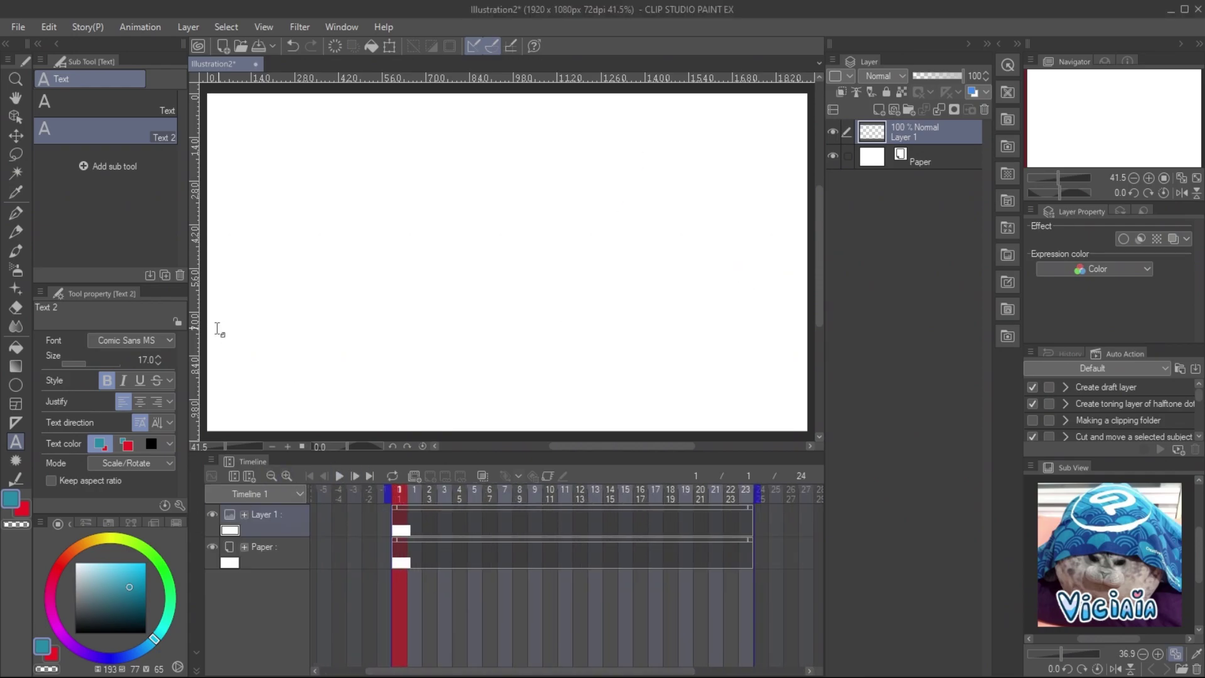
{"action": "left_click", "coordinate": [415, 479]}
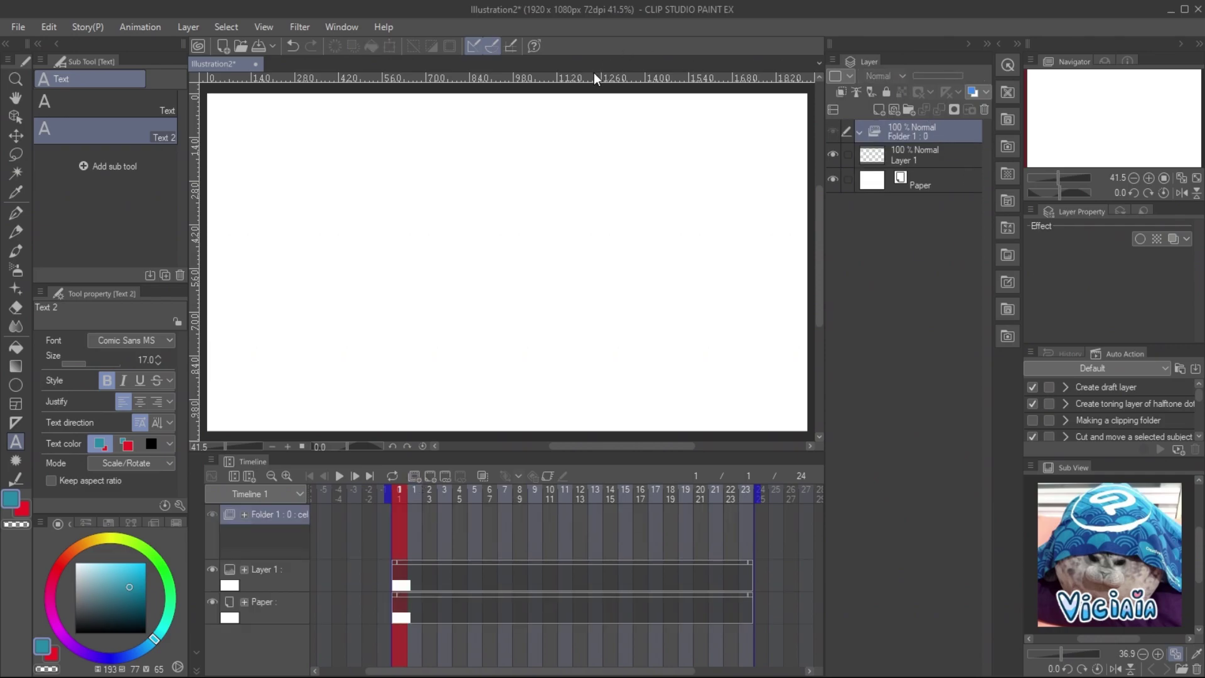
- Import the six myhawkfriend stage images into the animation folder
{"action": "left_click", "coordinate": [20, 27]}
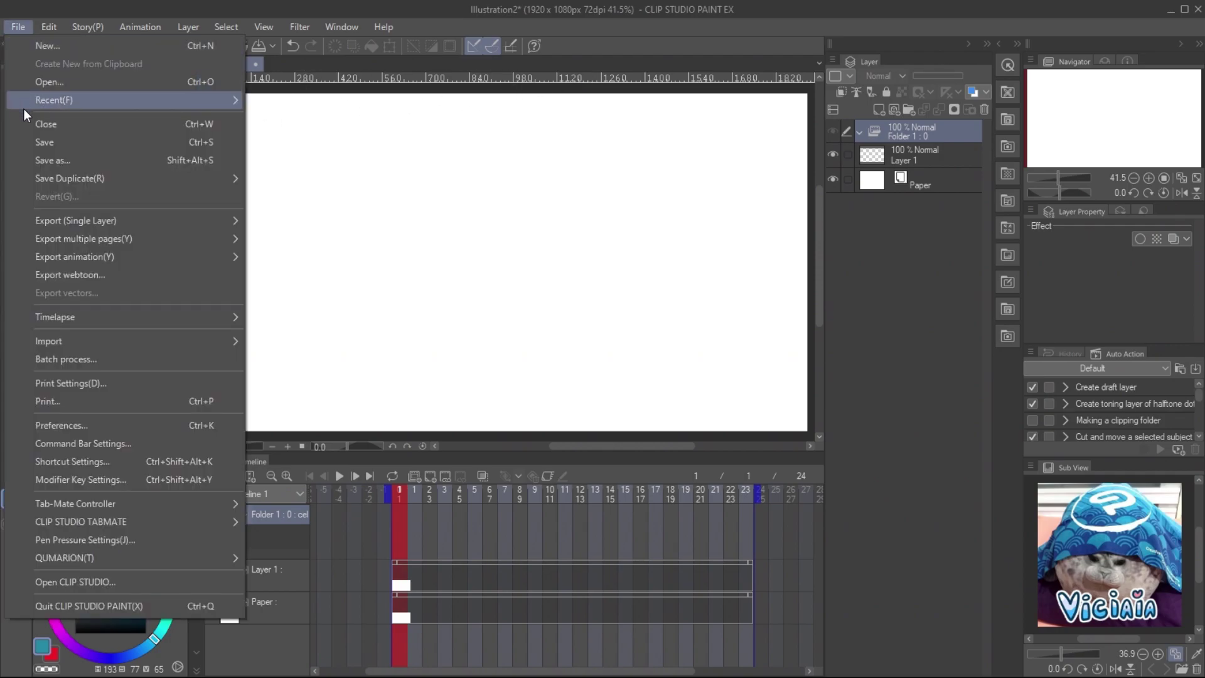
{"action": "mouse_move", "coordinate": [77, 341]}
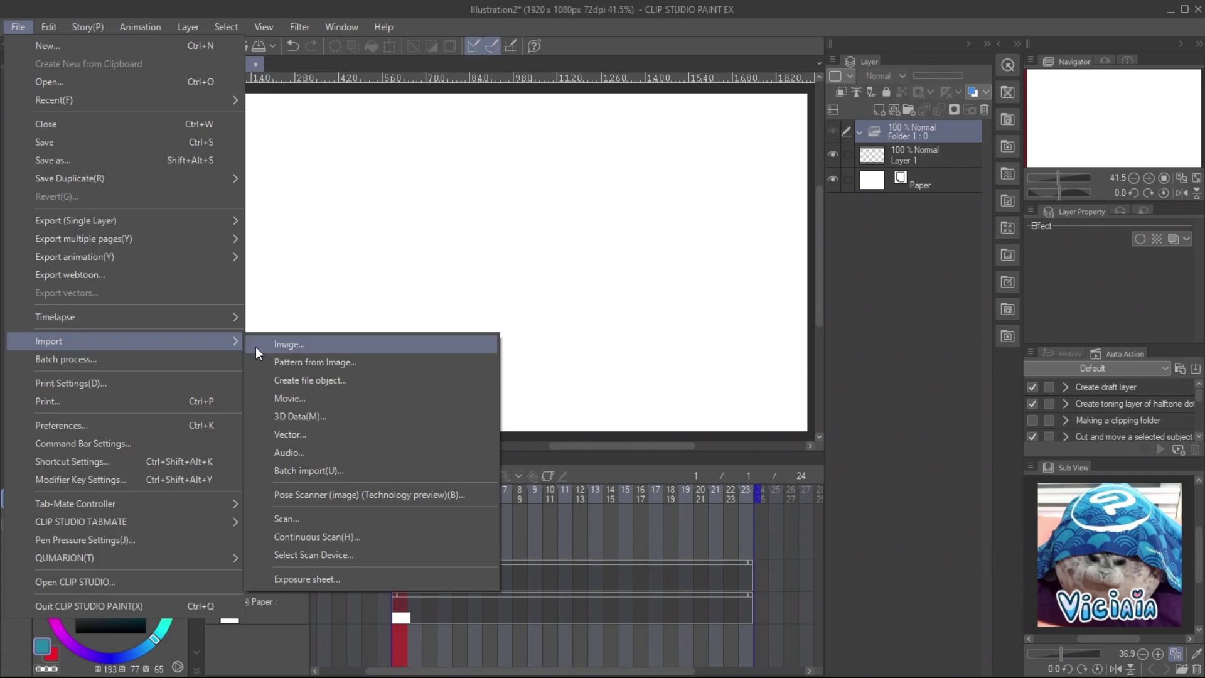
{"action": "left_click", "coordinate": [288, 341]}
{"action": "left_click", "coordinate": [278, 148]}
{"action": "left_click", "coordinate": [273, 243], "text": "shift"}
{"action": "left_click", "coordinate": [692, 492]}
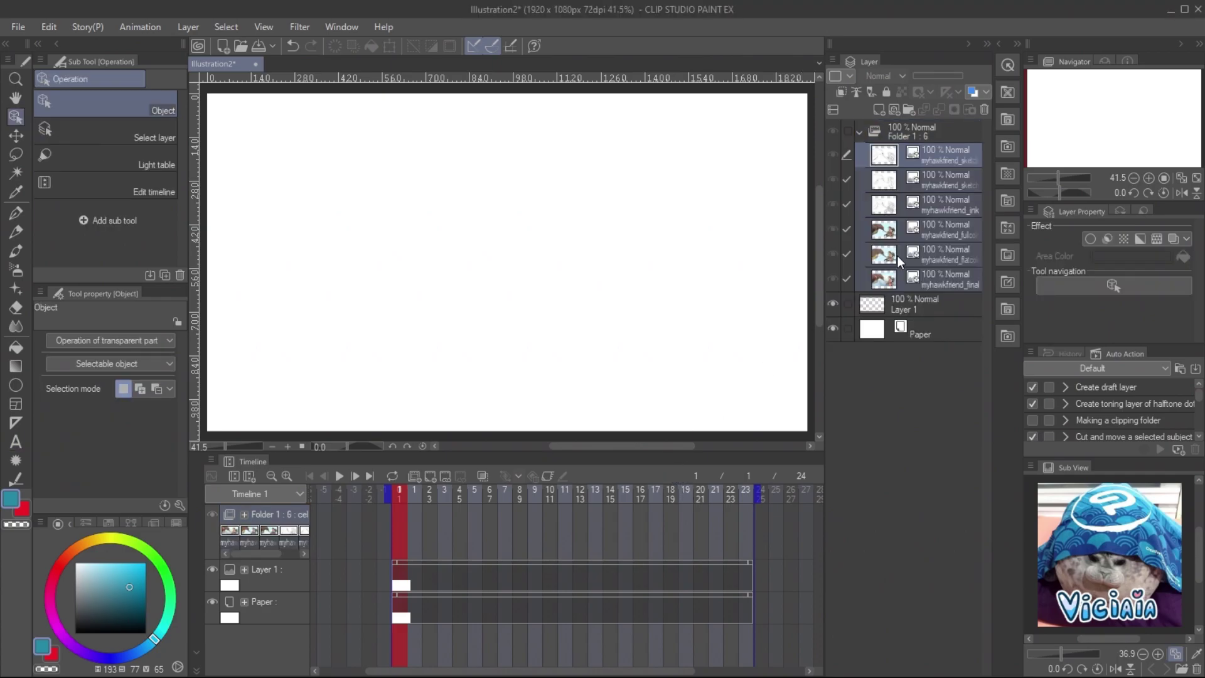
- Assign the sketch images as cels on the first frames of the animation folder's track
{"action": "left_click", "coordinate": [904, 138]}
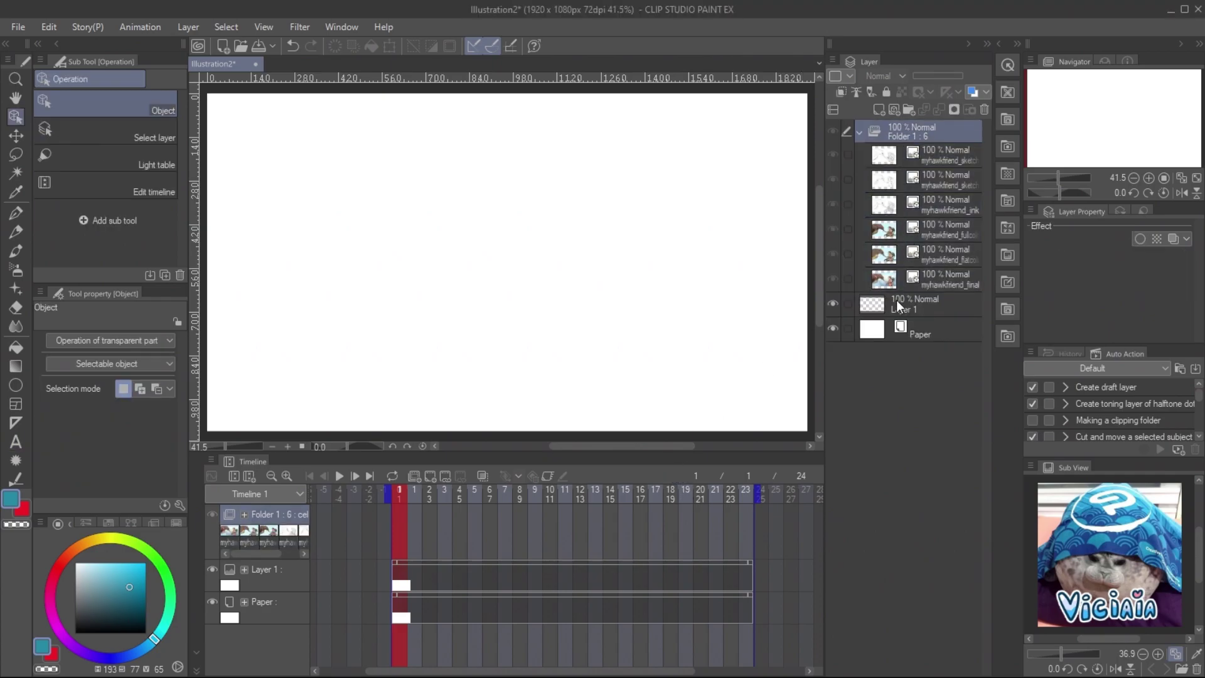
{"action": "left_click", "coordinate": [909, 284]}
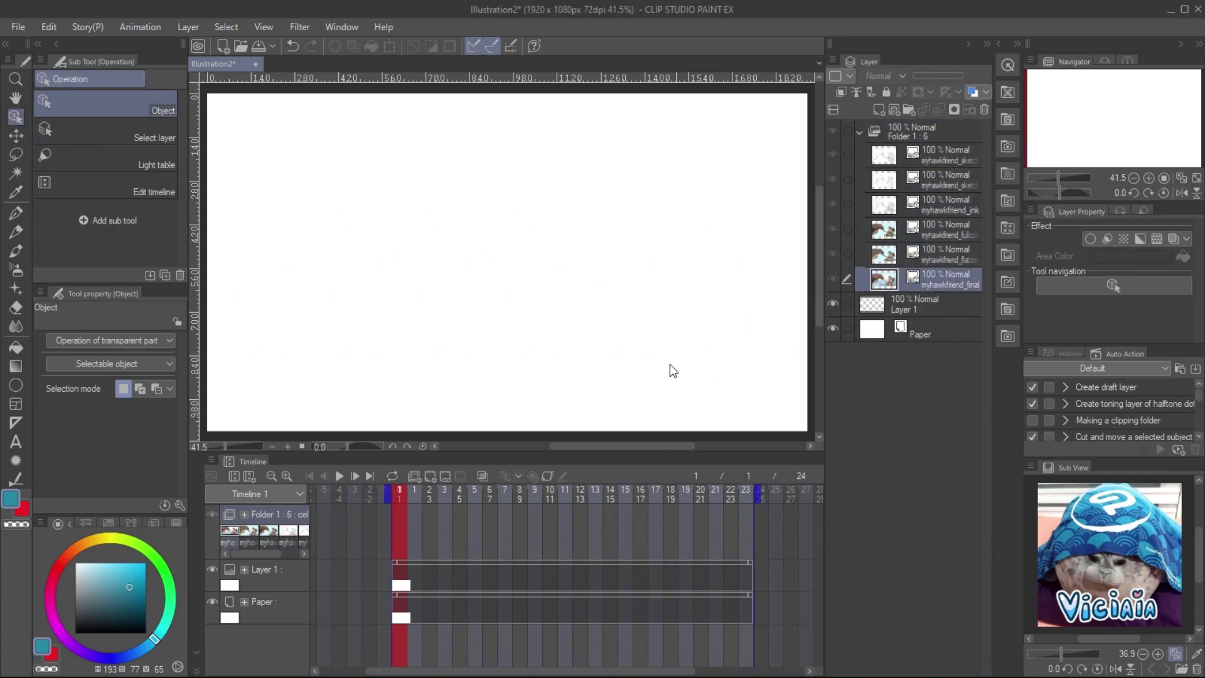
{"action": "right_click", "coordinate": [401, 522]}
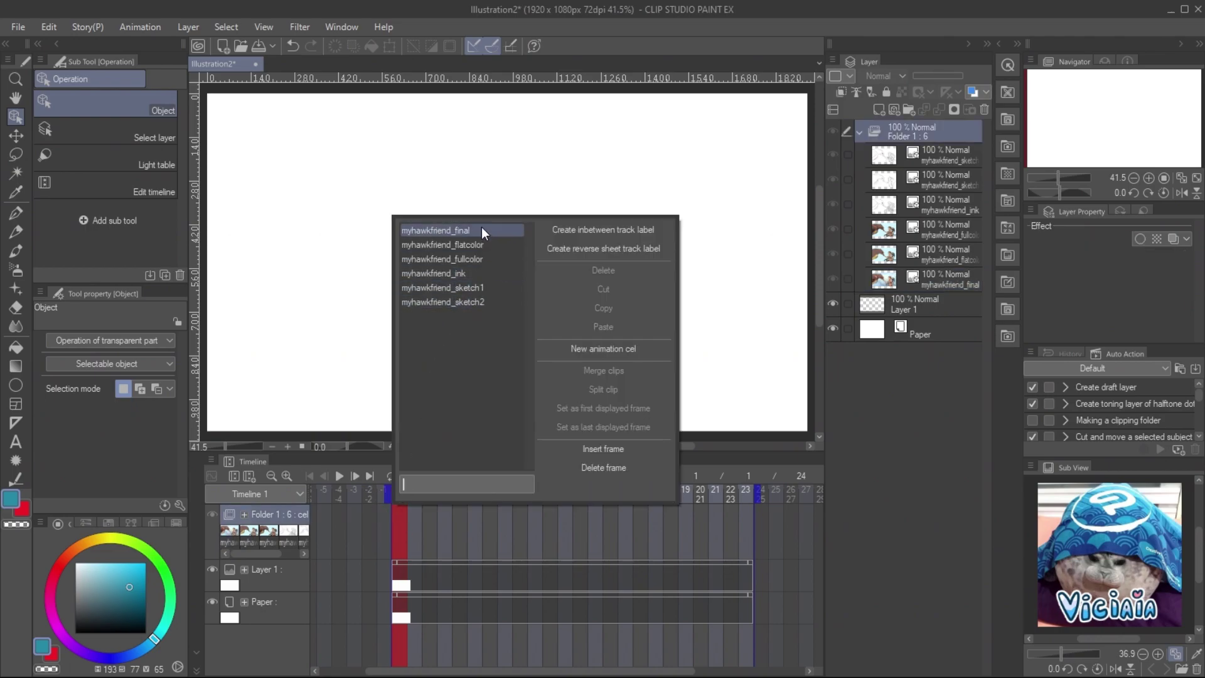
{"action": "left_click", "coordinate": [472, 301]}
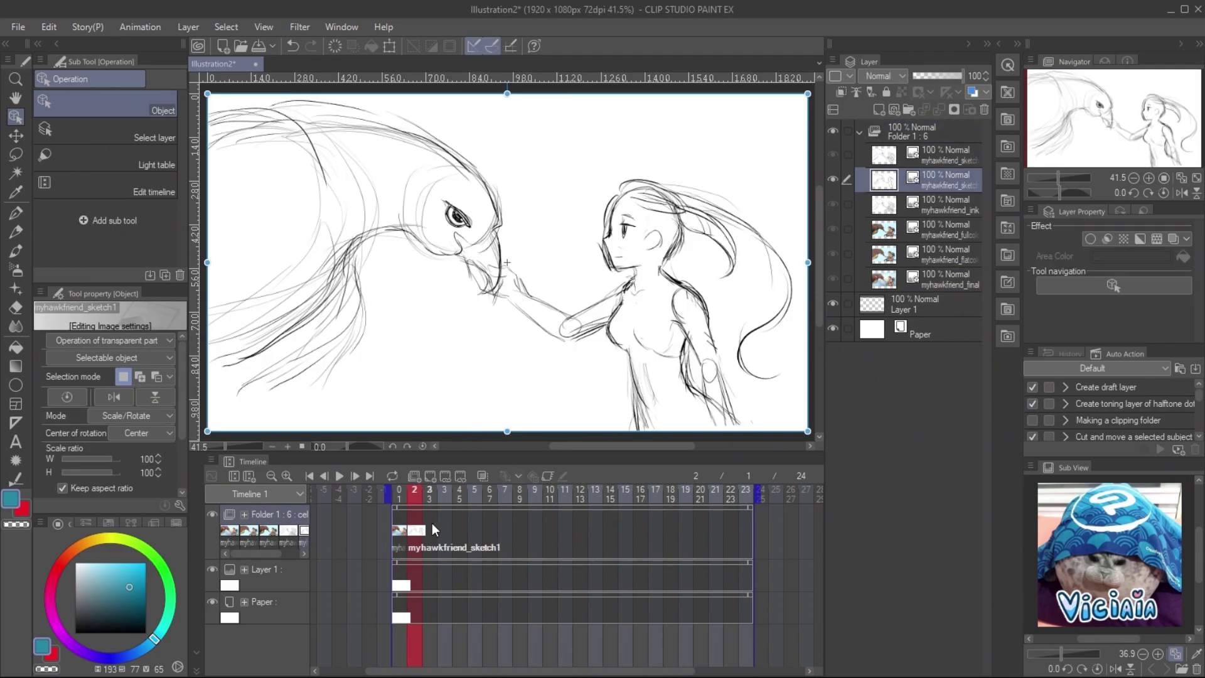
{"action": "right_click", "coordinate": [432, 523]}
{"action": "left_click", "coordinate": [502, 301]}
- Assign the myhawkfriend_ink, myhawkfriend_flatcolor and myhawkfriend_final cels to frames after the sketches
{"action": "right_click", "coordinate": [445, 526]}
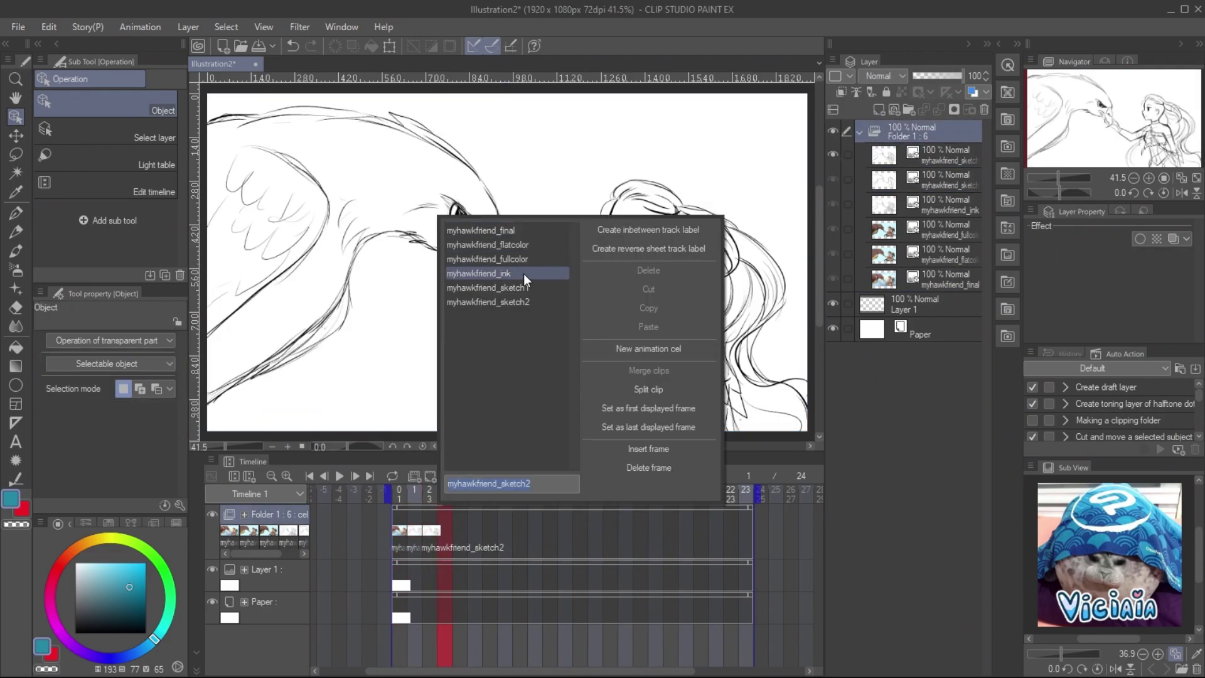
{"action": "left_click", "coordinate": [523, 273]}
{"action": "right_click", "coordinate": [478, 522]}
{"action": "left_click", "coordinate": [547, 245]}
{"action": "right_click", "coordinate": [491, 529]}
{"action": "left_click", "coordinate": [541, 231]}
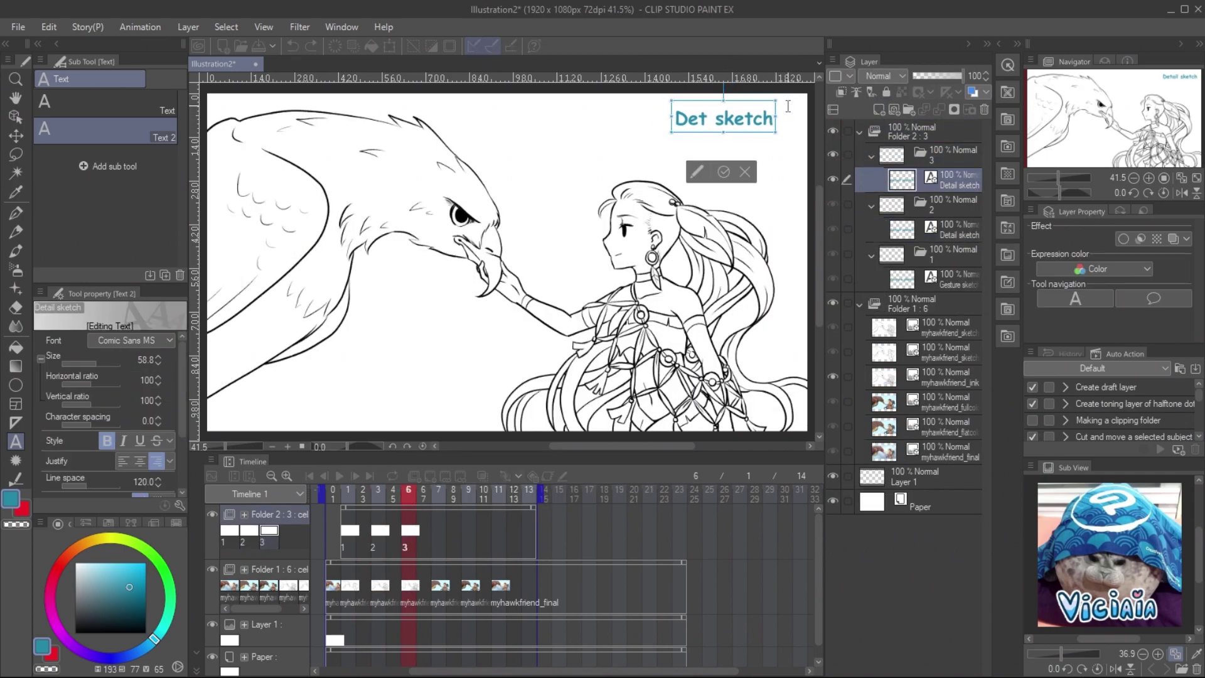
- Delete the last characters of the title text being edited on cel 2 of the text animation folder
{"action": "key", "text": "BackSpace"}
{"action": "key", "text": "BackSpace"}
{"action": "key", "text": "BackSpace"}
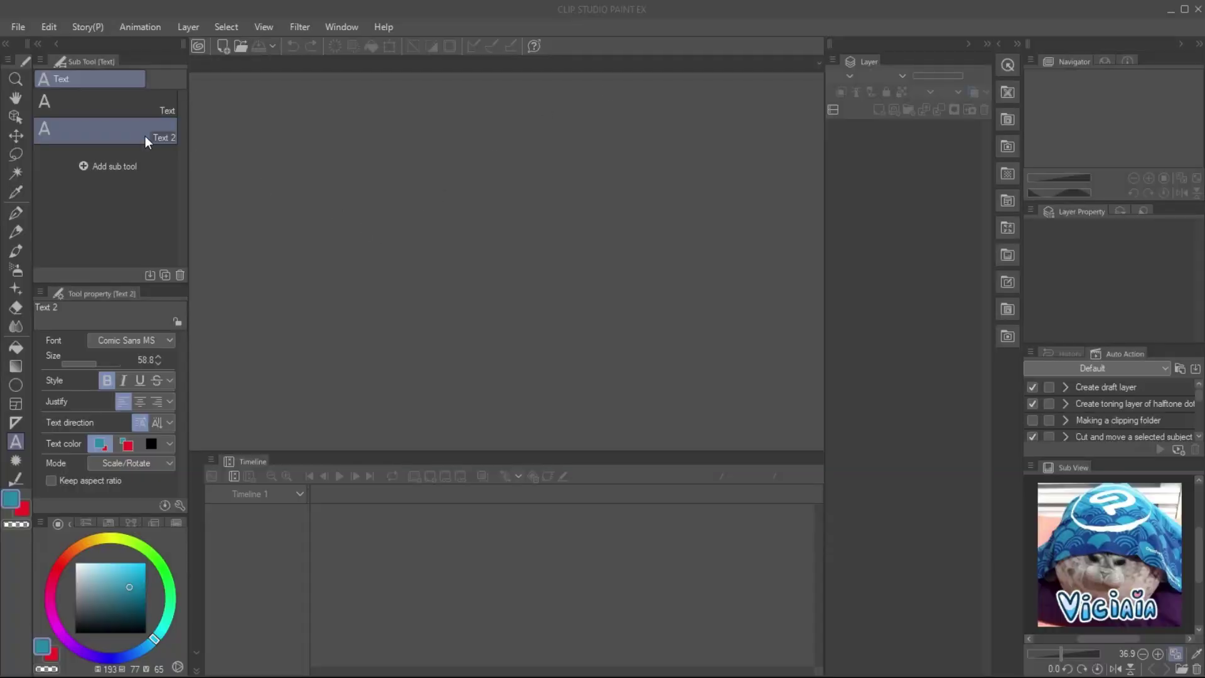
- Create another new illustration and give it a timeline with frame rate 1 and playback time 24
{"action": "left_click", "coordinate": [18, 26]}
{"action": "left_click", "coordinate": [29, 44]}
{"action": "left_click", "coordinate": [657, 133]}
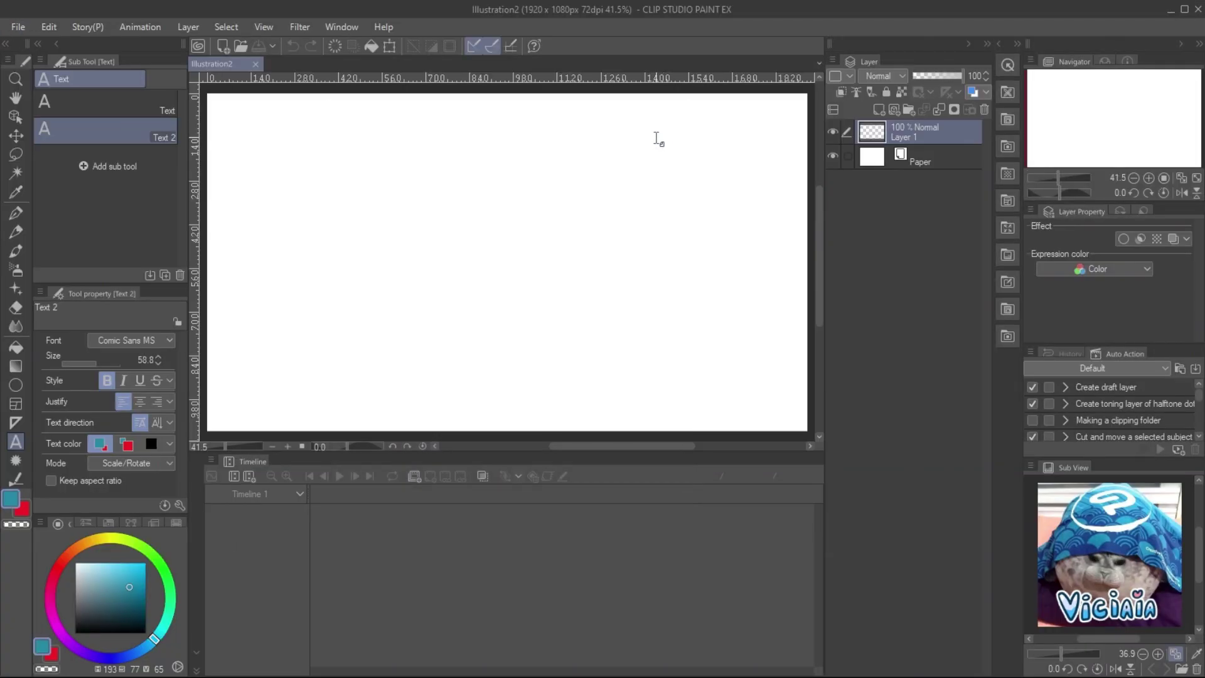
{"action": "left_click", "coordinate": [248, 475]}
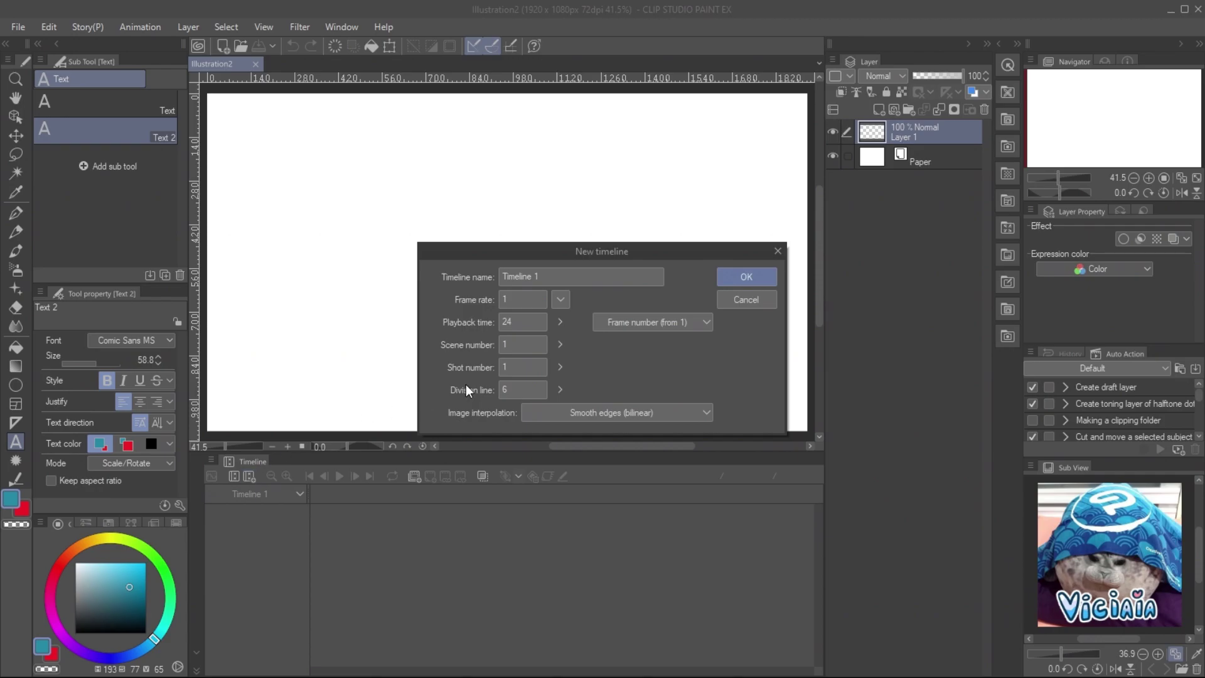
{"action": "left_click", "coordinate": [773, 275]}
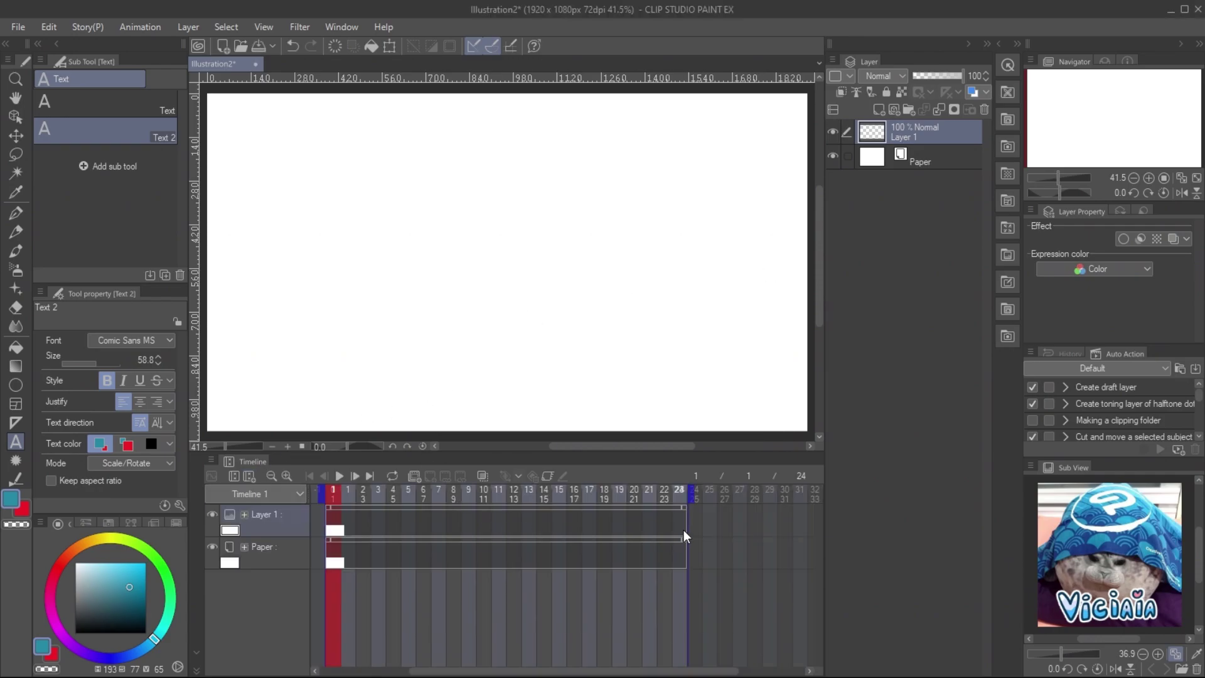
- Import the myhawkfriendrecord60s.mp4 recording as a file object
{"action": "left_click", "coordinate": [18, 27]}
{"action": "mouse_move", "coordinate": [89, 341]}
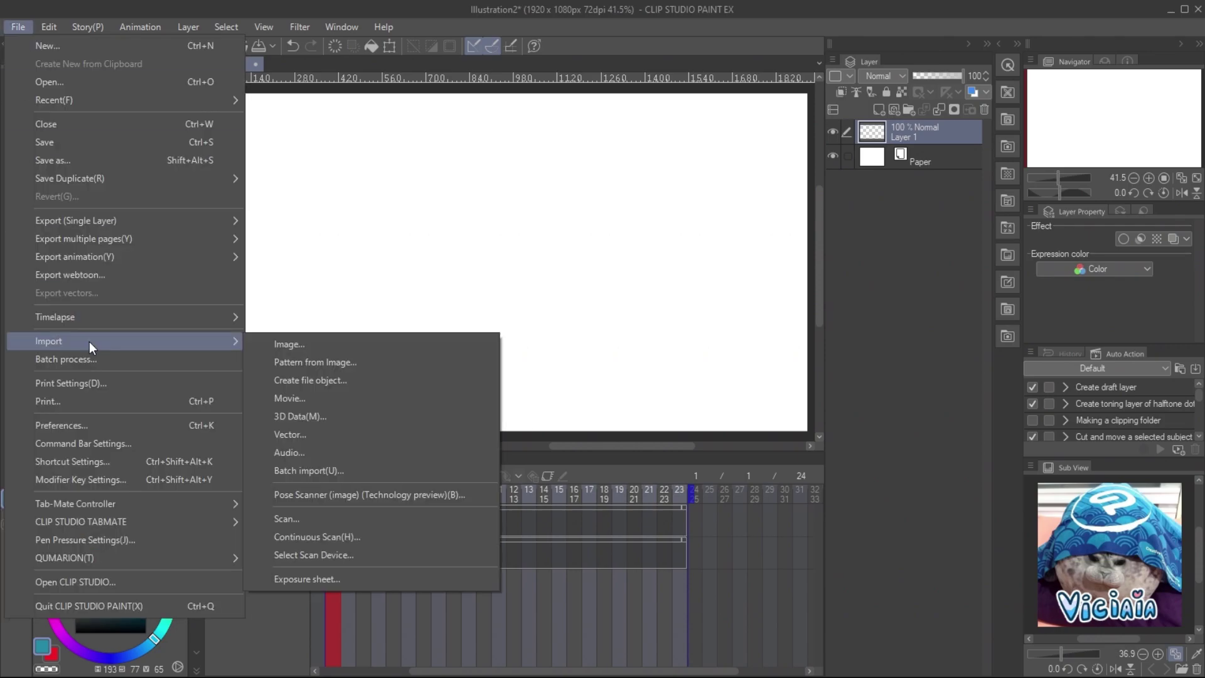
{"action": "left_click", "coordinate": [356, 381]}
{"action": "left_click", "coordinate": [352, 217]}
{"action": "left_click", "coordinate": [713, 497]}
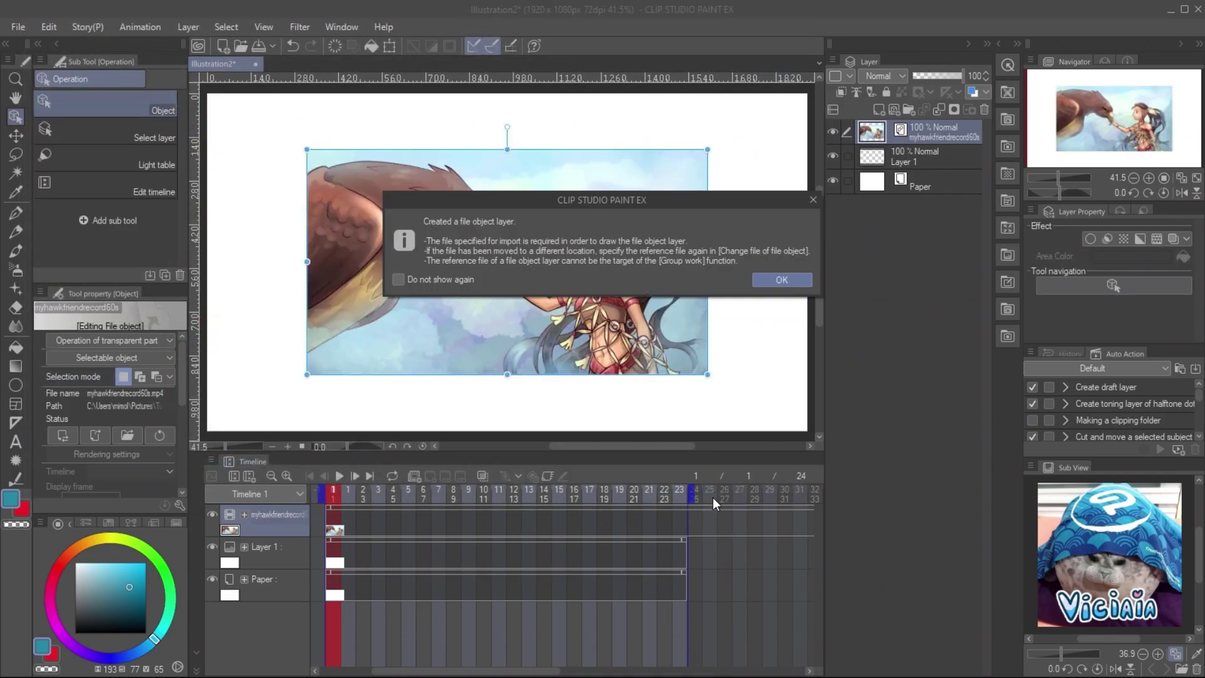
{"action": "key", "text": "Return"}
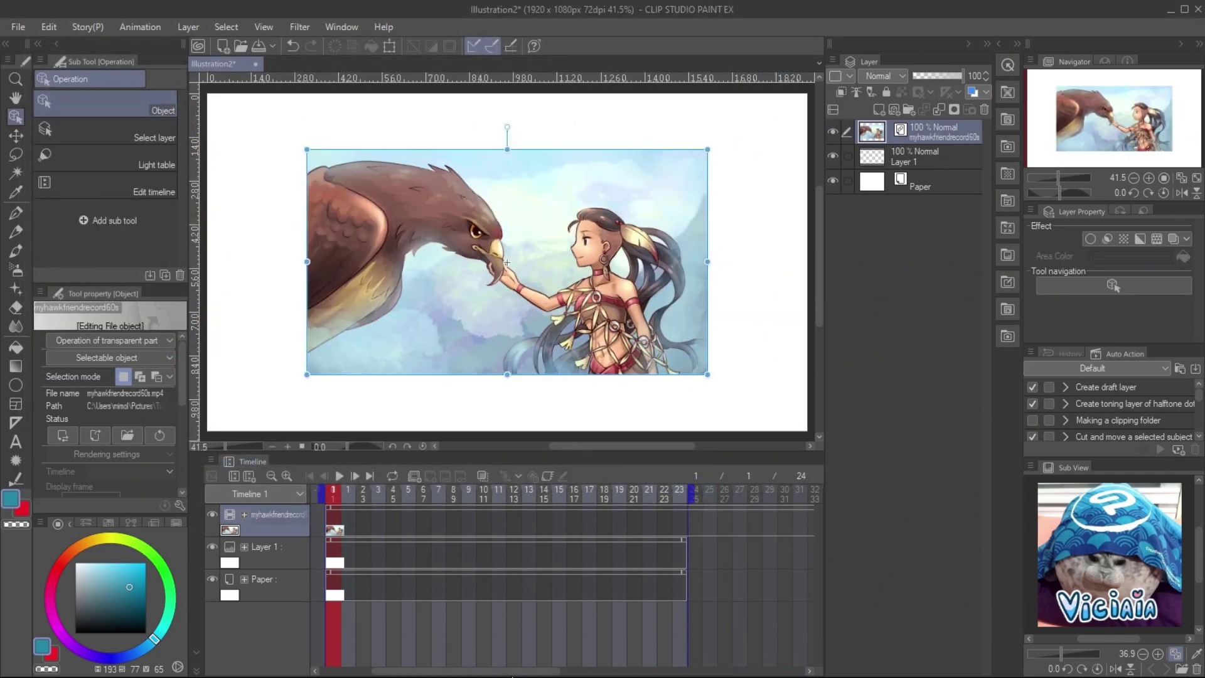
- Enlarge the imported recording from two opposite corners so it fills the whole canvas
{"action": "mouse_move", "coordinate": [508, 673]}
{"action": "left_mouse_down"}
{"action": "mouse_move", "coordinate": [760, 671]}
{"action": "mouse_move", "coordinate": [491, 653]}
{"action": "mouse_move", "coordinate": [501, 654]}
{"action": "left_mouse_up"}
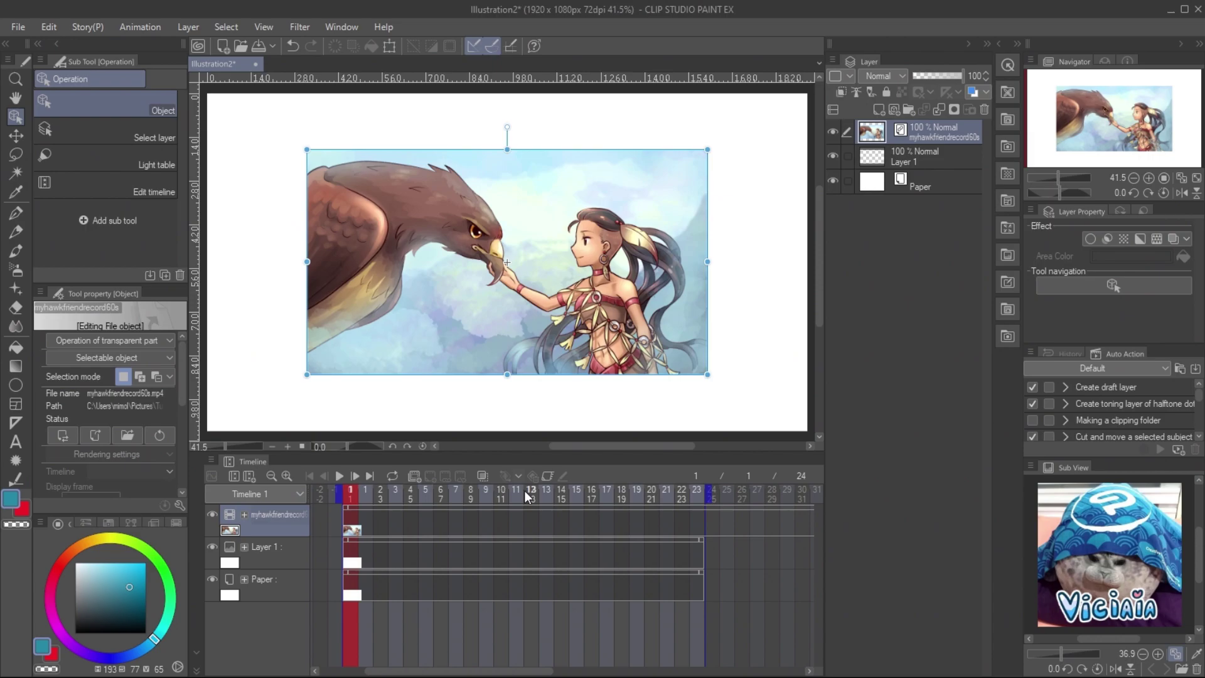
{"action": "left_click_drag", "start_coordinate": [708, 373], "coordinate": [807, 430]}
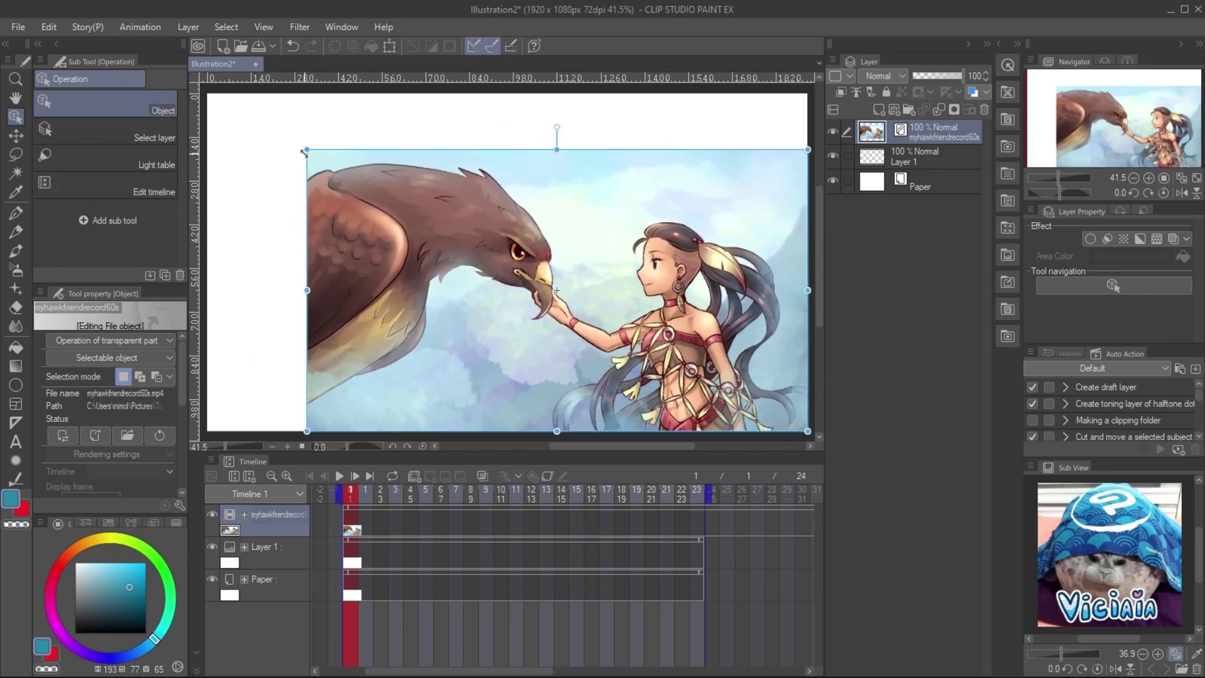
{"action": "left_click_drag", "start_coordinate": [305, 152], "coordinate": [207, 94]}
- Scrub the recording to frame 21, and shift its clip to begin one frame before the timeline's start
{"action": "left_click", "coordinate": [366, 493]}
{"action": "mouse_move", "coordinate": [365, 495]}
{"action": "left_mouse_down"}
{"action": "mouse_move", "coordinate": [352, 495]}
{"action": "mouse_move", "coordinate": [649, 499]}
{"action": "left_mouse_up"}
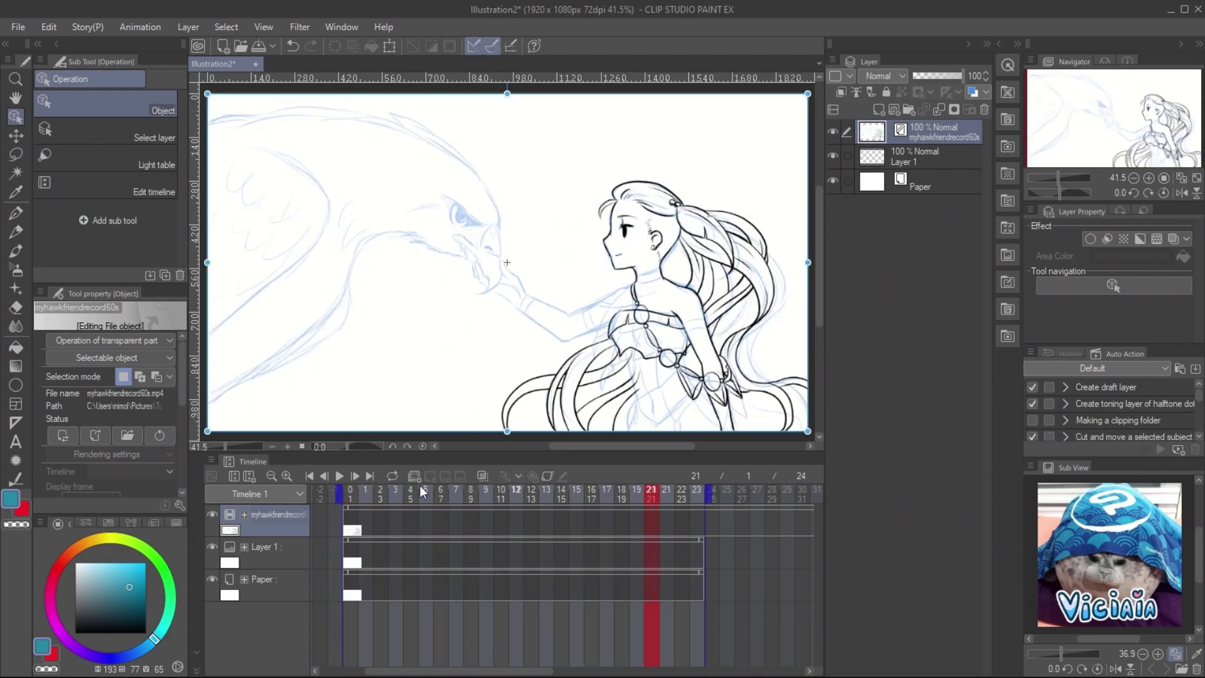
{"action": "left_click_drag", "start_coordinate": [359, 492], "coordinate": [365, 499]}
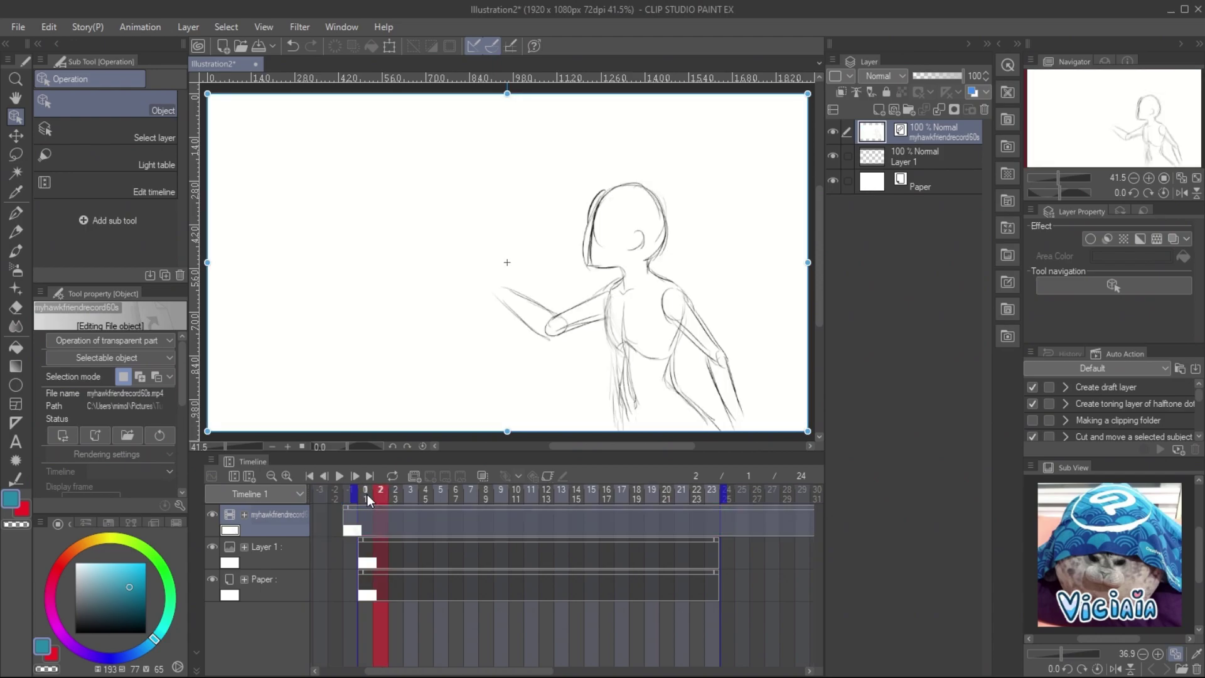
{"action": "left_click", "coordinate": [367, 495]}
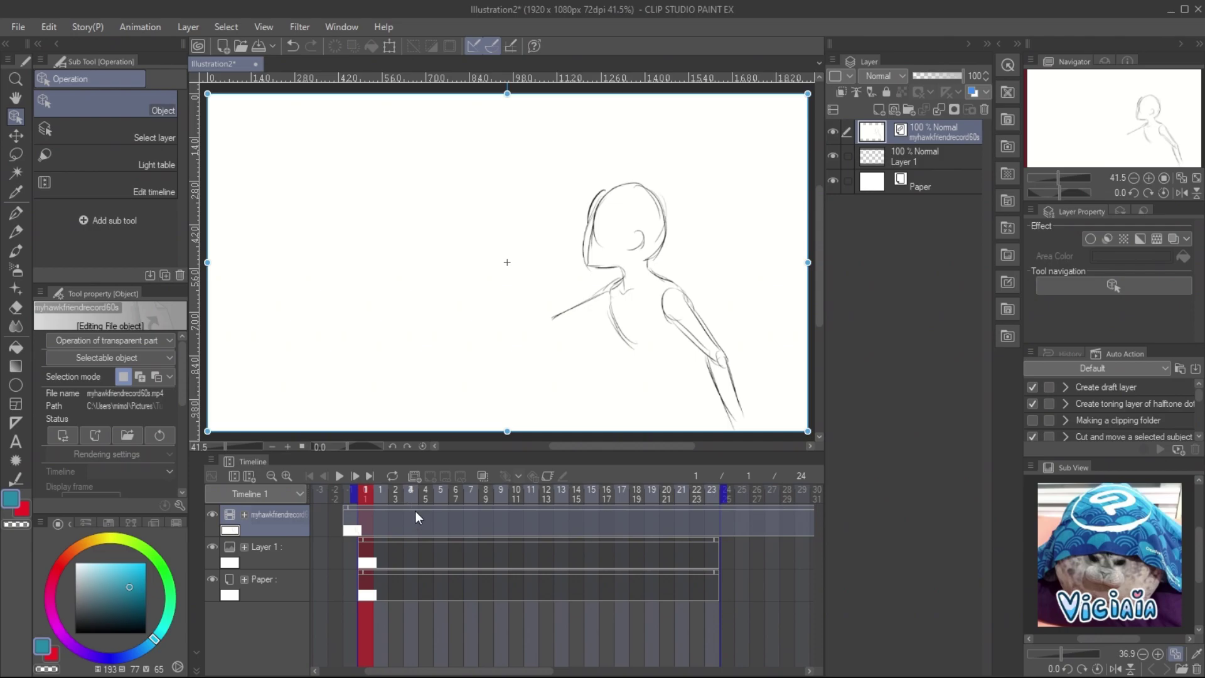
- Export frames 1 to 24 as a 1920 × 1080 PNG image sequence into the keyframes folder at frame rate 1
{"action": "left_click", "coordinate": [18, 28]}
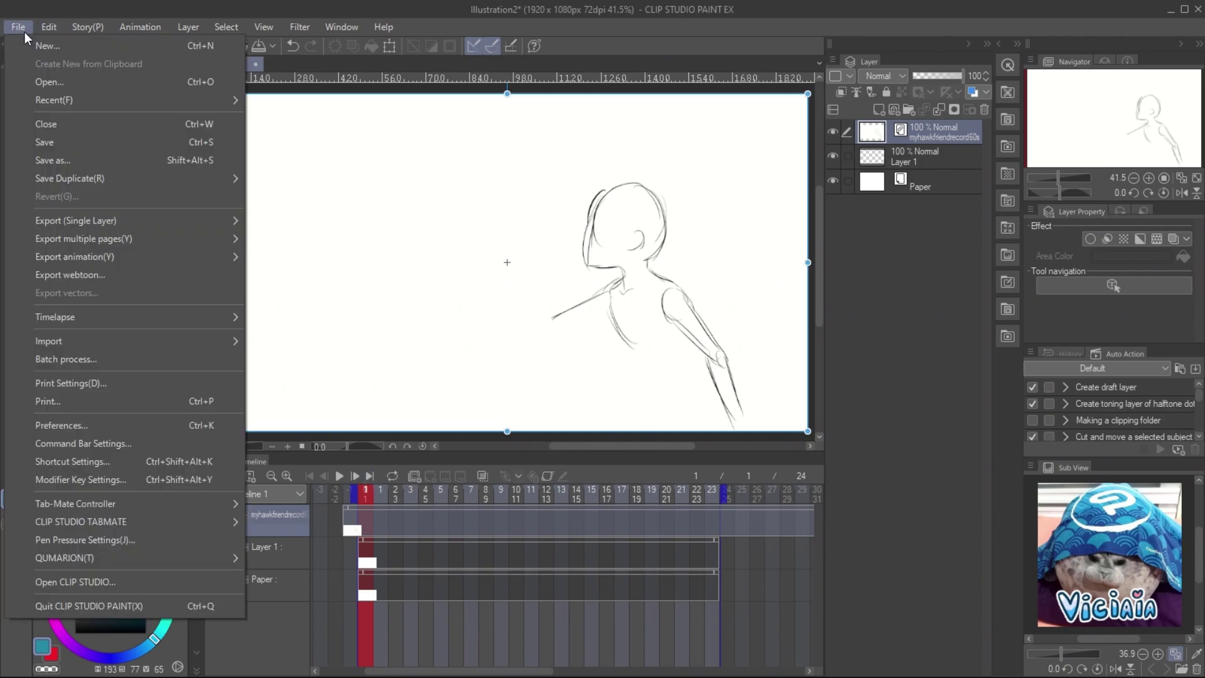
{"action": "mouse_move", "coordinate": [120, 232]}
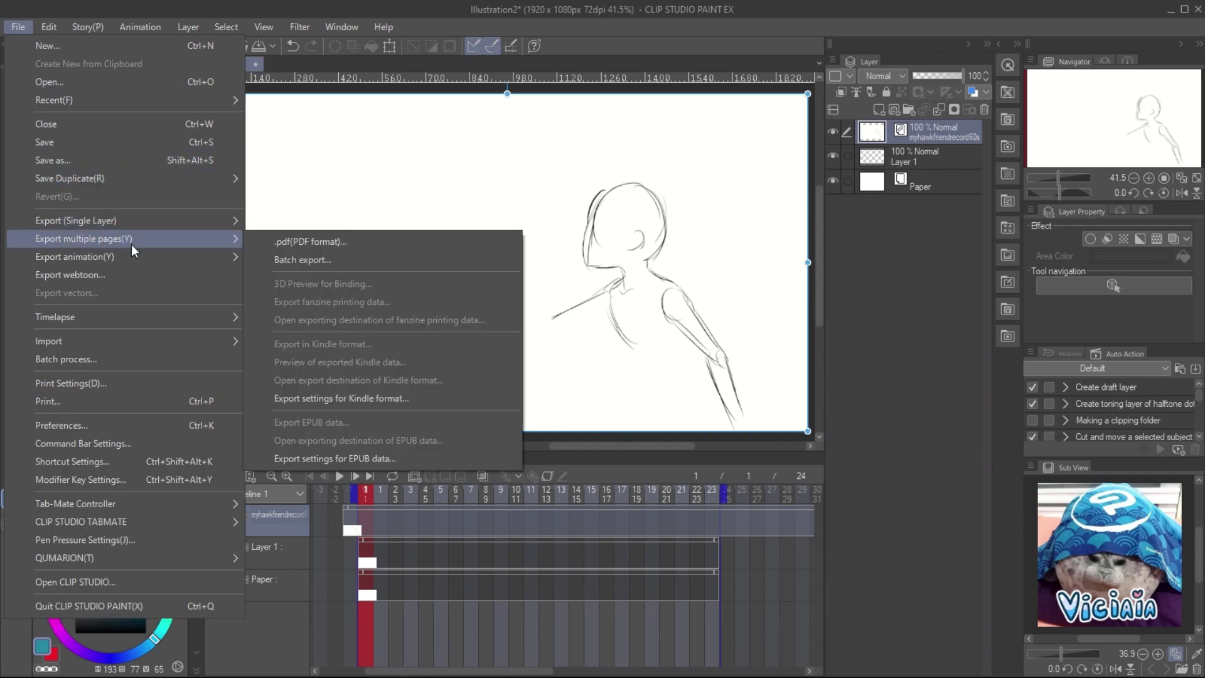
{"action": "mouse_move", "coordinate": [137, 256]}
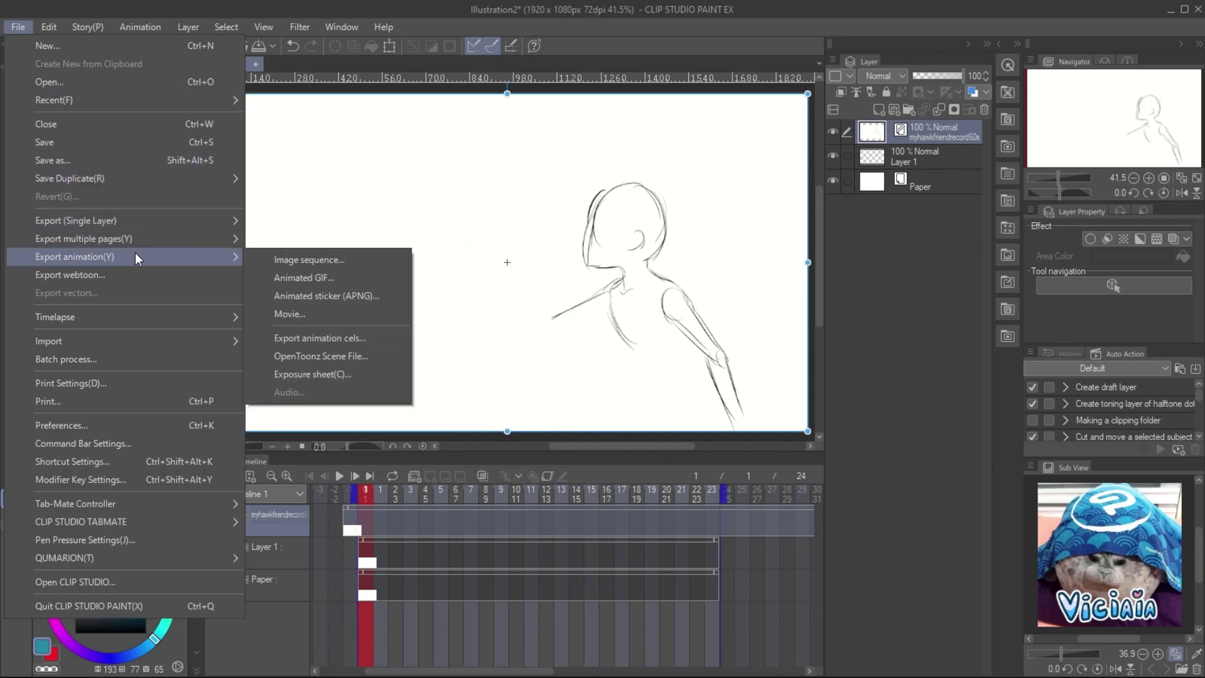
{"action": "left_click", "coordinate": [294, 262]}
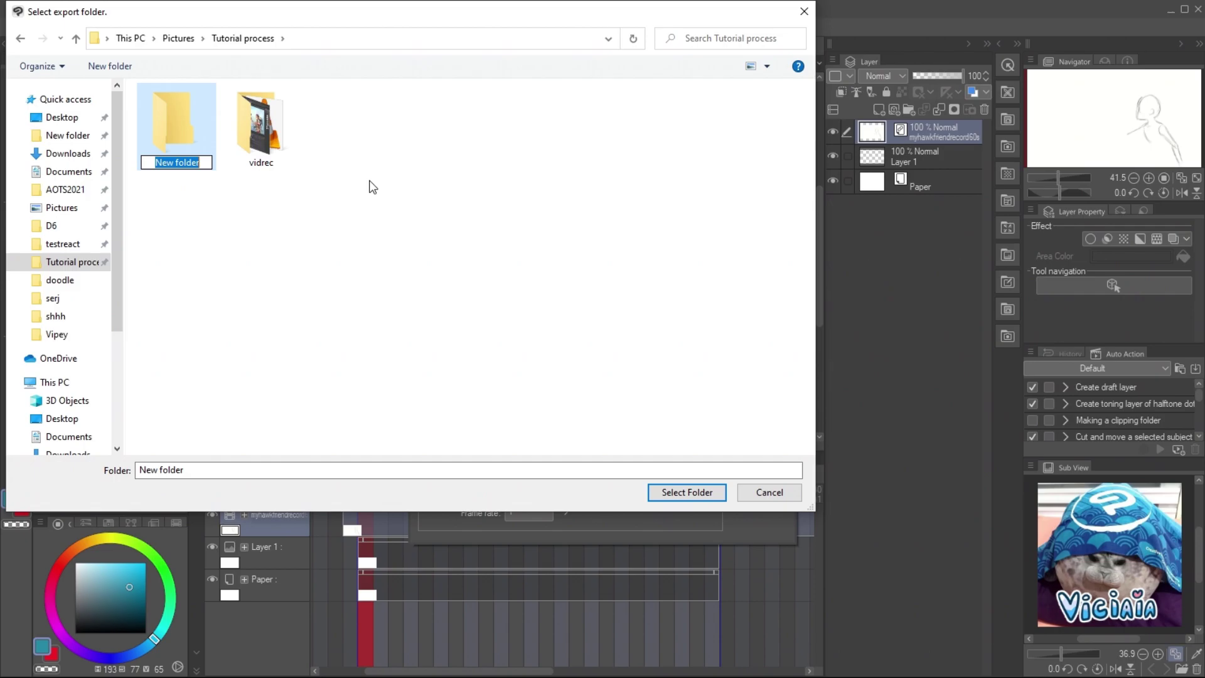
{"action": "type", "text": "keyframes"}
{"action": "key", "text": "Return"}
{"action": "key", "text": "Return"}
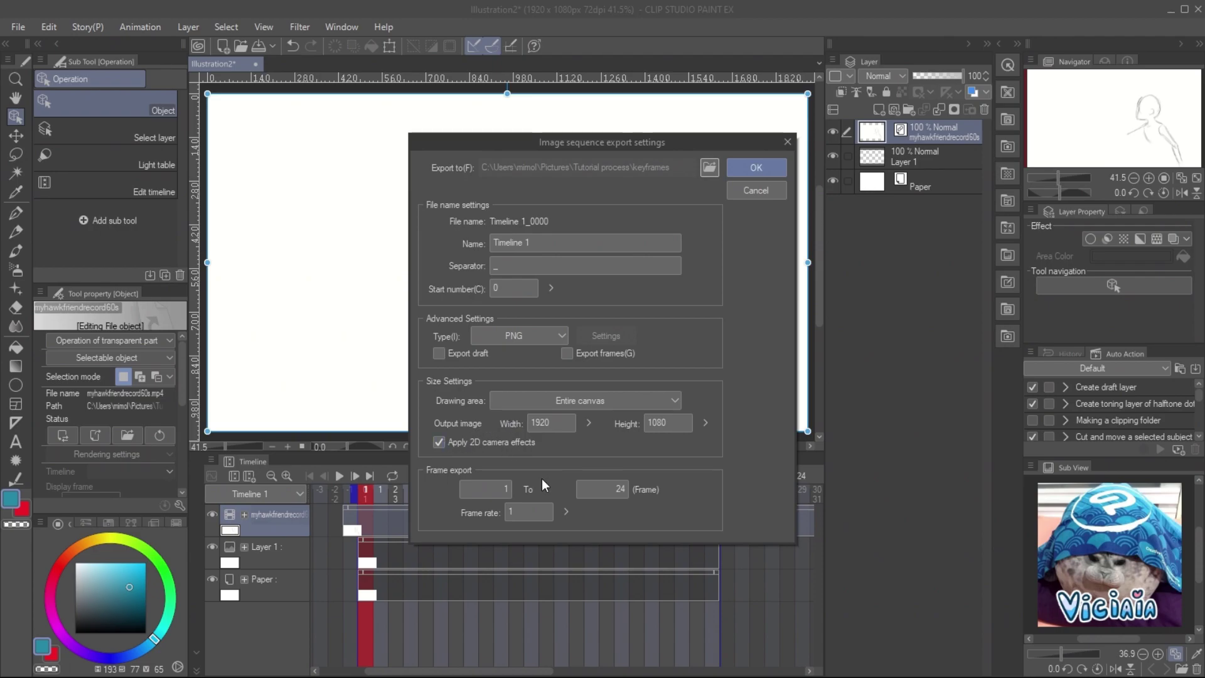
{"action": "left_click", "coordinate": [776, 166]}
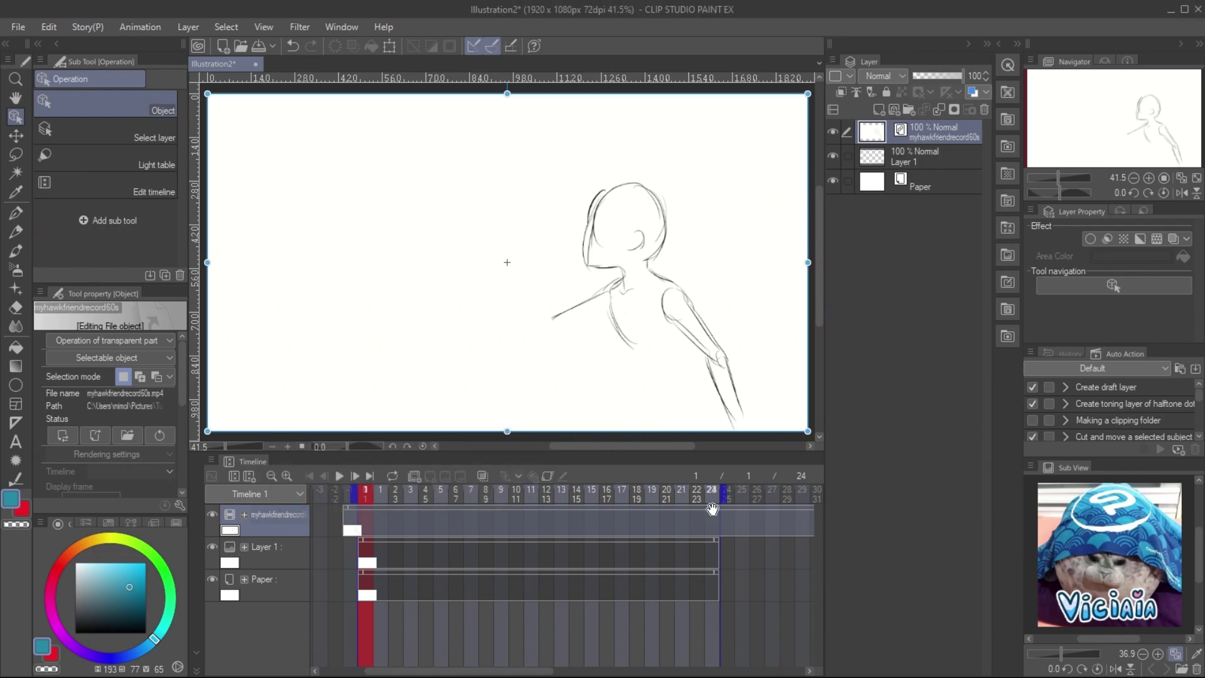
- Look through the exported images in the keyframes folder in File Explorer, and return to the illustration's timeline at frame 24
{"action": "key", "text": "alt+Tab"}
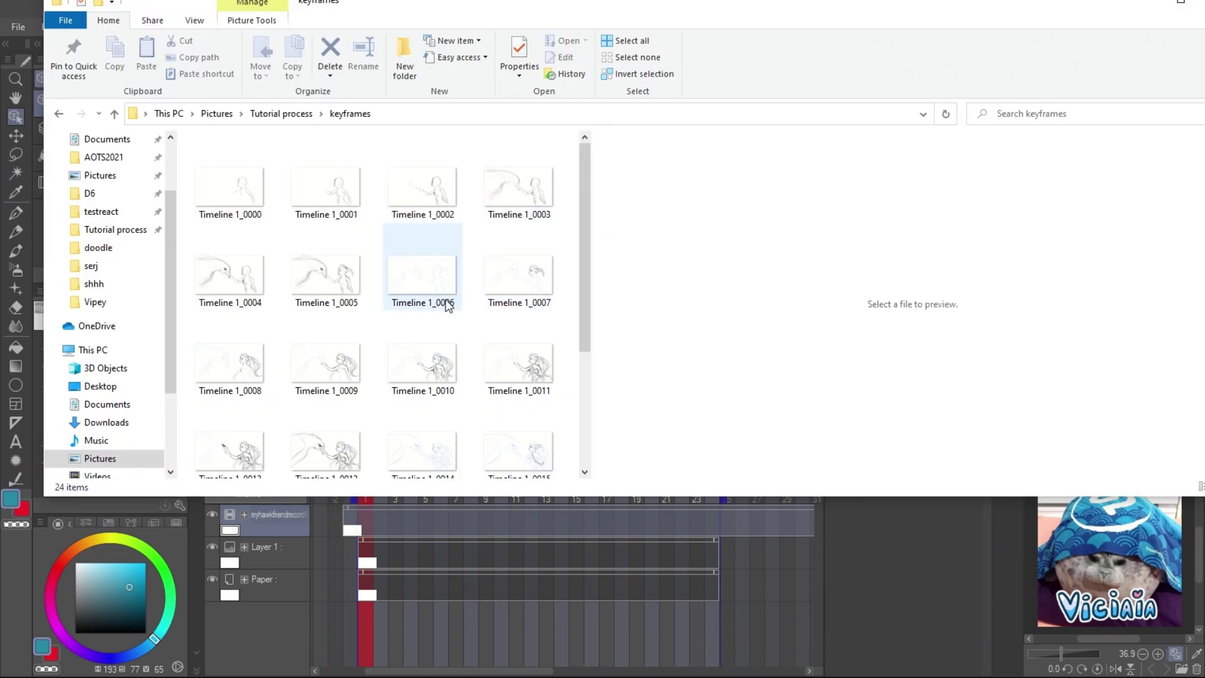
{"action": "left_click_drag", "start_coordinate": [581, 260], "coordinate": [567, 399]}
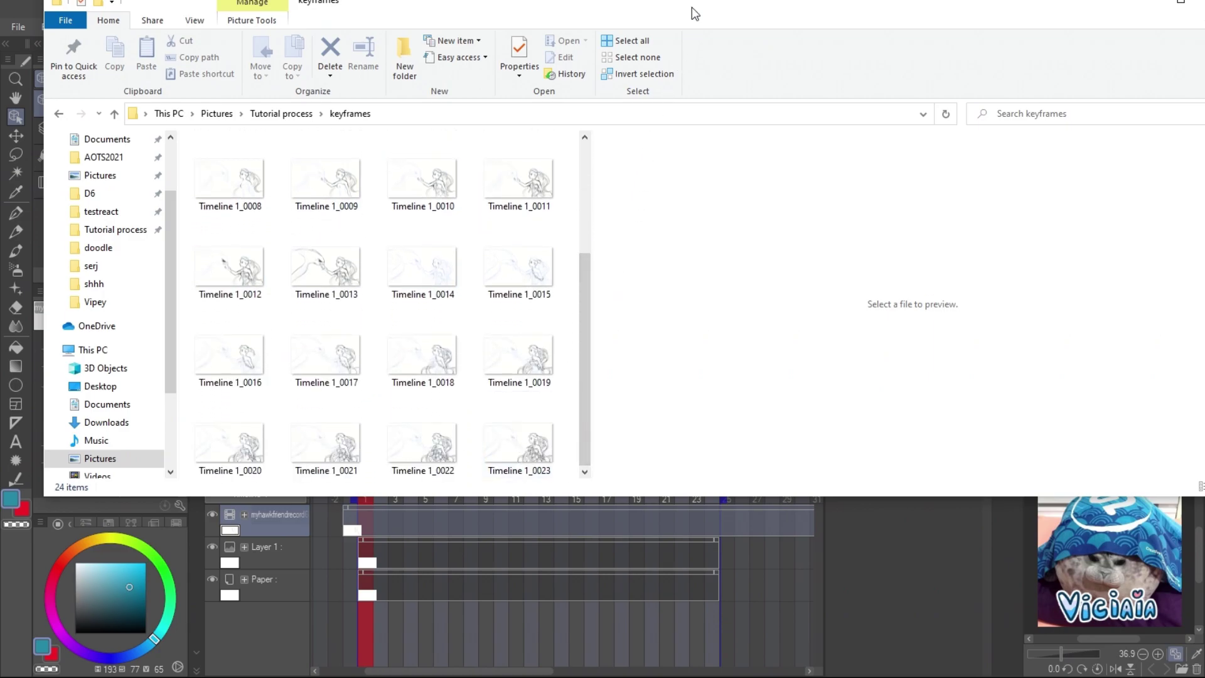
{"action": "left_click", "coordinate": [712, 517]}
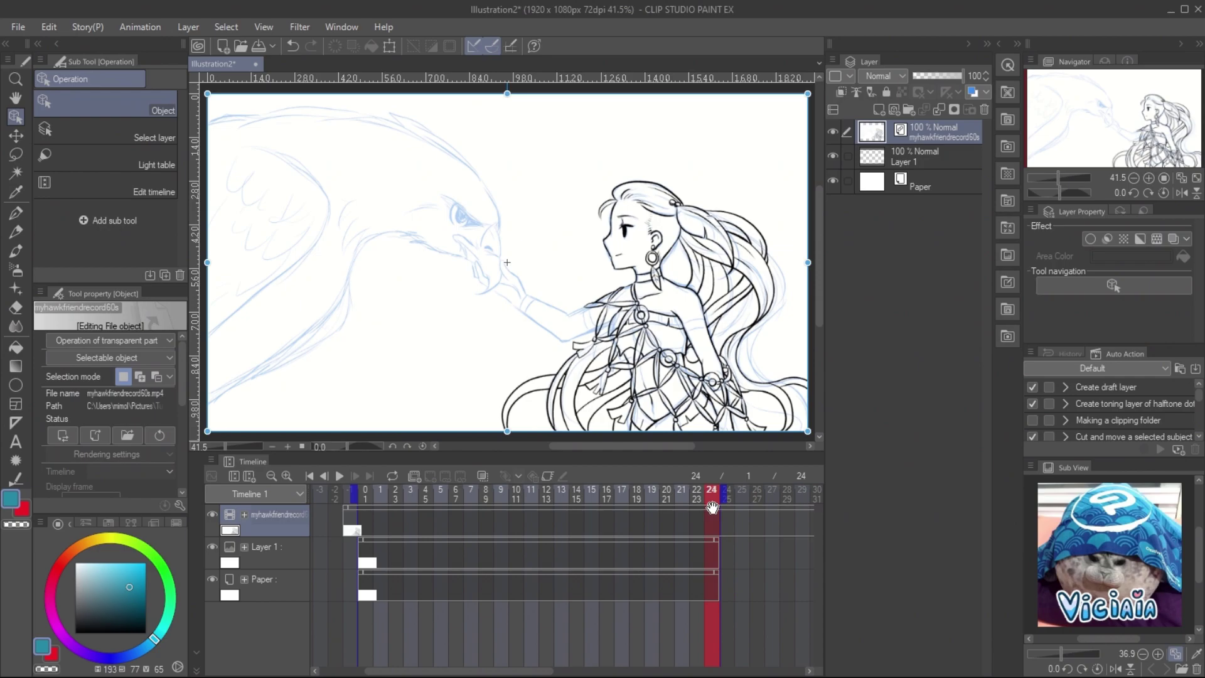
- Shift the recording's clip earlier on the timeline so its next 24 frames fall within the playback range
{"action": "left_click", "coordinate": [712, 508]}
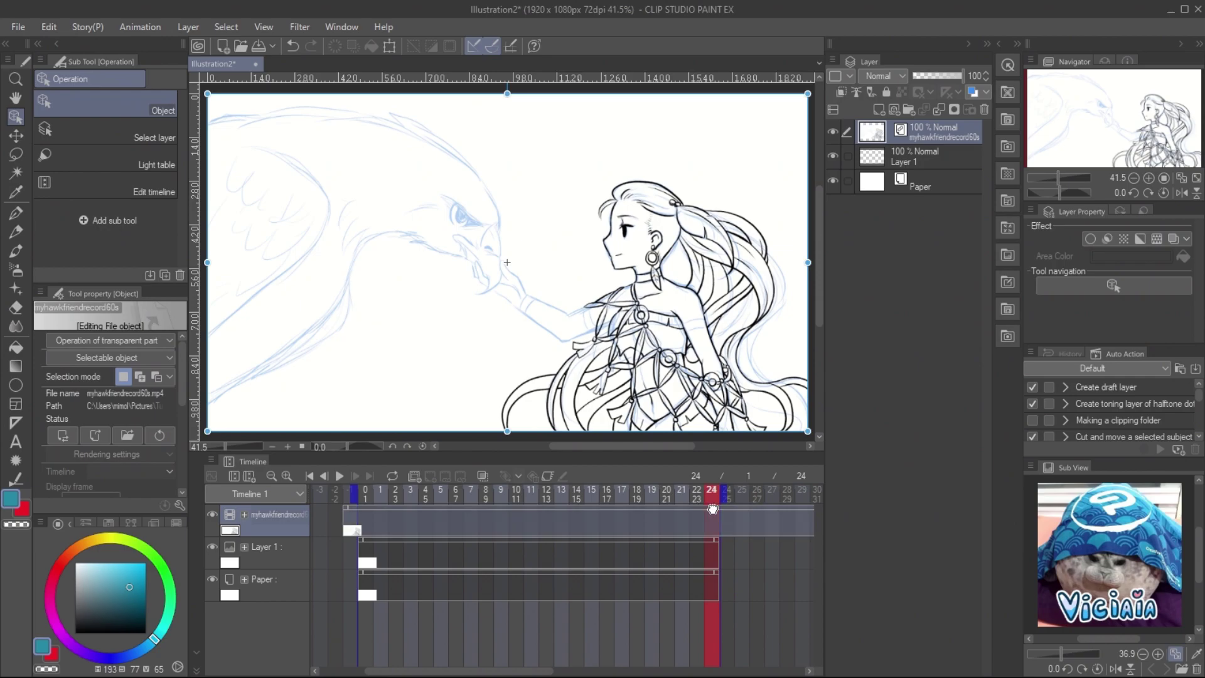
{"action": "left_click_drag", "start_coordinate": [712, 509], "coordinate": [519, 502]}
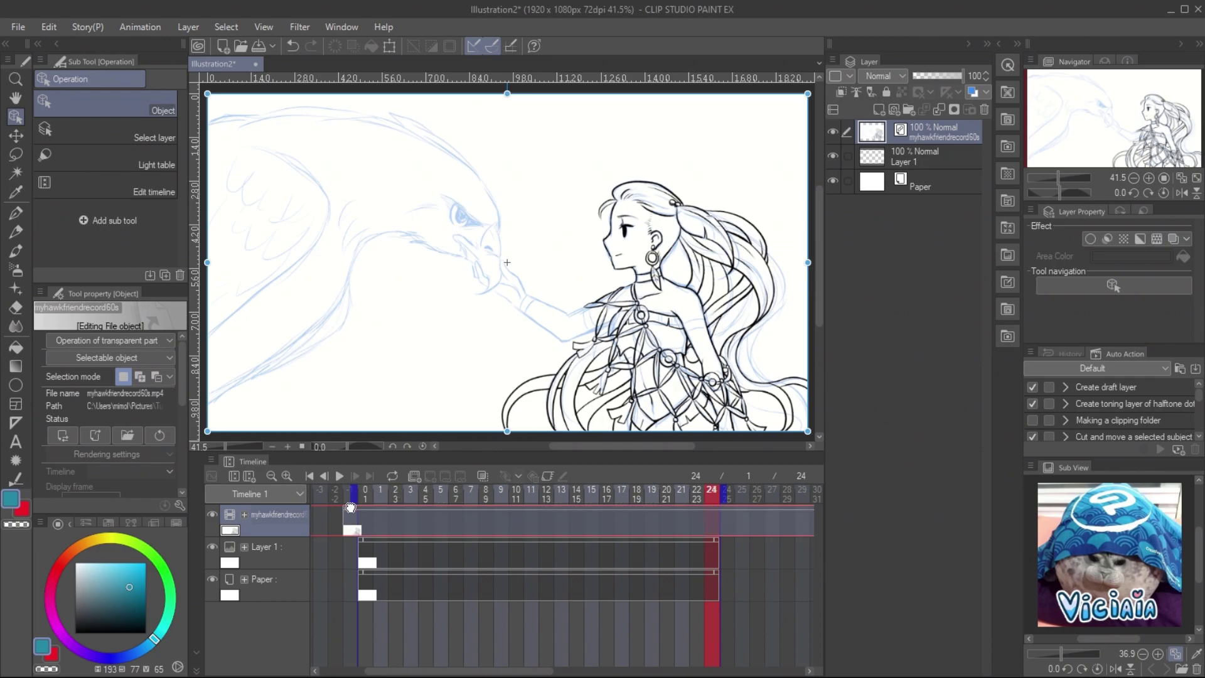
{"action": "left_click_drag", "start_coordinate": [350, 508], "coordinate": [574, 508]}
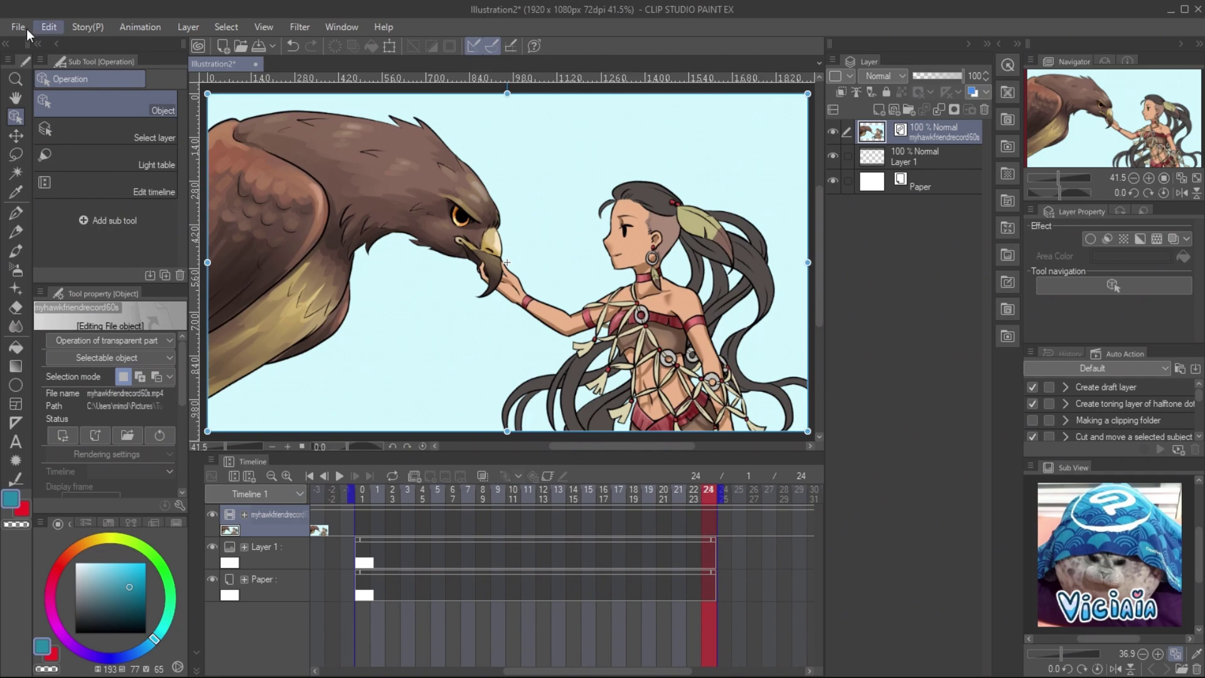
- Export this second section as a PNG image sequence into the keyframes folder, numbering the files from 24
{"action": "left_click", "coordinate": [17, 27]}
{"action": "mouse_move", "coordinate": [94, 259]}
{"action": "left_click", "coordinate": [303, 267]}
{"action": "left_click", "coordinate": [506, 290]}
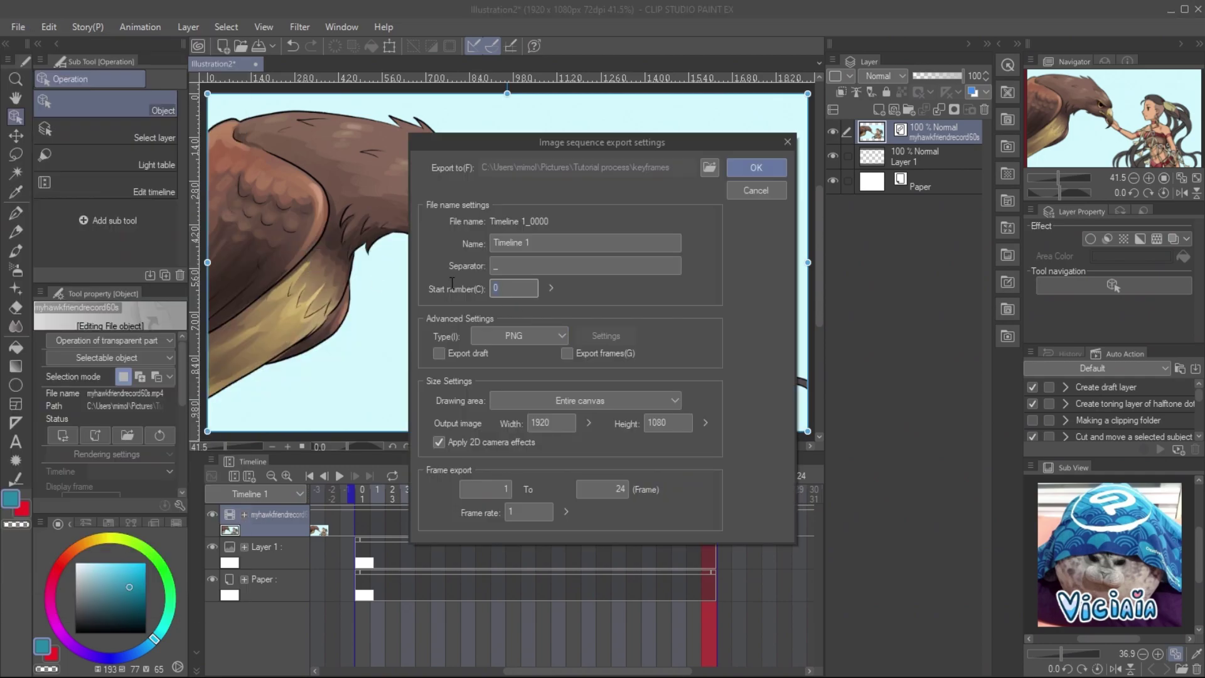
{"action": "type", "text": "24"}
{"action": "left_click", "coordinate": [762, 163]}
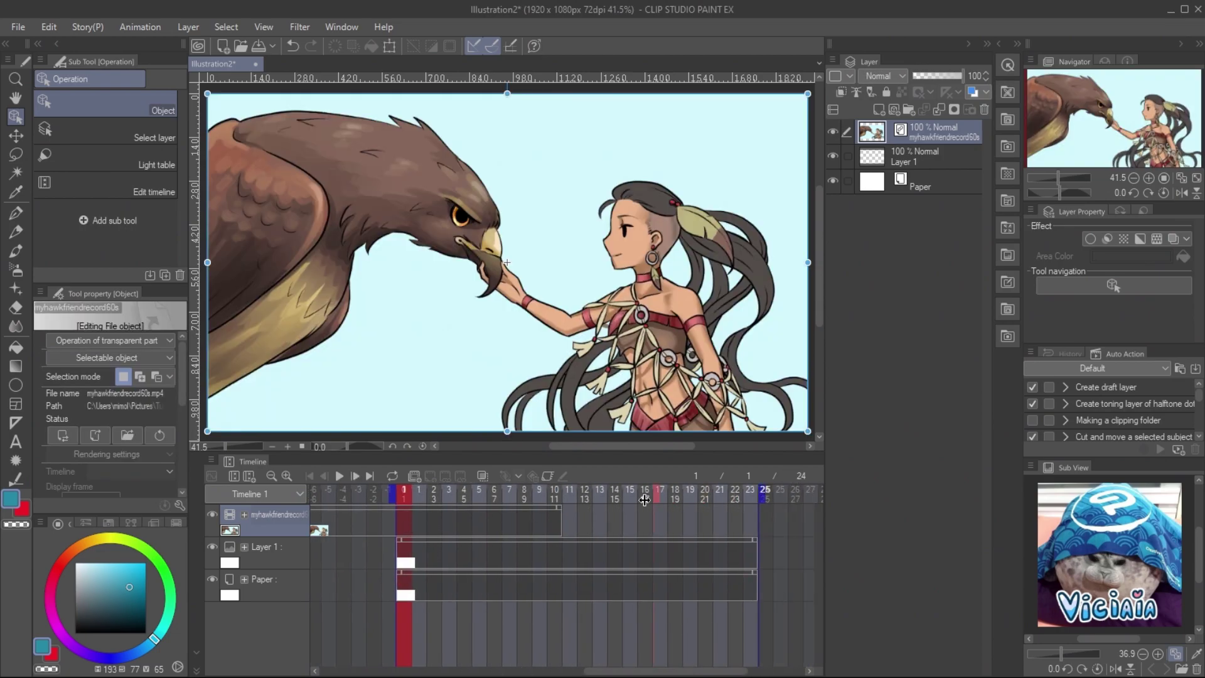
- Shorten the timeline's playback range to end at frame 11, where the recording's clip ends
{"action": "left_click_drag", "start_coordinate": [645, 500], "coordinate": [569, 499]}
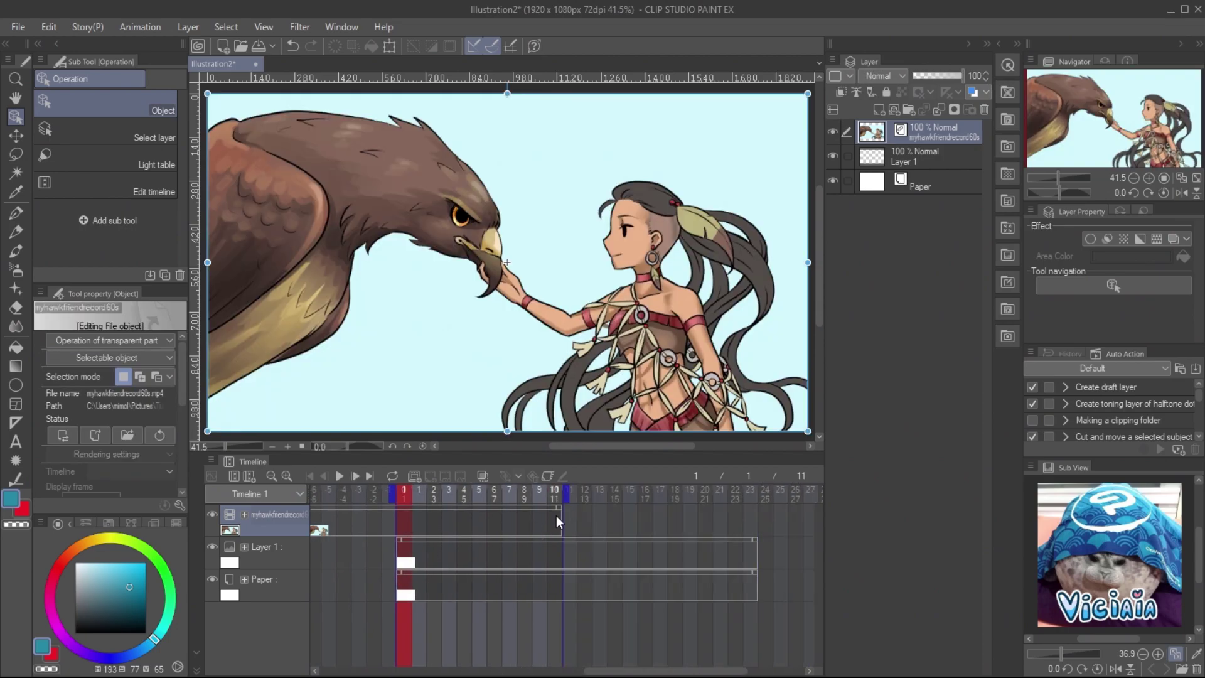
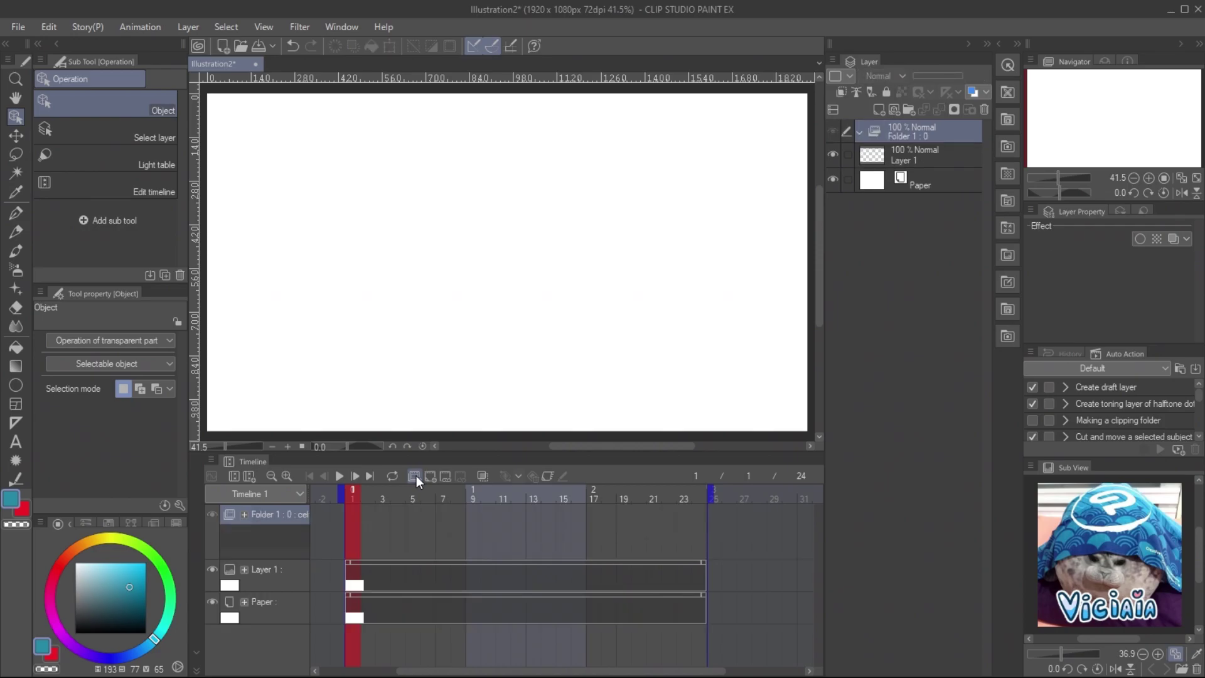
- Import all images from Timeline 1_0000 to Timeline 1_0058 in the keyframes folder into the empty animation folder
{"action": "left_click", "coordinate": [19, 27]}
{"action": "mouse_move", "coordinate": [111, 343]}
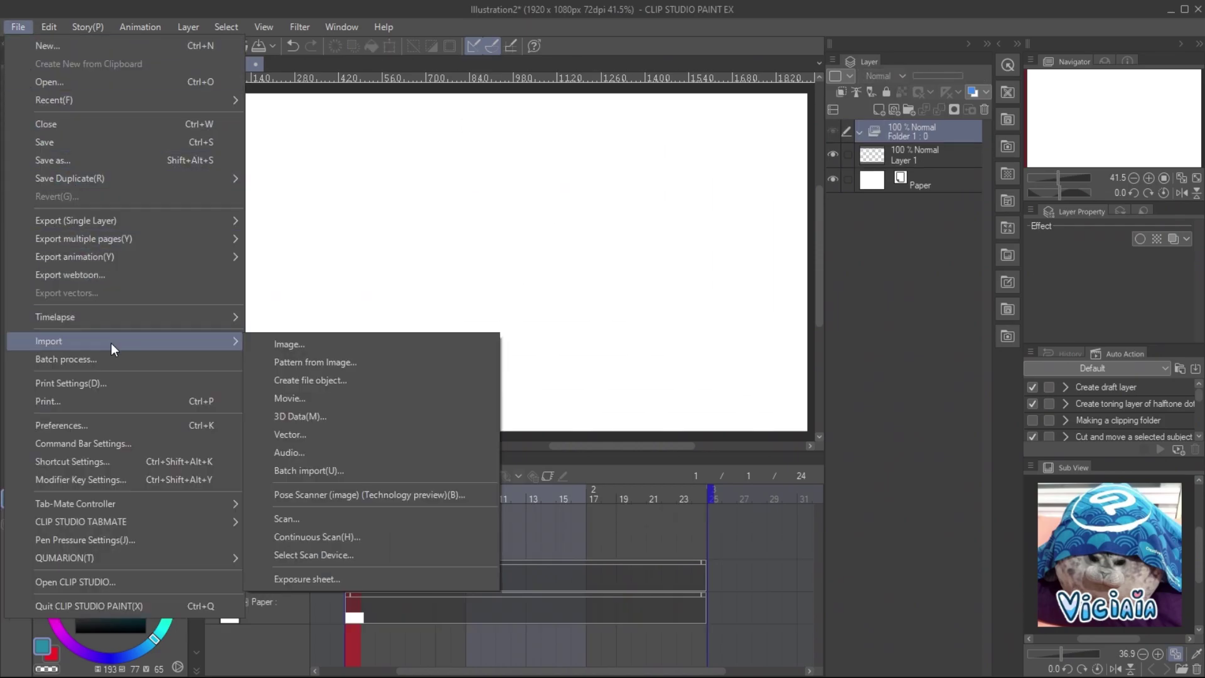
{"action": "left_click", "coordinate": [320, 346]}
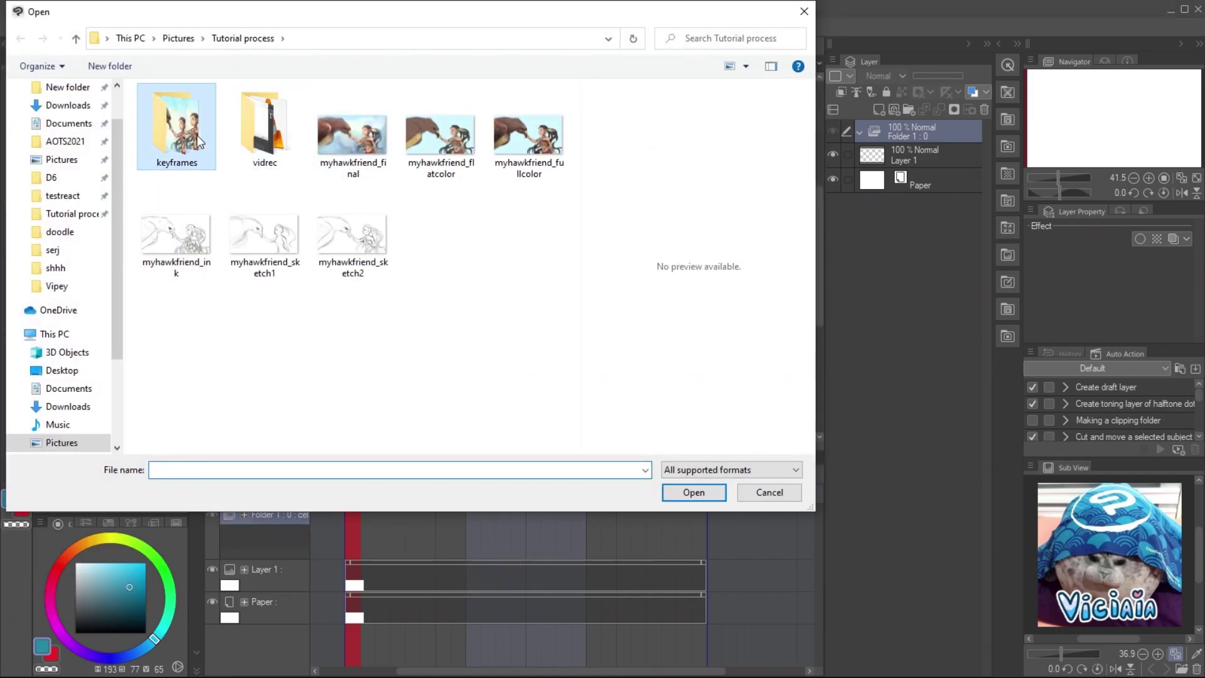
{"action": "double_click", "coordinate": [188, 140]}
{"action": "left_click", "coordinate": [189, 141]}
{"action": "scroll", "coordinate": [447, 238], "scroll_direction": "down", "scroll_amount": 10}
{"action": "left_click", "coordinate": [473, 442], "text": "shift"}
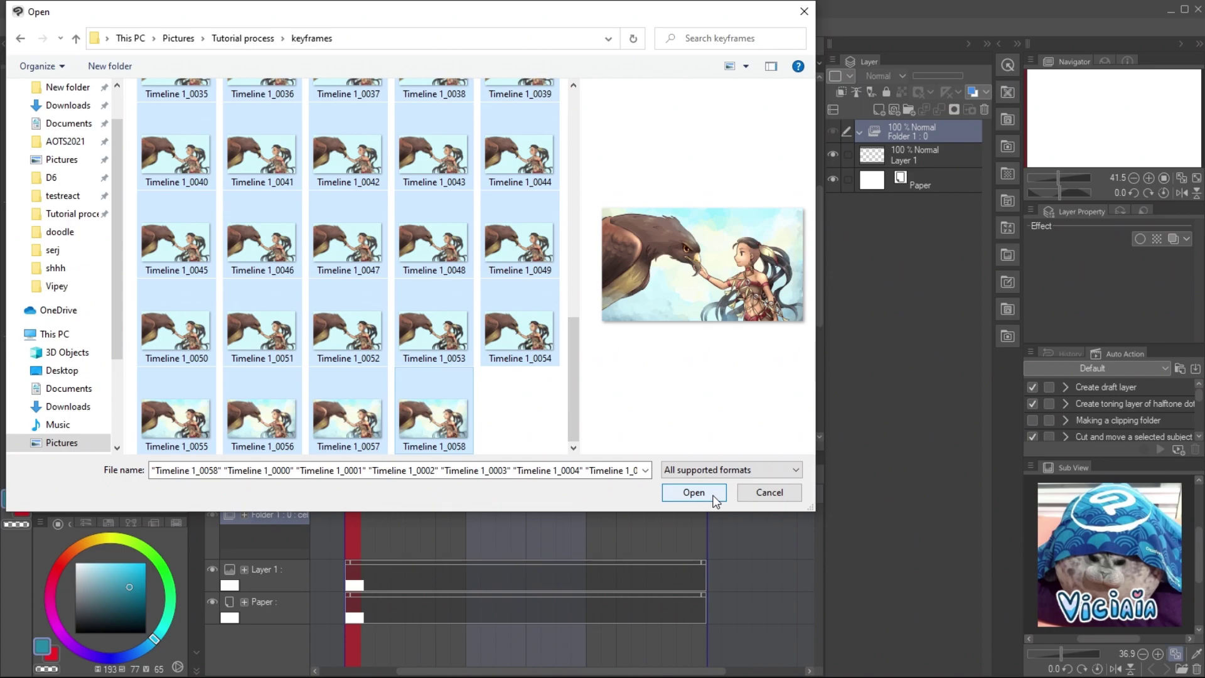
{"action": "left_click", "coordinate": [693, 492]}
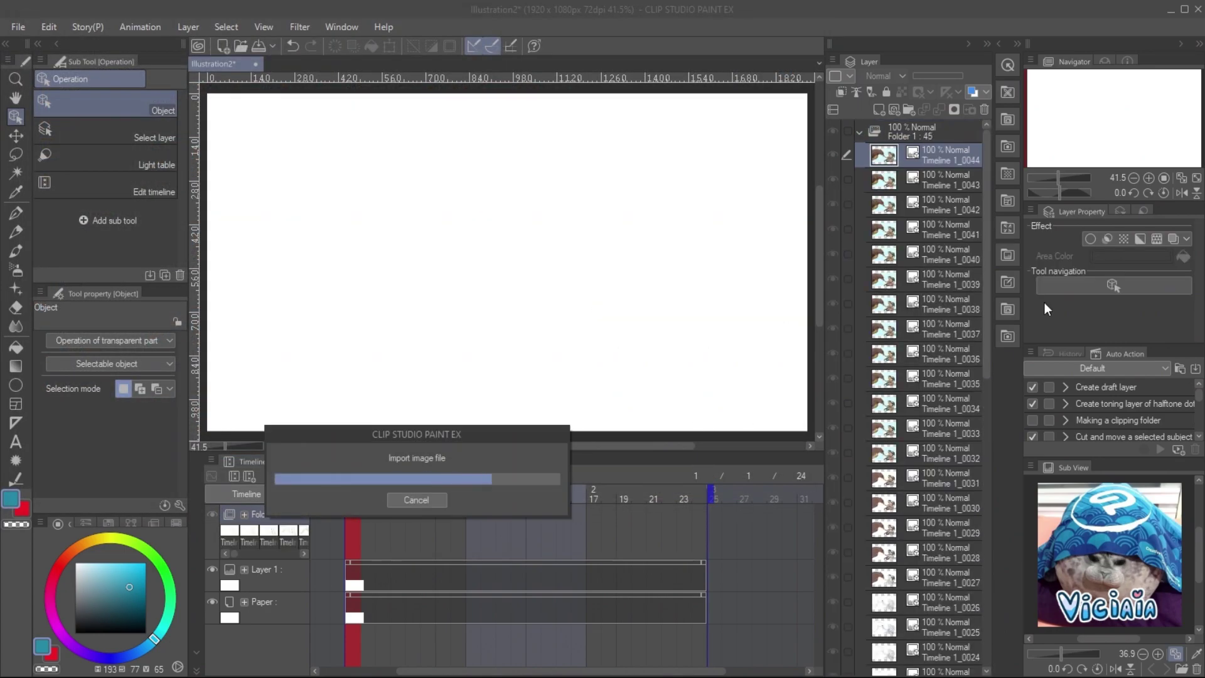
{"action": "scroll", "coordinate": [941, 208], "scroll_direction": "down", "scroll_amount": 10}
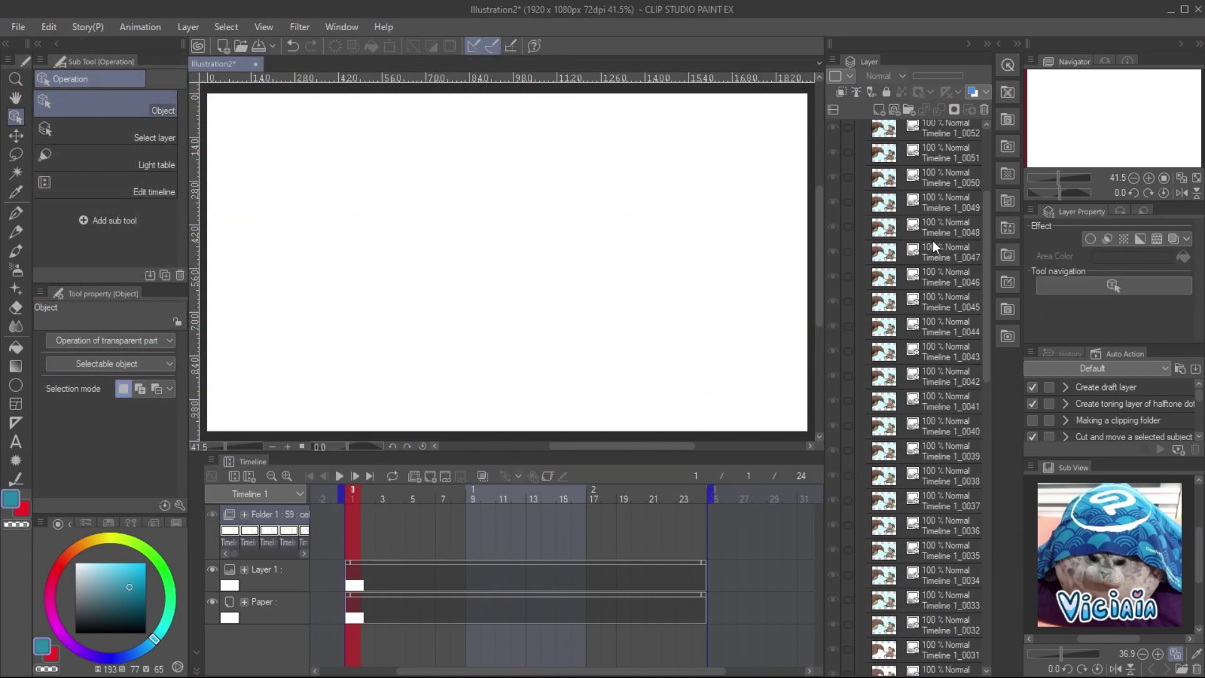
{"action": "scroll", "coordinate": [936, 273], "scroll_direction": "up", "scroll_amount": 10}
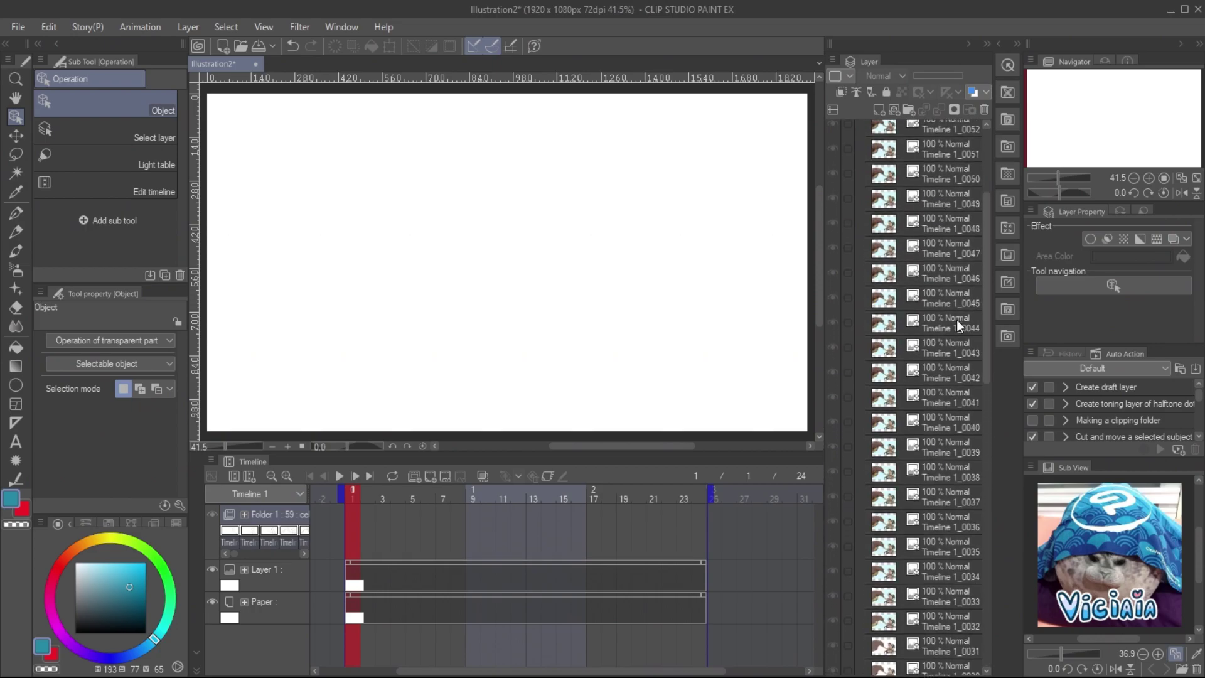
- Rename the imported cels of the animation folder in layer order and look through the renumbered layers
{"action": "left_click", "coordinate": [916, 130]}
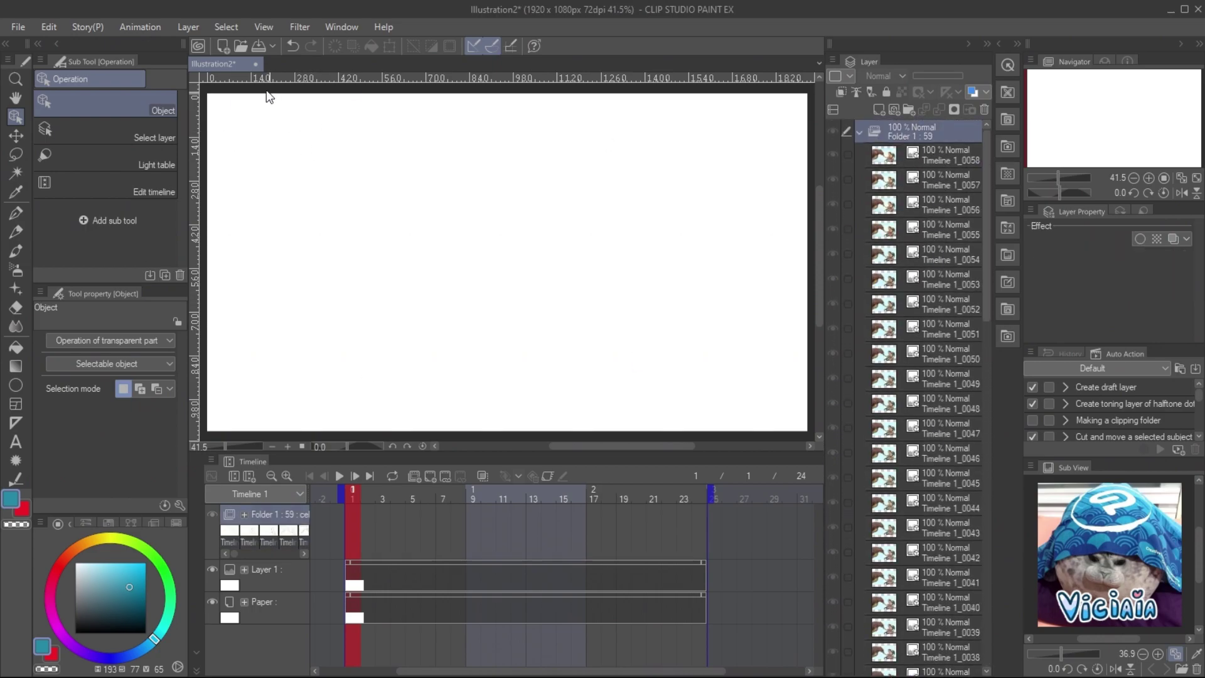
{"action": "left_click", "coordinate": [135, 28]}
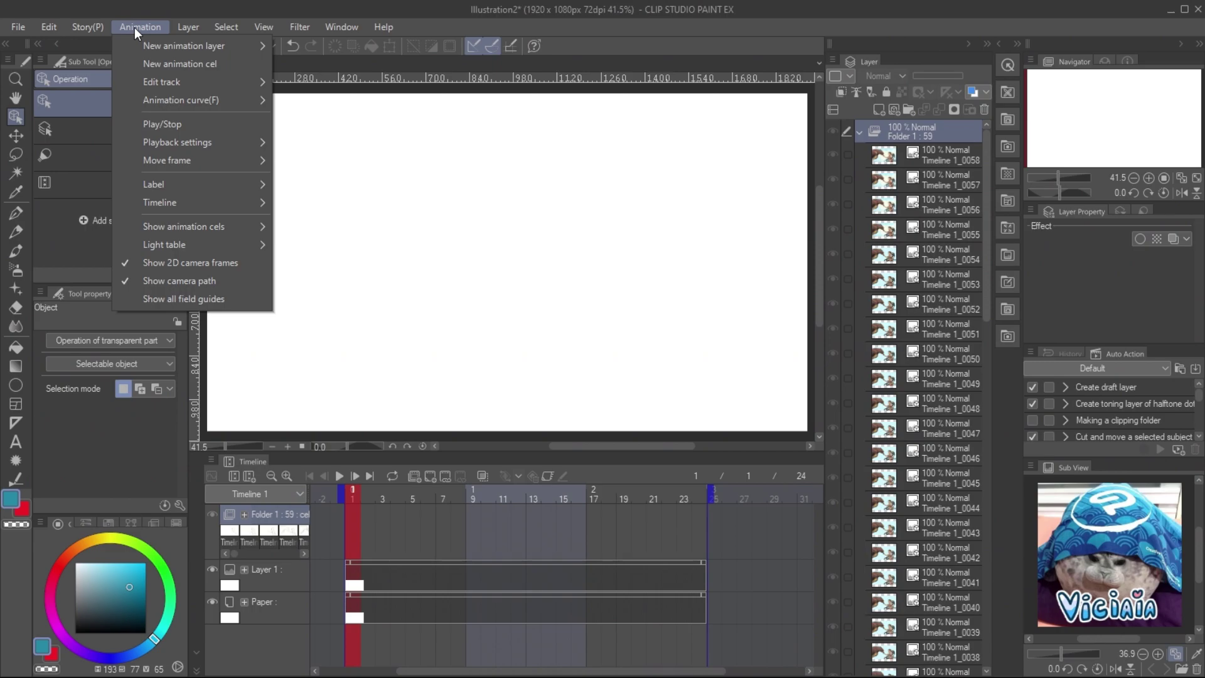
{"action": "mouse_move", "coordinate": [179, 82]}
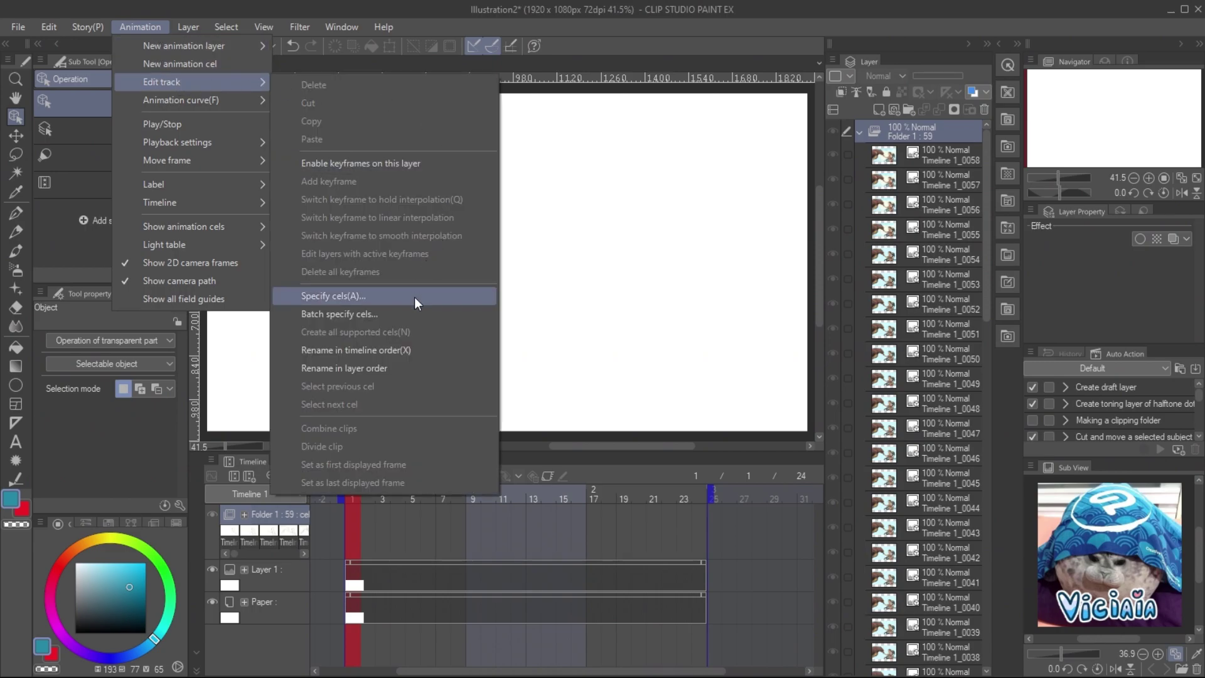
{"action": "left_click", "coordinate": [428, 368]}
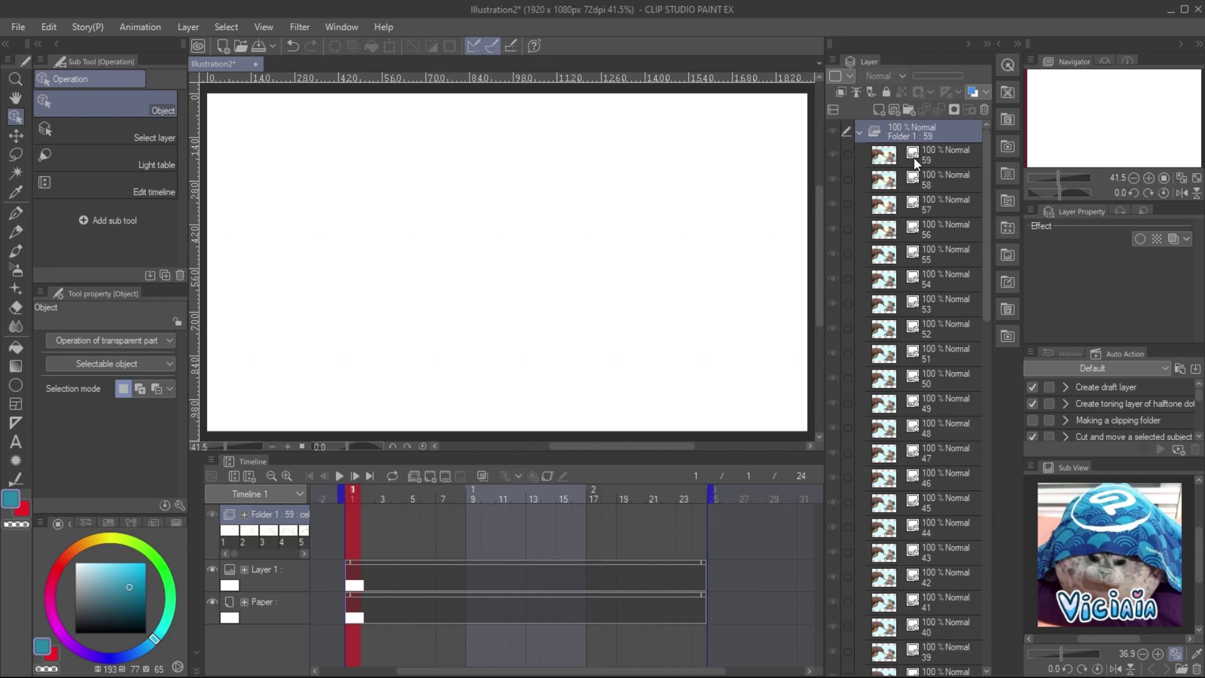
{"action": "scroll", "coordinate": [943, 475], "scroll_direction": "down", "scroll_amount": 10}
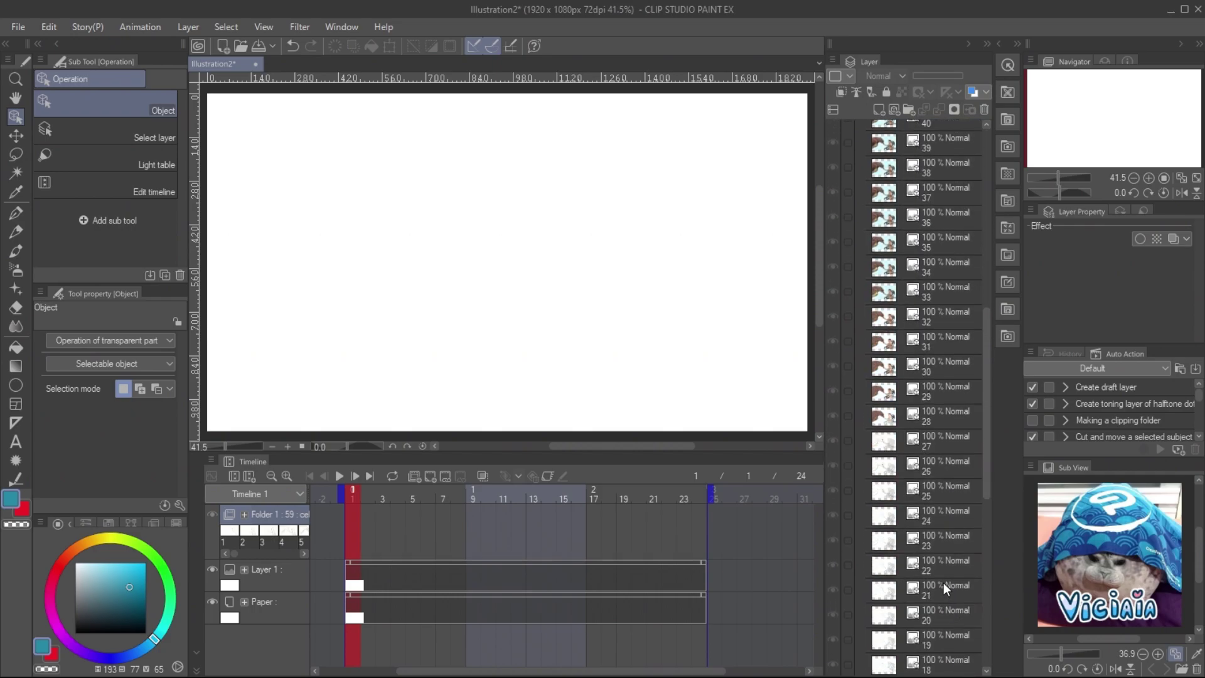
{"action": "scroll", "coordinate": [933, 579], "scroll_direction": "up", "scroll_amount": 10}
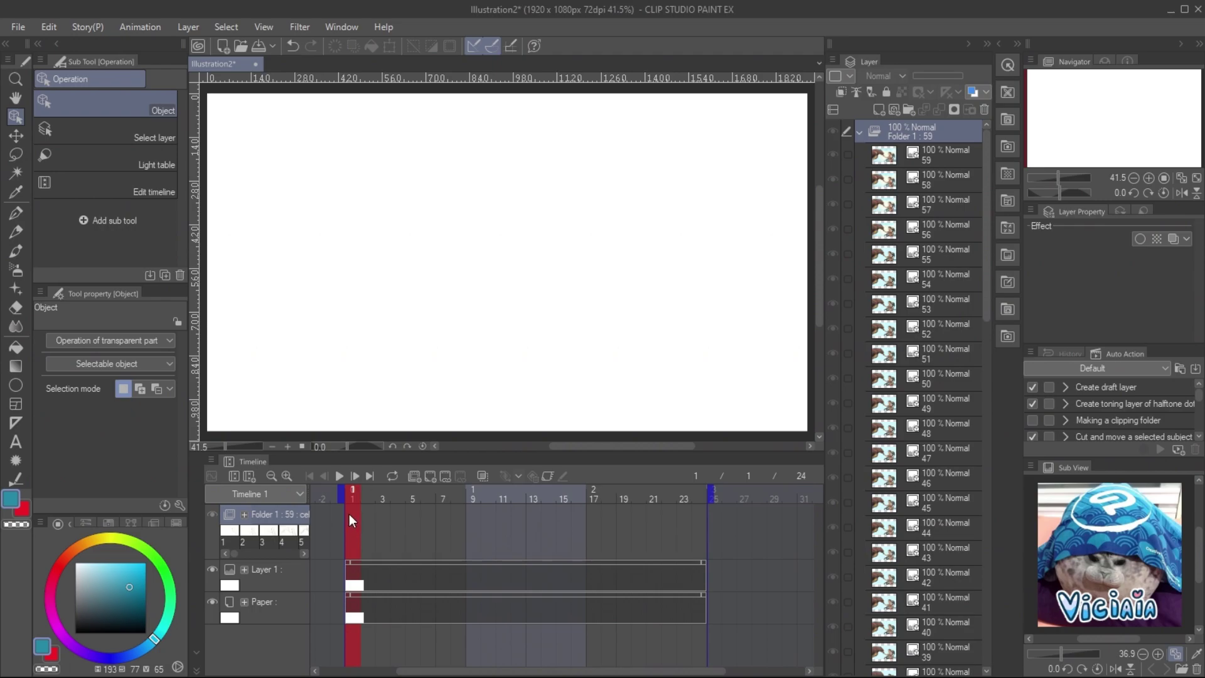
- Batch specify cels 1 to 59 on the animation folder's track, one frame each, skipping 2 cels between specifications
{"action": "left_click", "coordinate": [154, 27]}
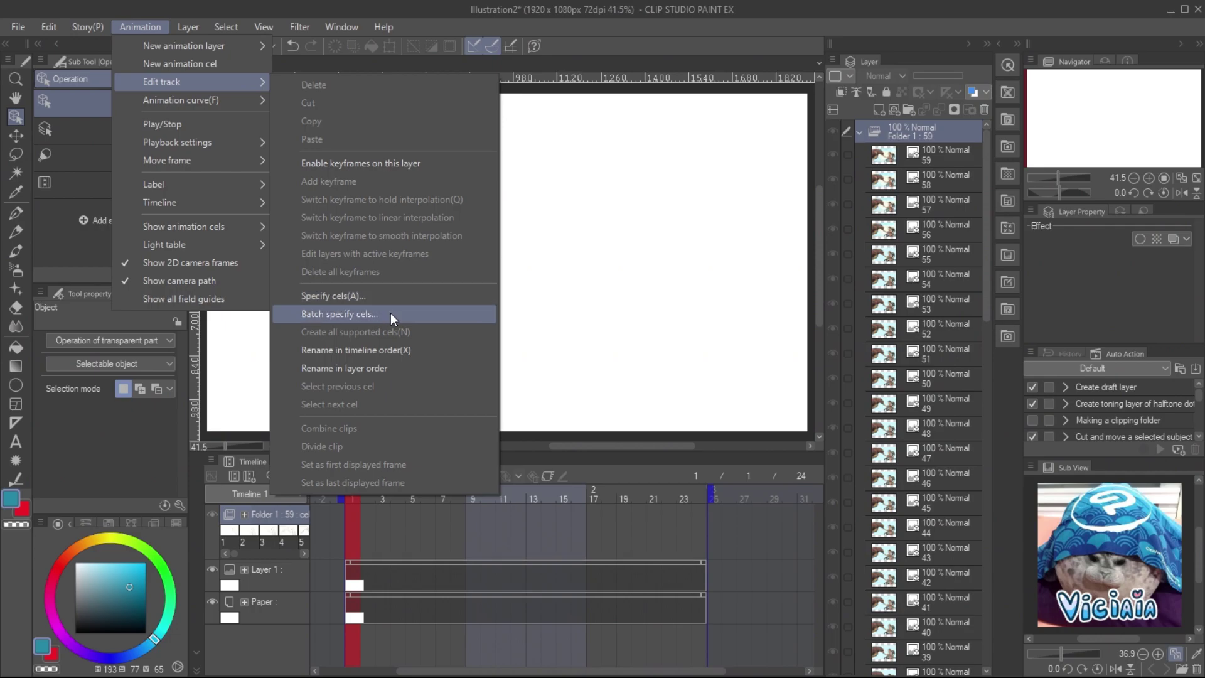
{"action": "left_click", "coordinate": [390, 316]}
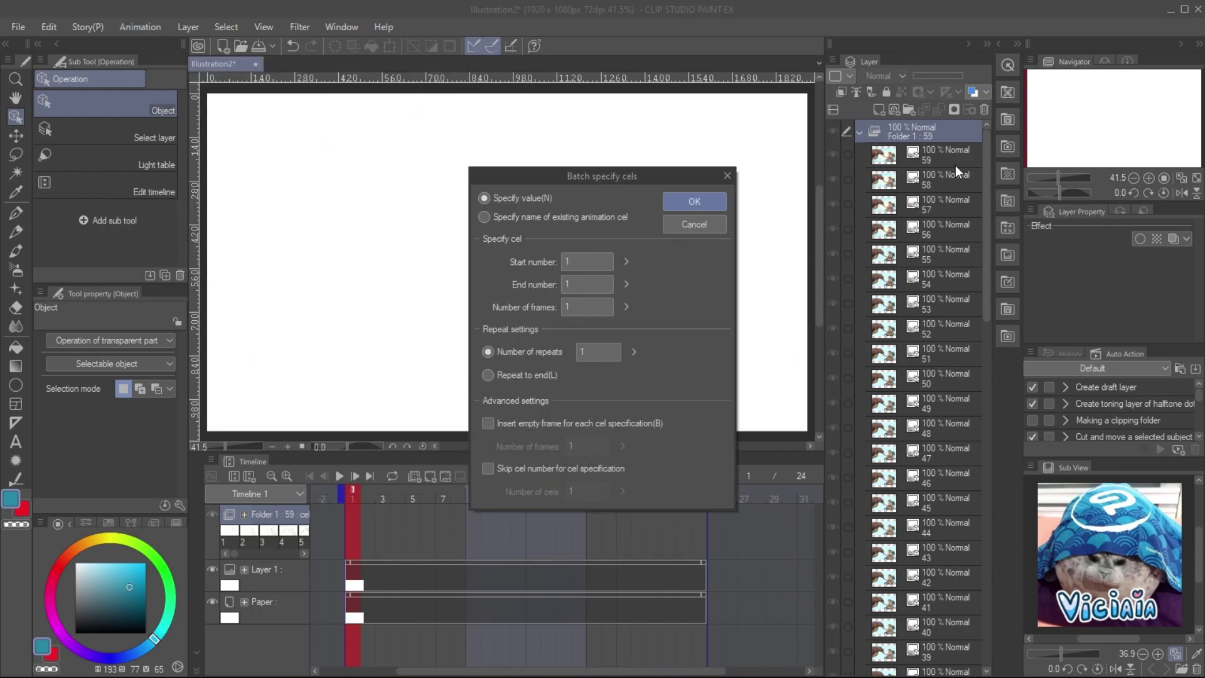
{"action": "left_click", "coordinate": [488, 470]}
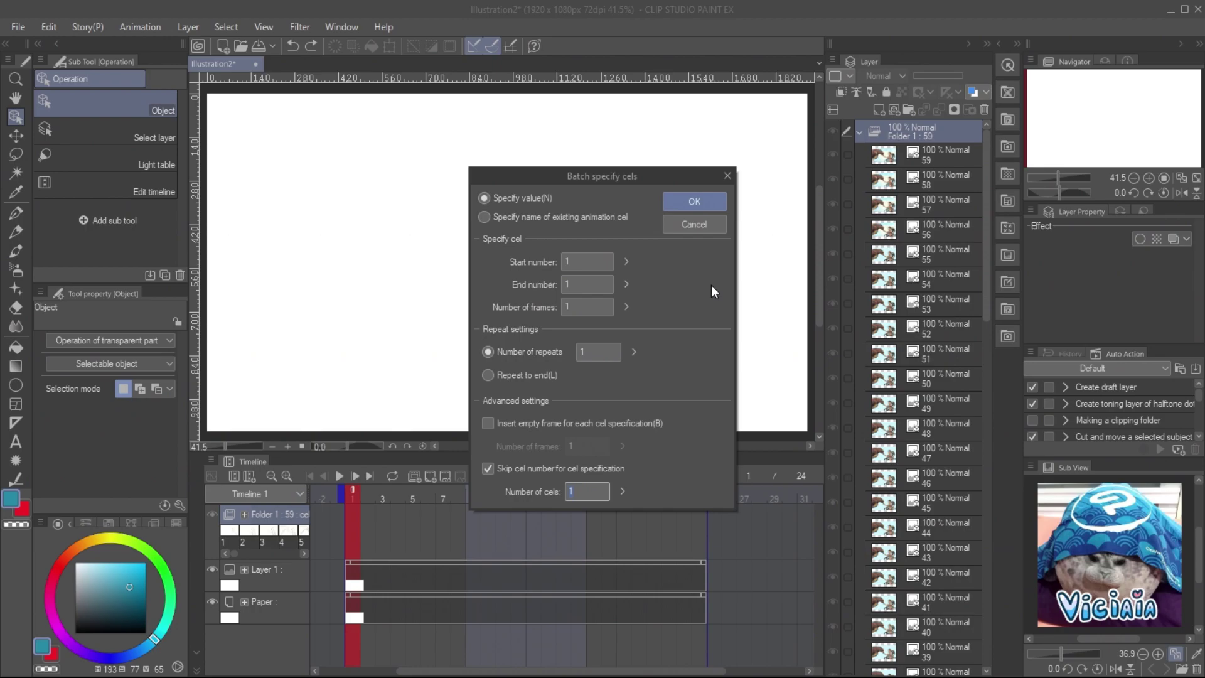
{"action": "type", "text": "2"}
{"action": "left_click_drag", "start_coordinate": [570, 281], "coordinate": [458, 266]}
{"action": "type", "text": "59"}
{"action": "left_click", "coordinate": [699, 203]}
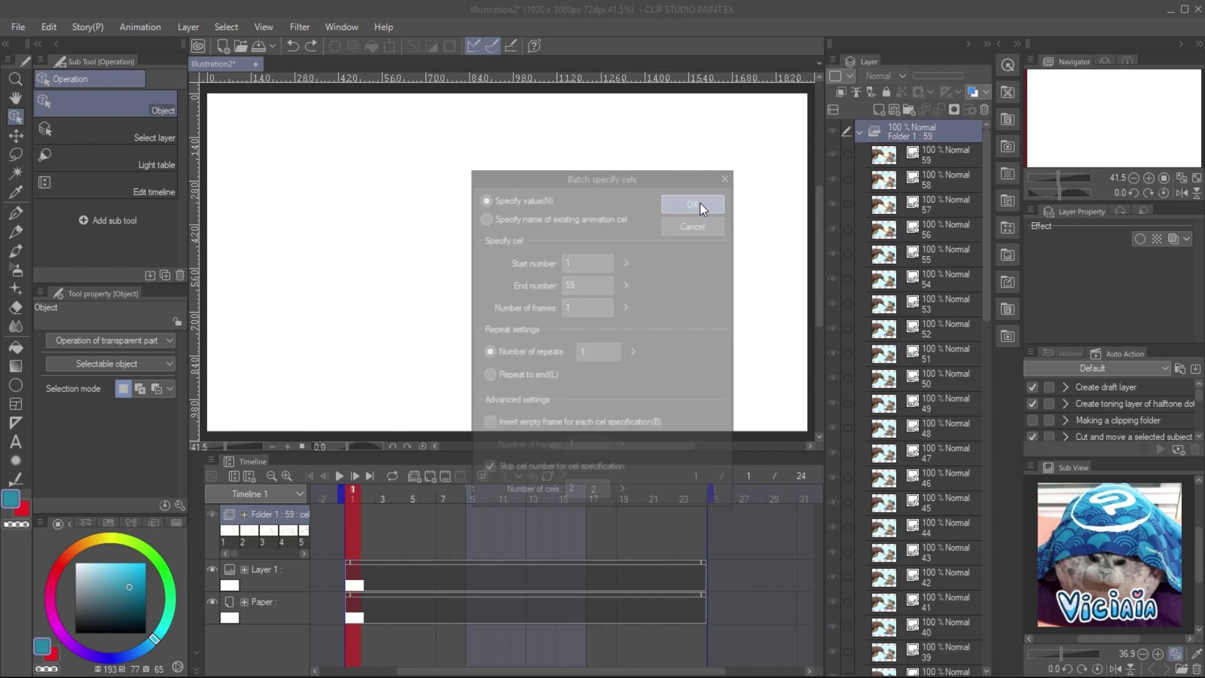
- Scrub through the placed cels to frame 20 and extend the animation folder's clip to the end of the playback range
{"action": "left_click", "coordinate": [391, 490]}
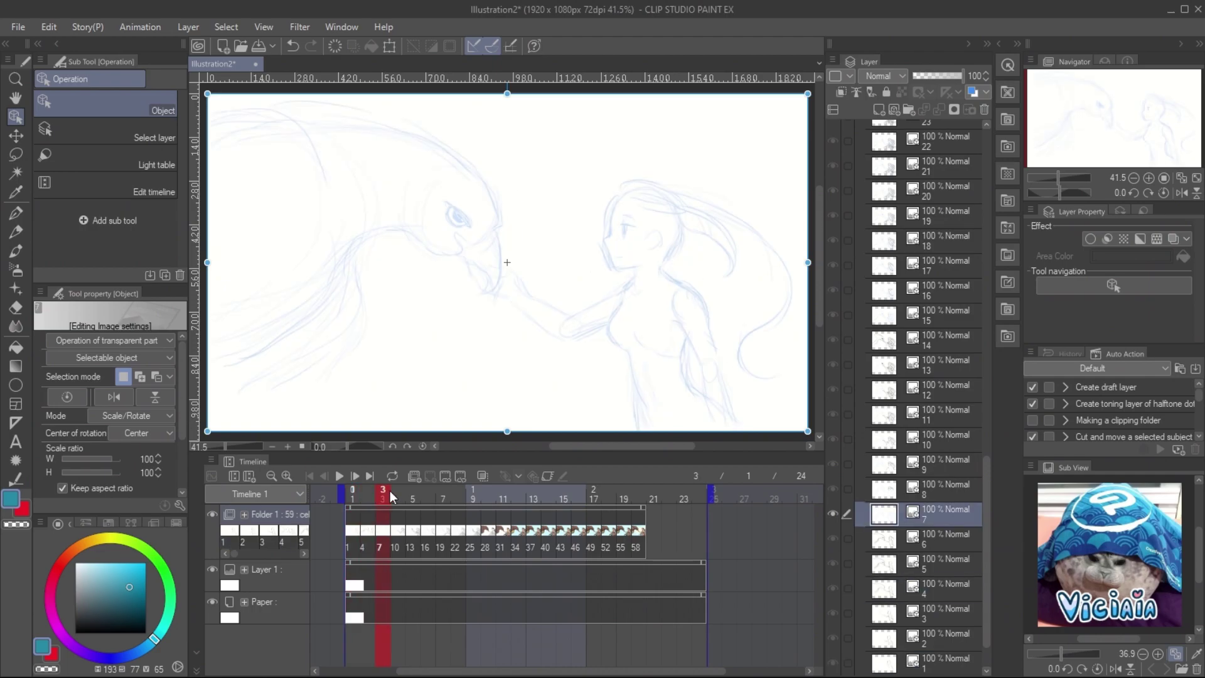
{"action": "left_click_drag", "start_coordinate": [390, 491], "coordinate": [645, 512]}
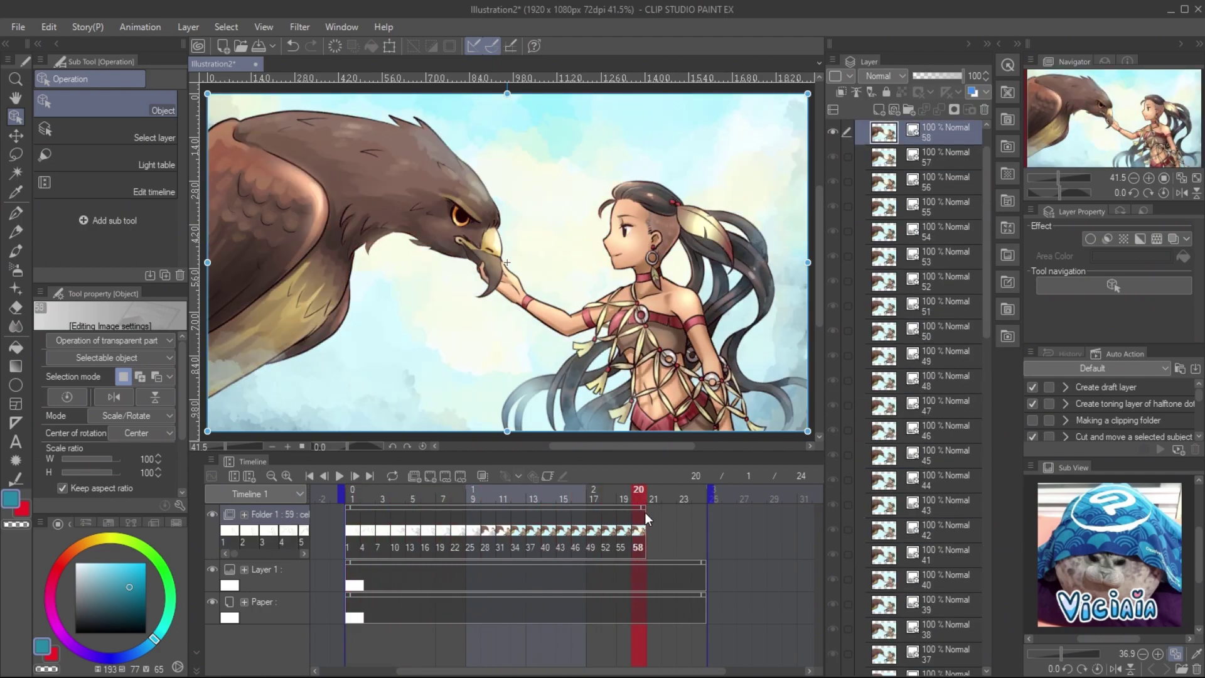
{"action": "left_click", "coordinate": [644, 512]}
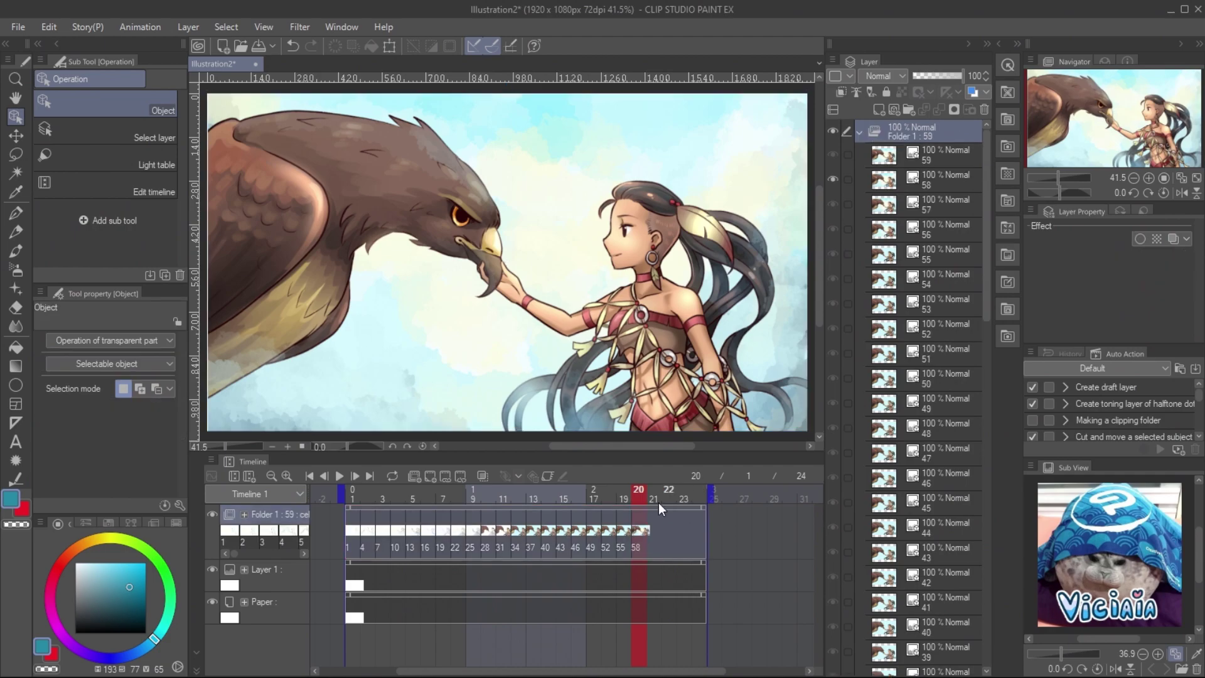
- Check the held drawing at frame 22, and play the animation from the first frame
{"action": "left_click_drag", "start_coordinate": [611, 494], "coordinate": [670, 494]}
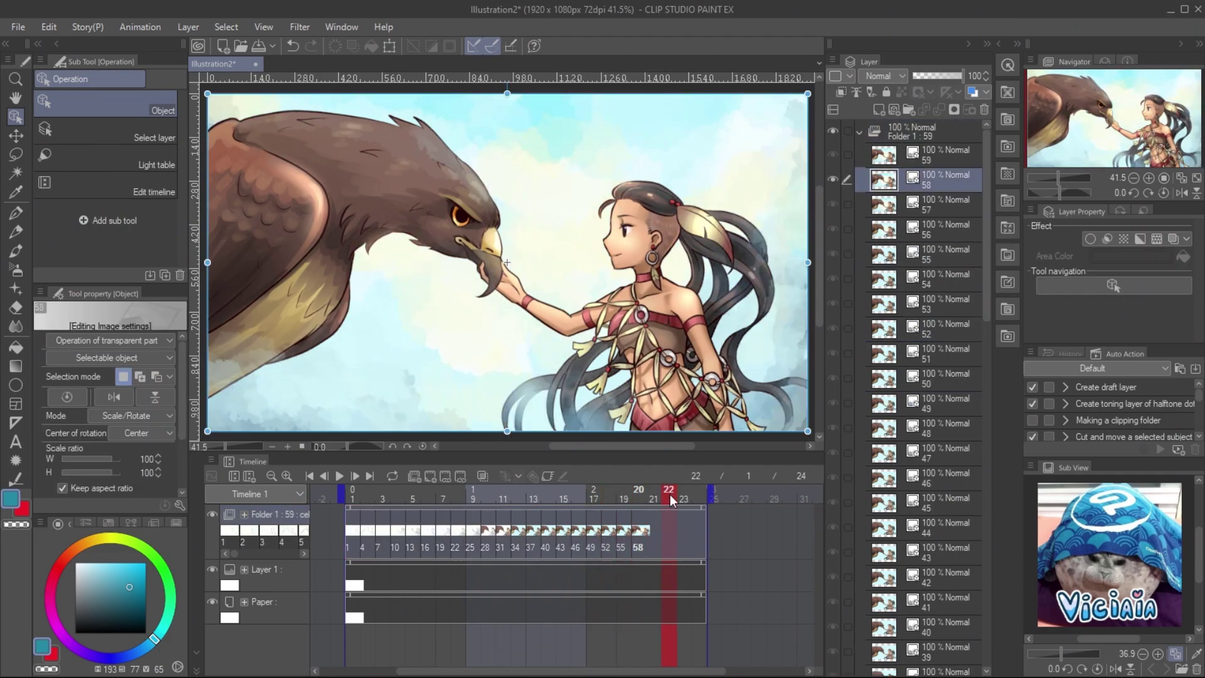
{"action": "left_click", "coordinate": [310, 475]}
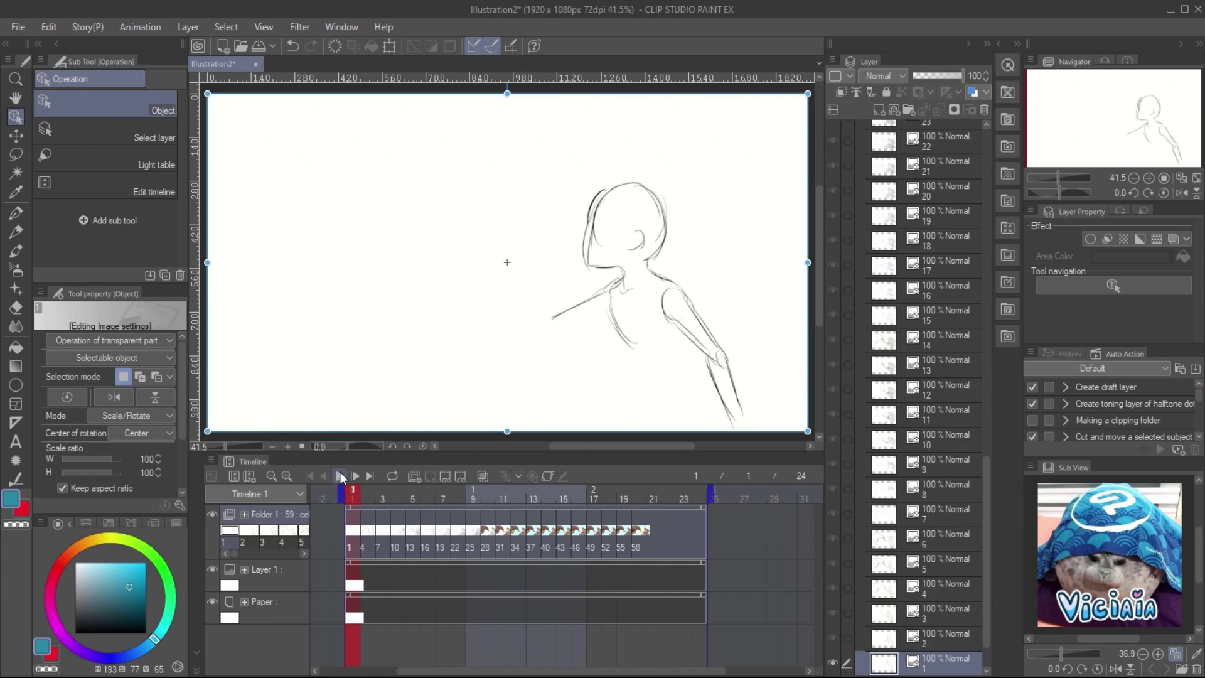
{"action": "left_click", "coordinate": [339, 475]}
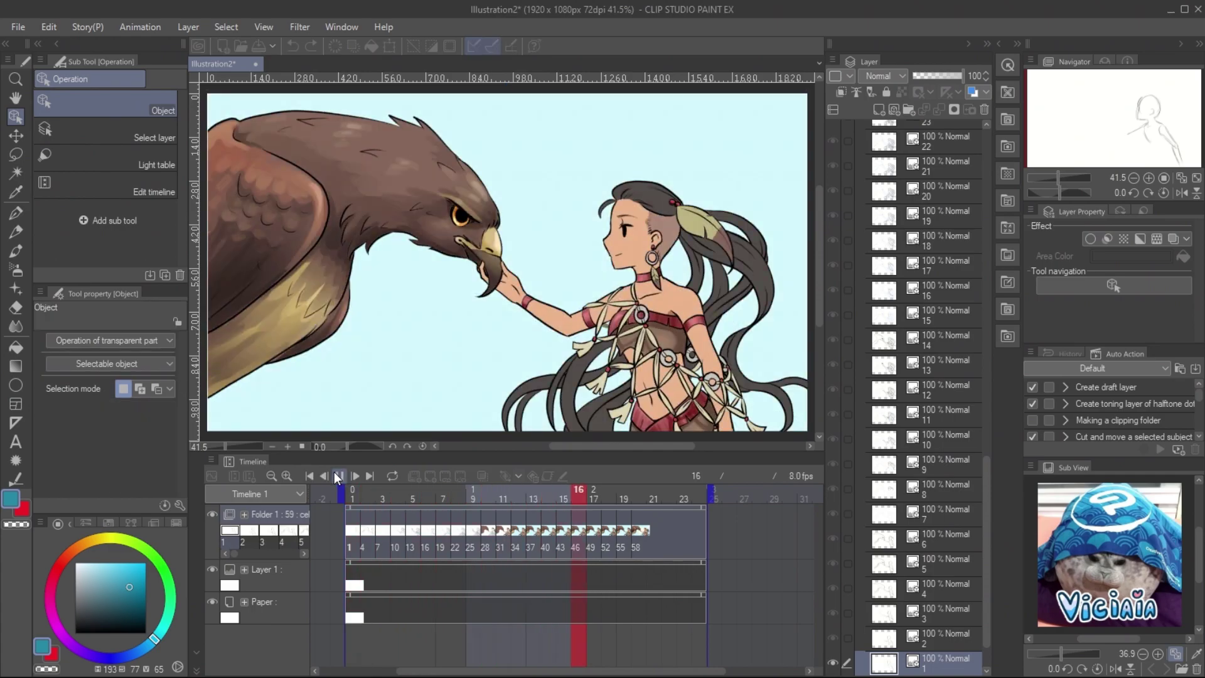